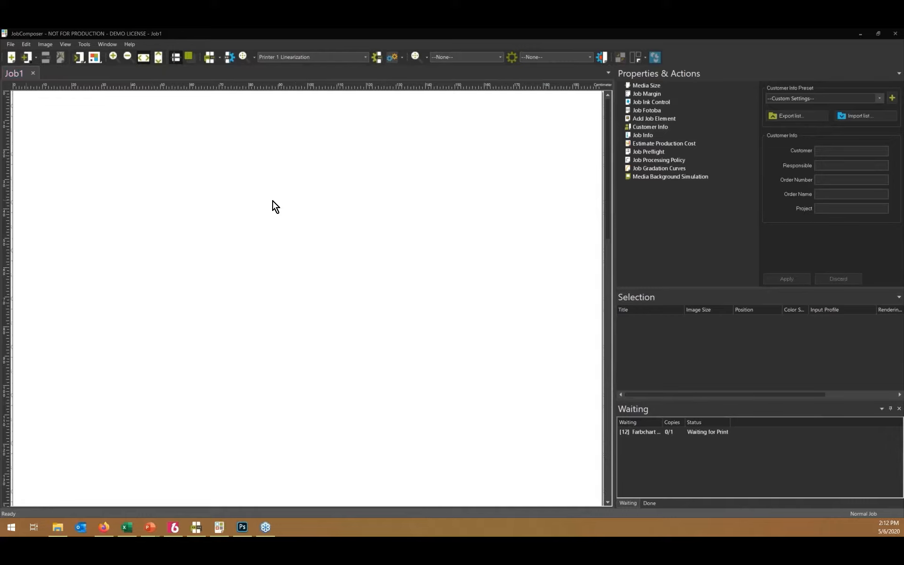
Start the Color Equalizer wizard and open its Calculate Target Density feature
click(400, 55)
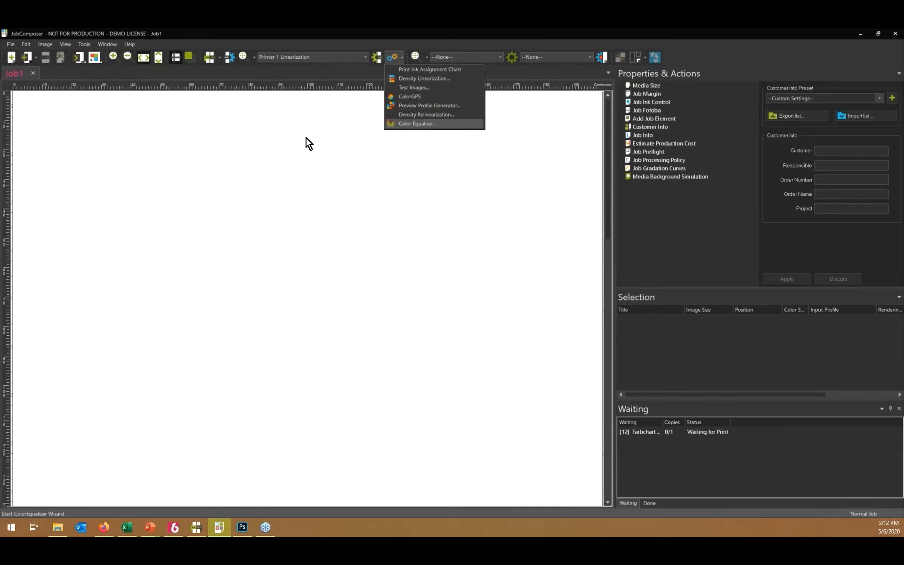
click(80, 44)
click(80, 43)
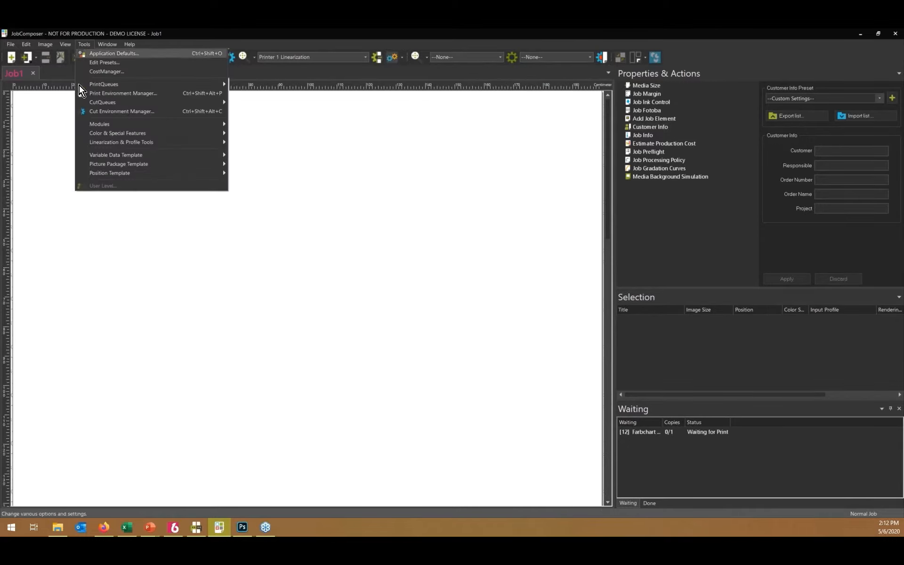
mouse_move(107, 140)
mouse_move(138, 146)
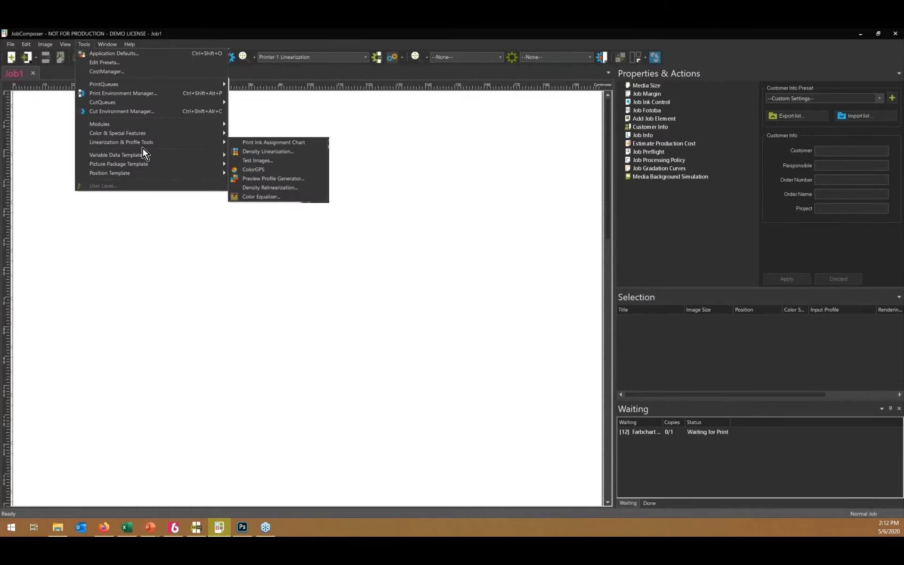
click(275, 196)
drag(380, 165, 348, 149)
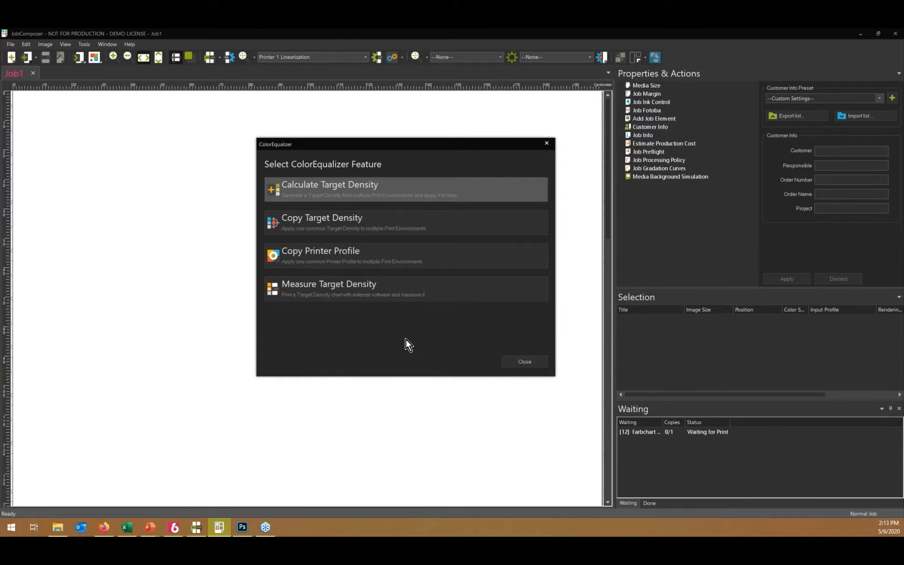
click(360, 190)
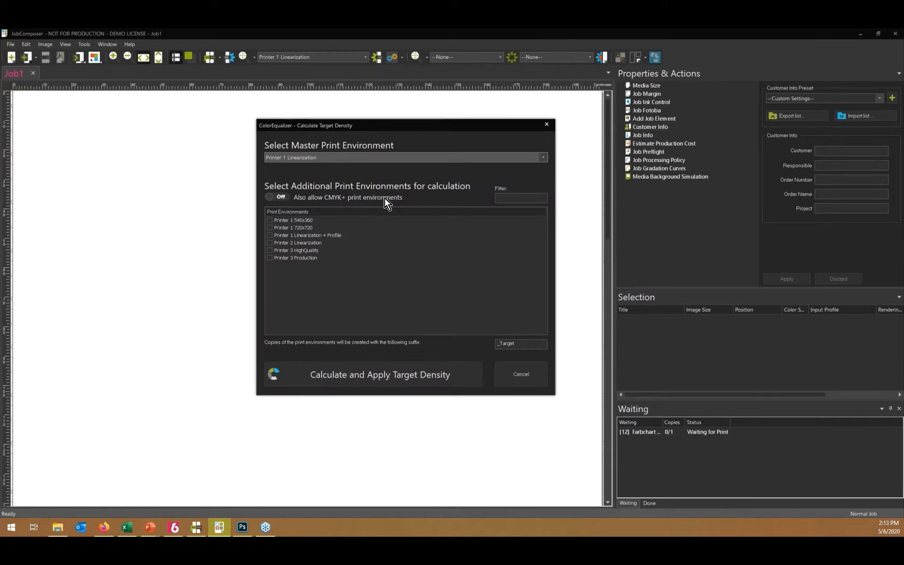
Choose Printer 1 540x360 as the master print environment and include Printer 1 720x720 in the calculation
click(397, 157)
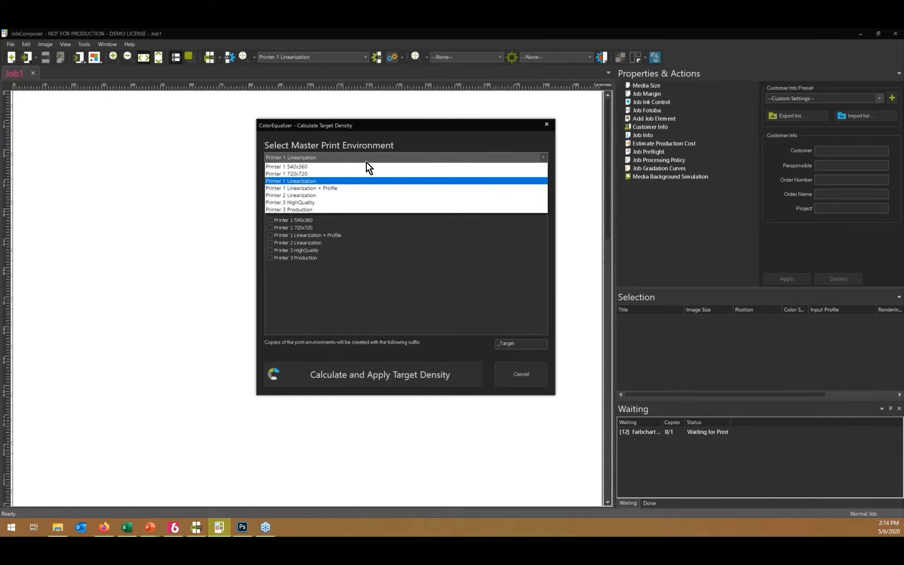
click(354, 167)
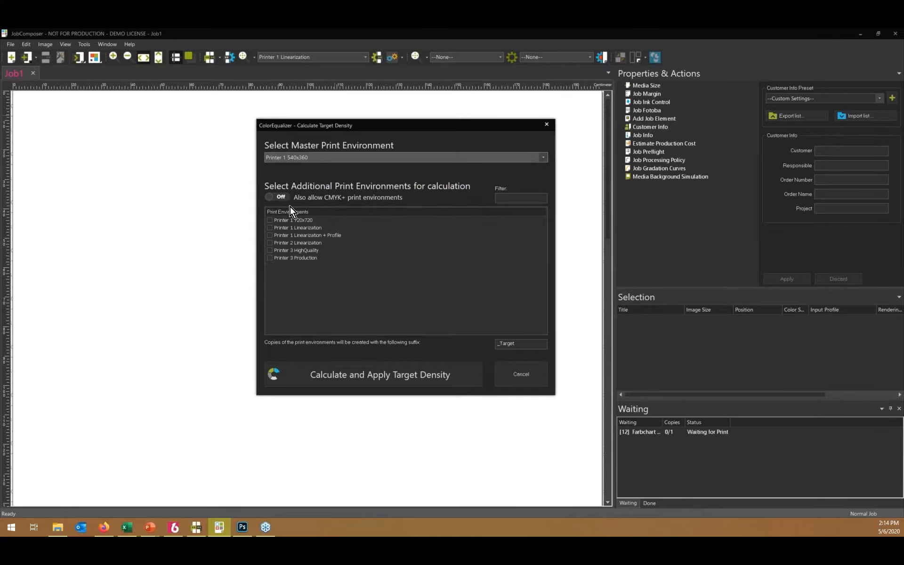
click(270, 221)
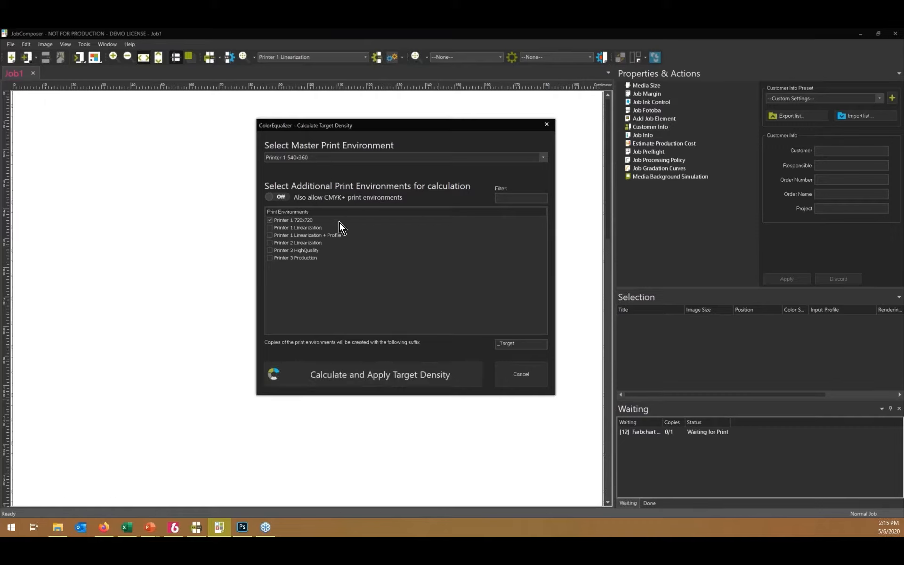
Set the copy suffix to _Sametarget, calculate and apply the target density, and close the ColorEqualizer
drag(527, 345, 470, 343)
key(BackSpace)
text(_Sametarget)
click(409, 375)
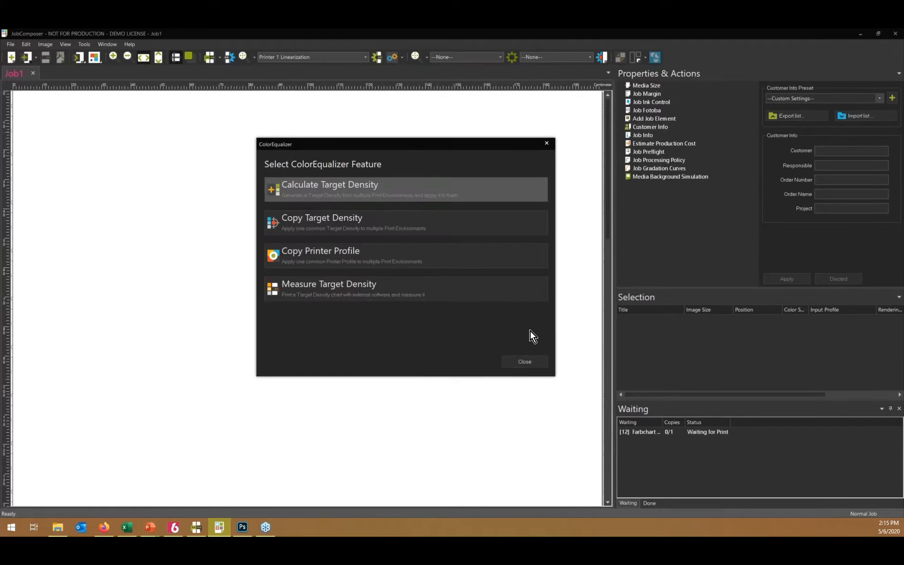
click(532, 366)
Make Printer 1 540x360_Sametarget the active print environment
click(332, 59)
click(316, 72)
click(320, 54)
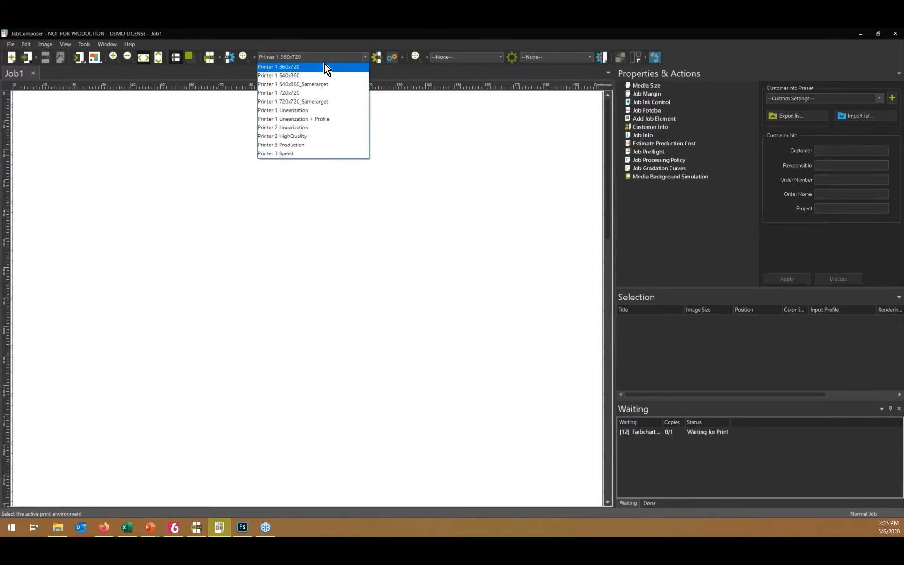
click(342, 85)
Inspect the density linearization measurement results for the active print environment and exit without changing them
click(400, 64)
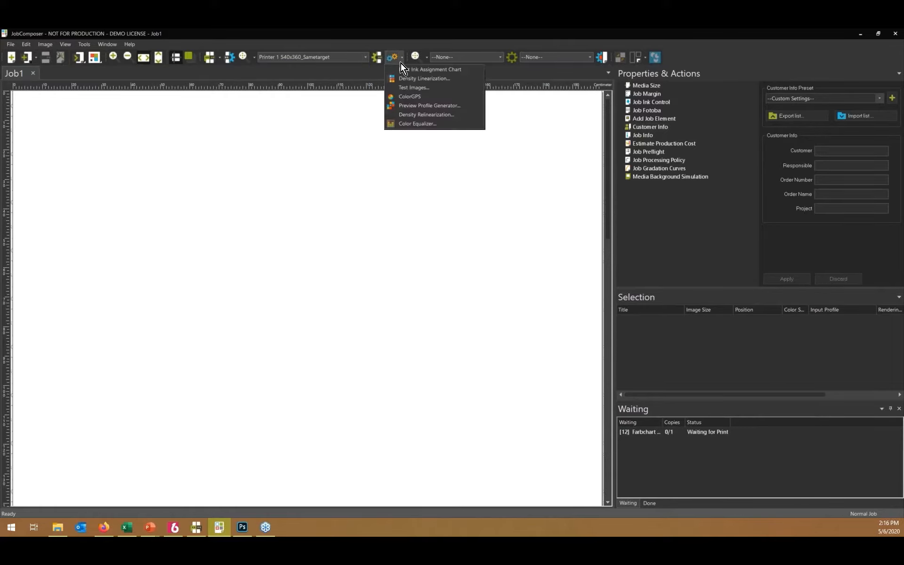
click(422, 82)
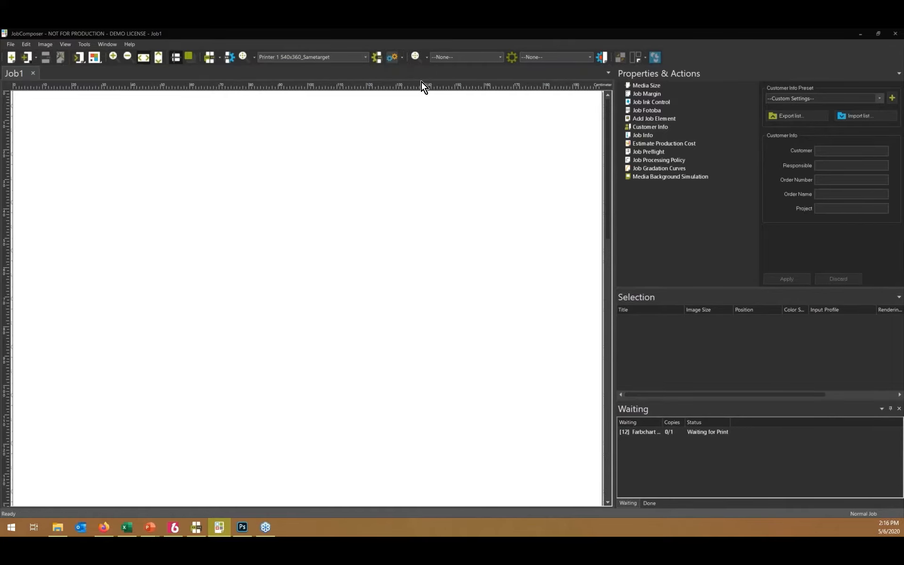
click(573, 417)
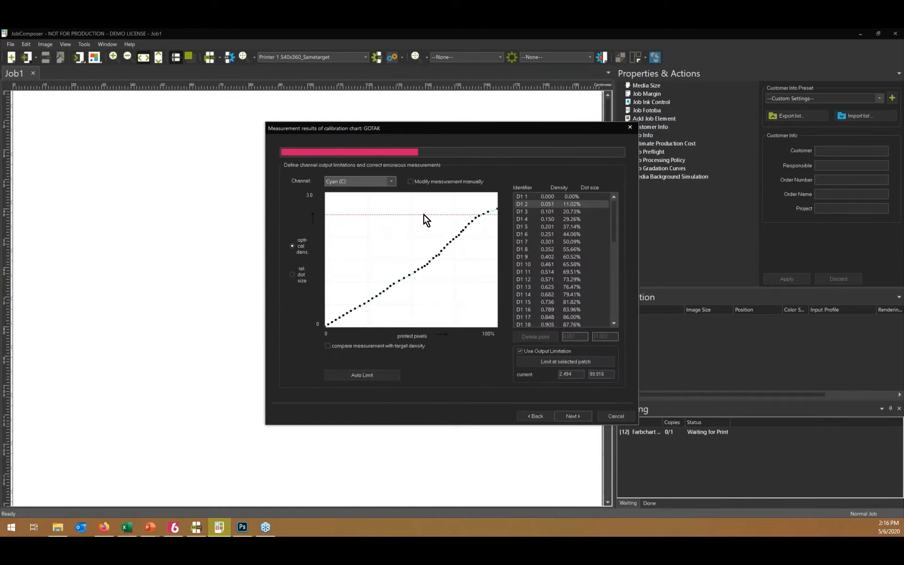
click(627, 131)
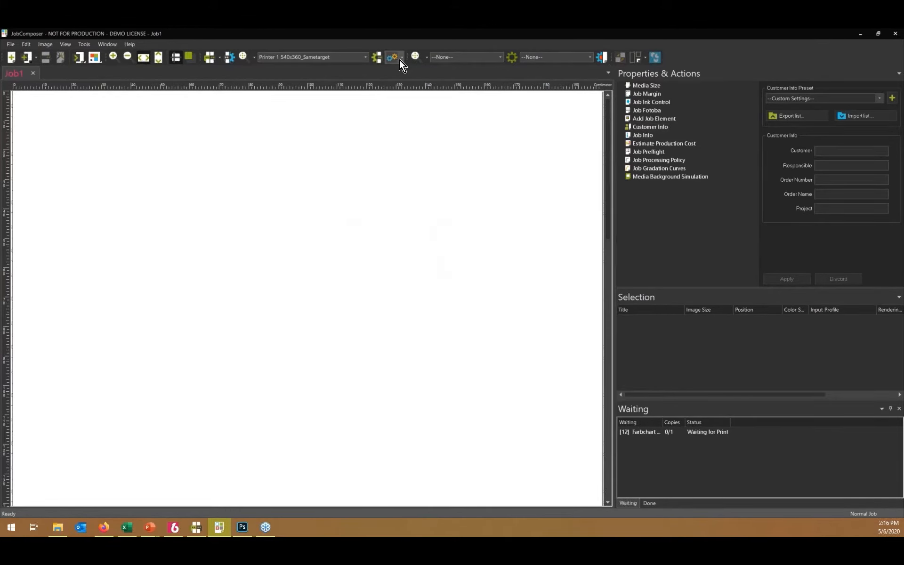
Open the Color Equalizer's Copy Target Density feature and choose Printer 1 Linearization + Profile as the source print environment
click(400, 60)
click(404, 125)
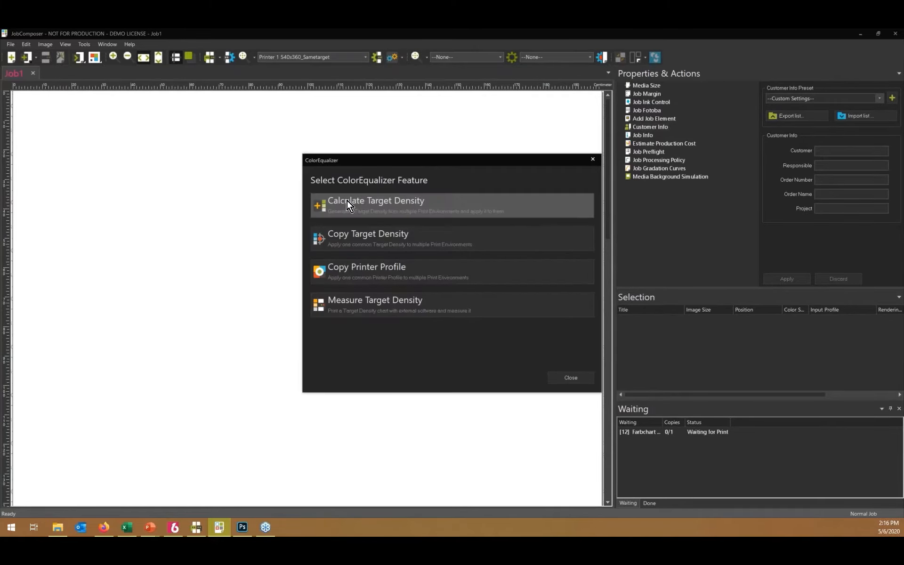
drag(391, 161, 347, 154)
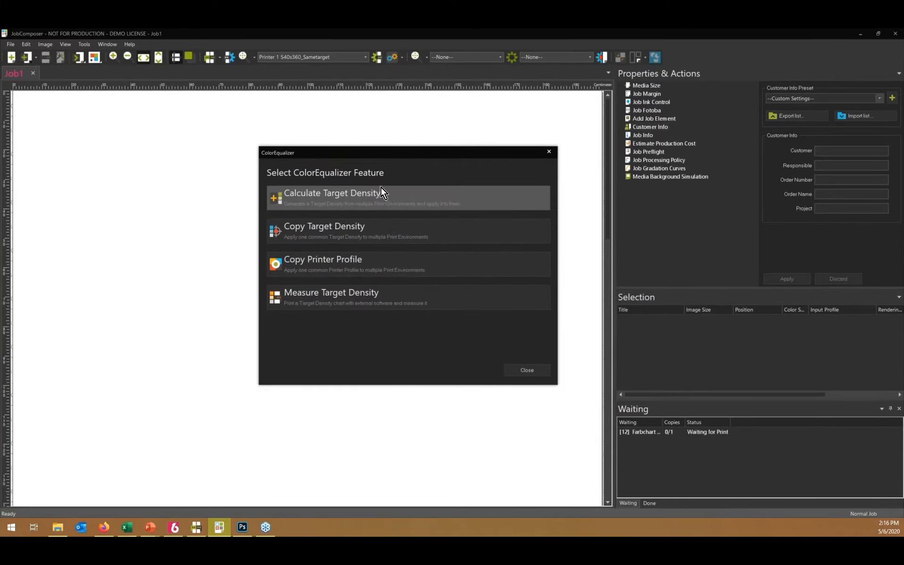
click(409, 195)
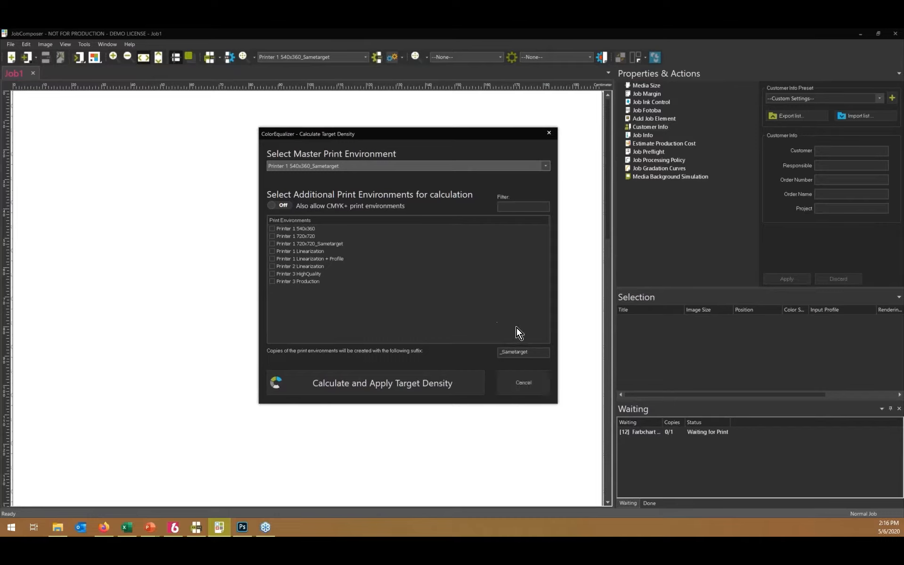
click(518, 385)
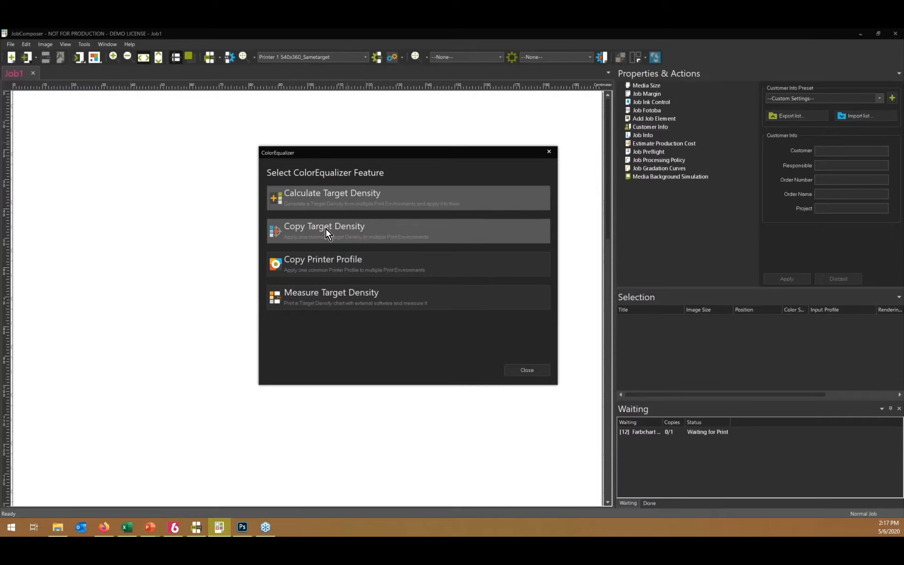
click(370, 229)
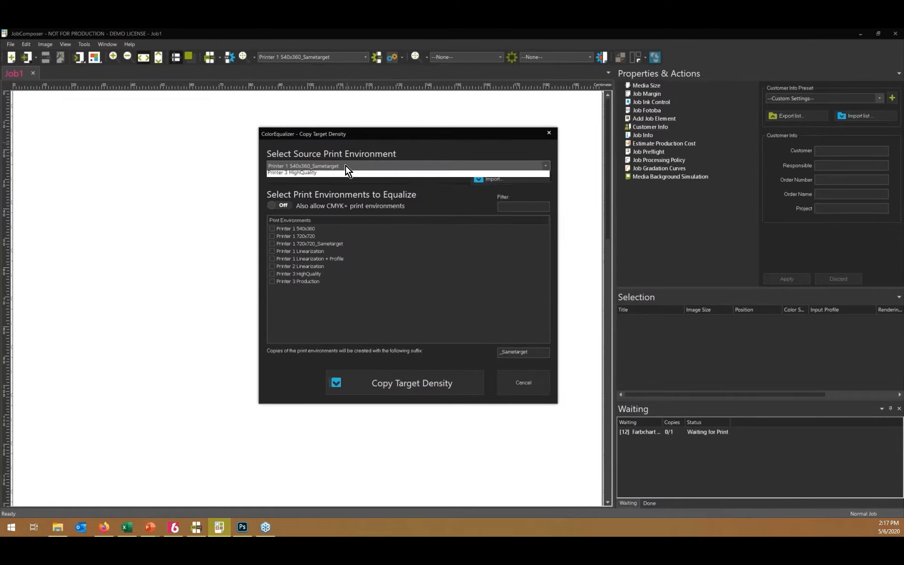
click(346, 166)
click(340, 211)
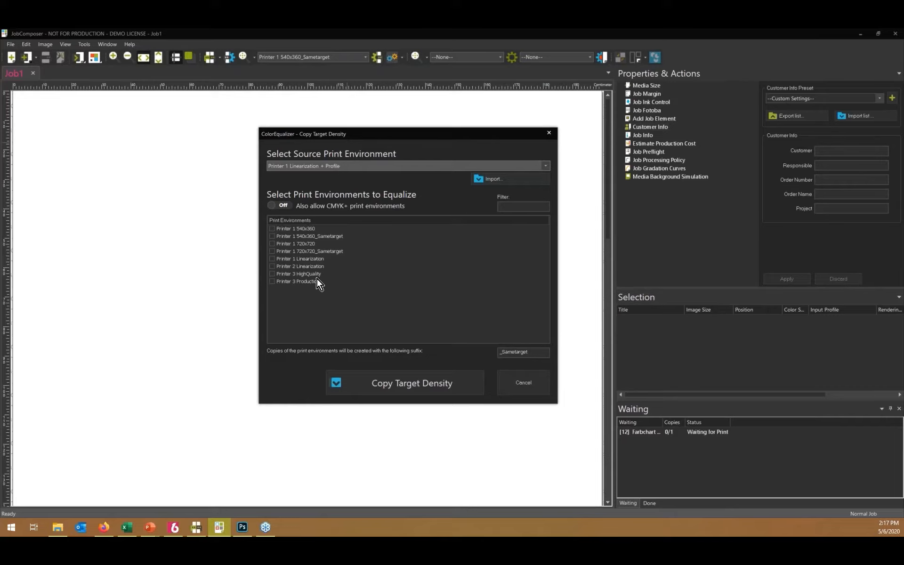
Copy the target density to Printer 2 Linearization with the suffix _CopyTarget and close the ColorEqualizer
click(272, 267)
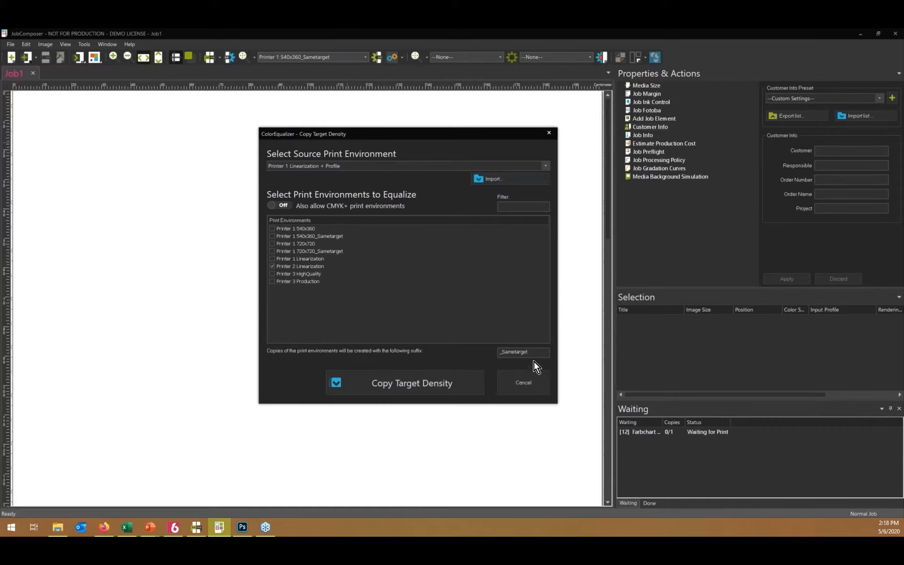
drag(529, 353, 503, 353)
text(CopyTargetr)
key(BackSpace)
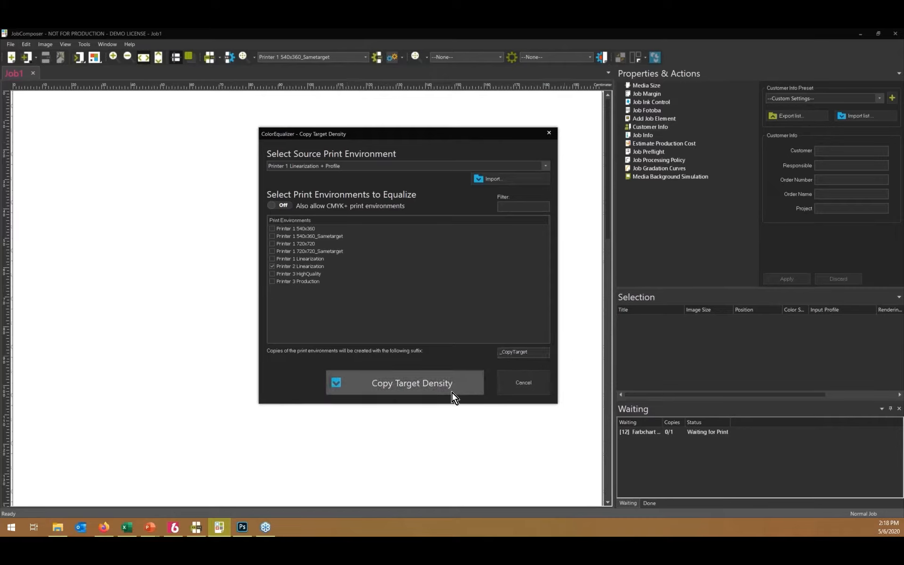
click(451, 391)
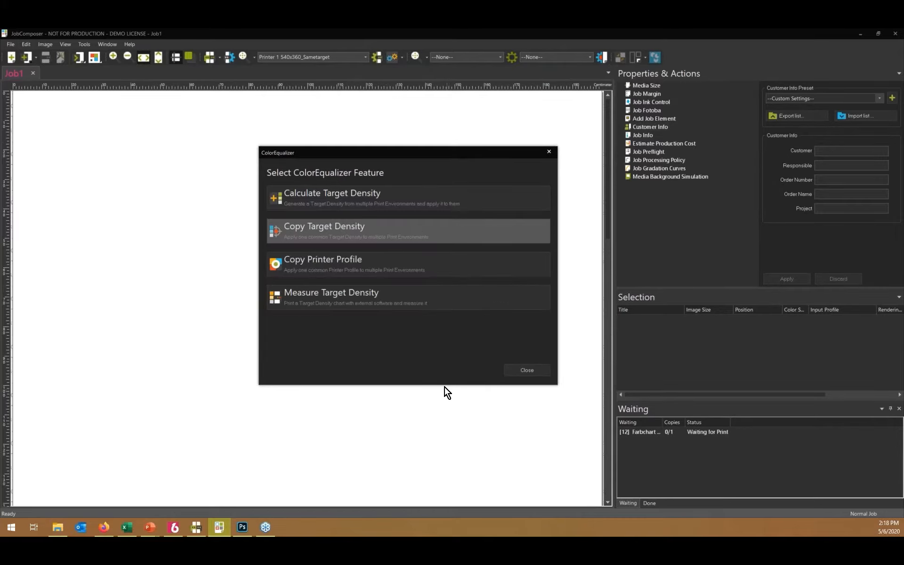
click(518, 374)
Make Printer 2 Linearization_CopyTarget the active print environment and open the Color Equalizer's Copy Printer Profile feature
click(334, 58)
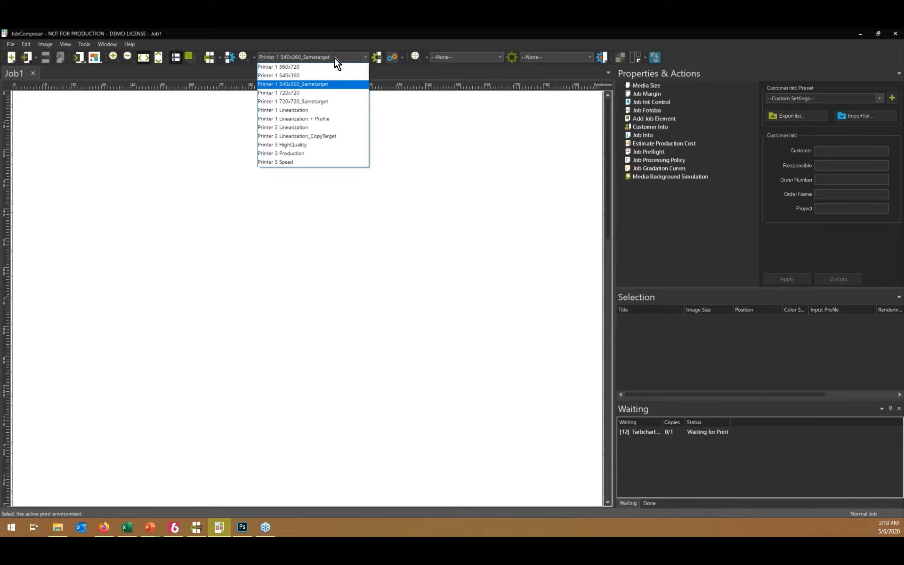
click(331, 137)
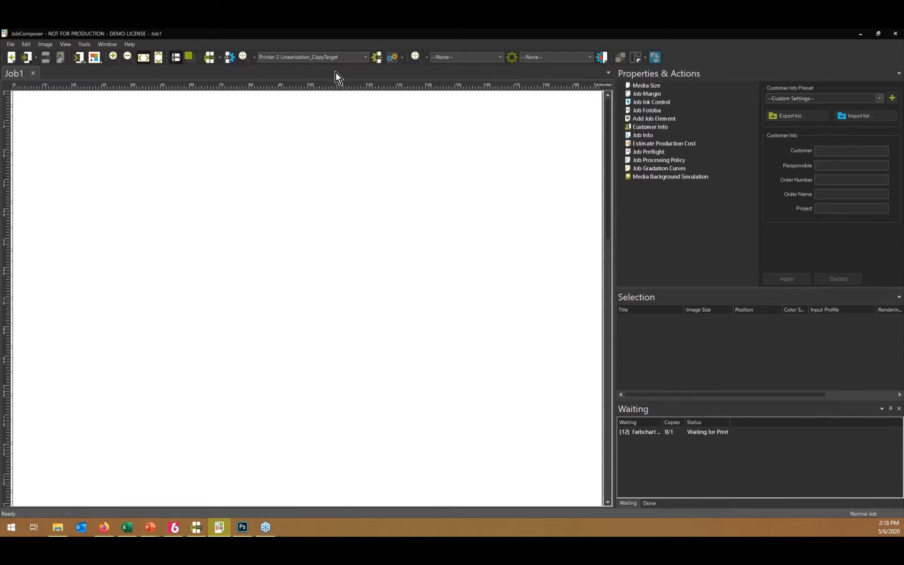
click(400, 60)
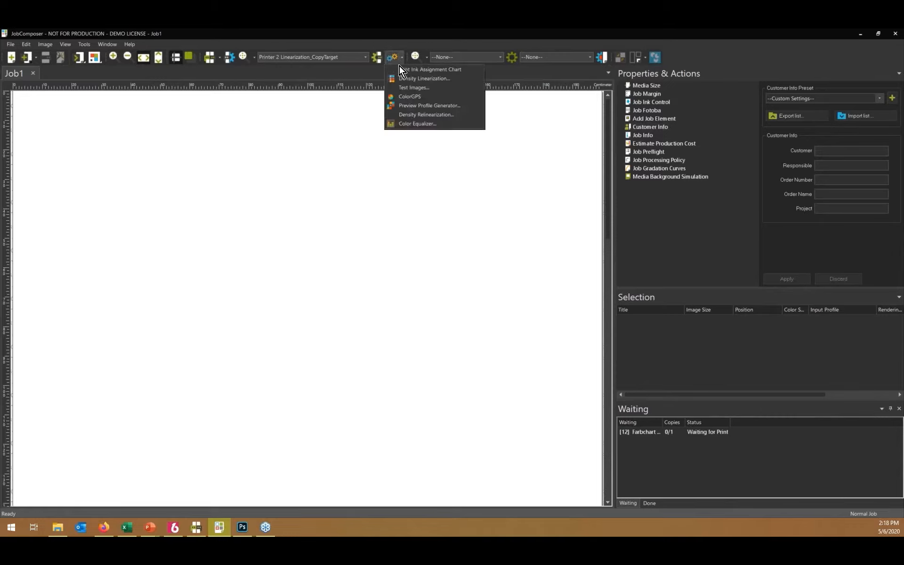
click(409, 124)
drag(402, 159, 337, 135)
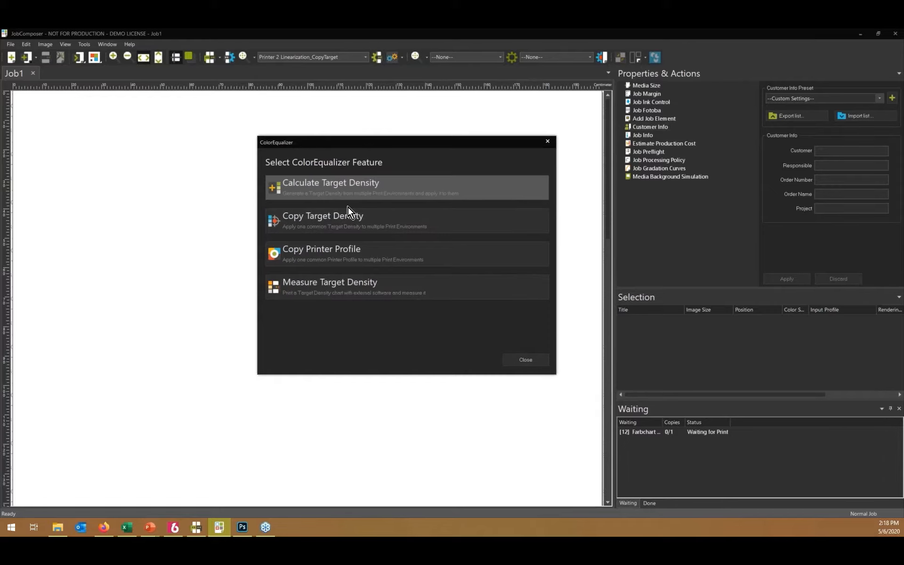
click(388, 258)
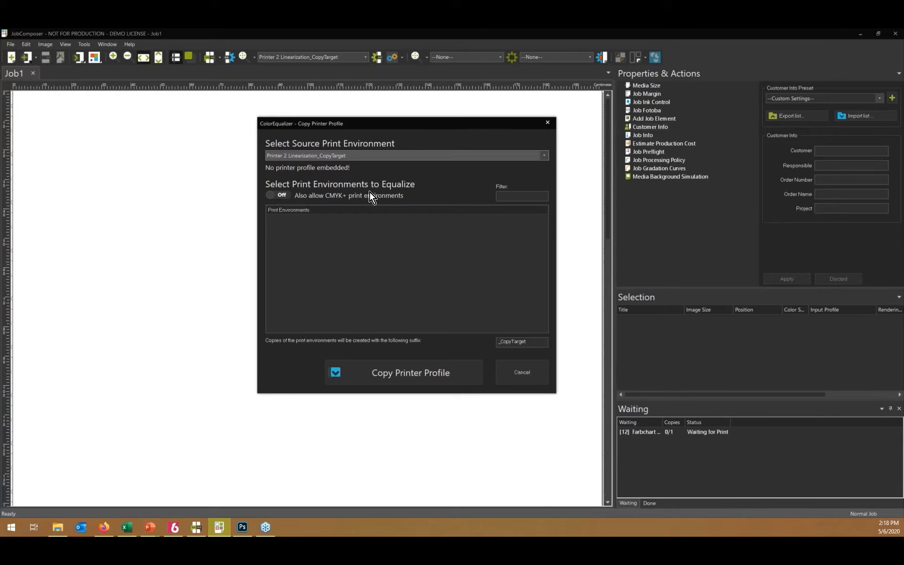
Copy the printer profile from Printer 1 Linearization + Profile to Printer 2 Linearization_CopyTarget and close the ColorEqualizer
click(403, 156)
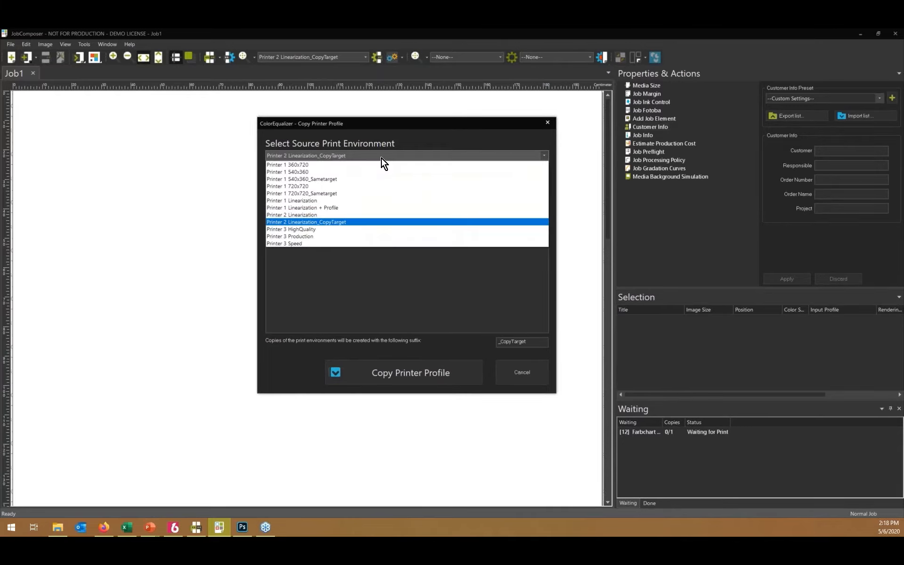
click(340, 208)
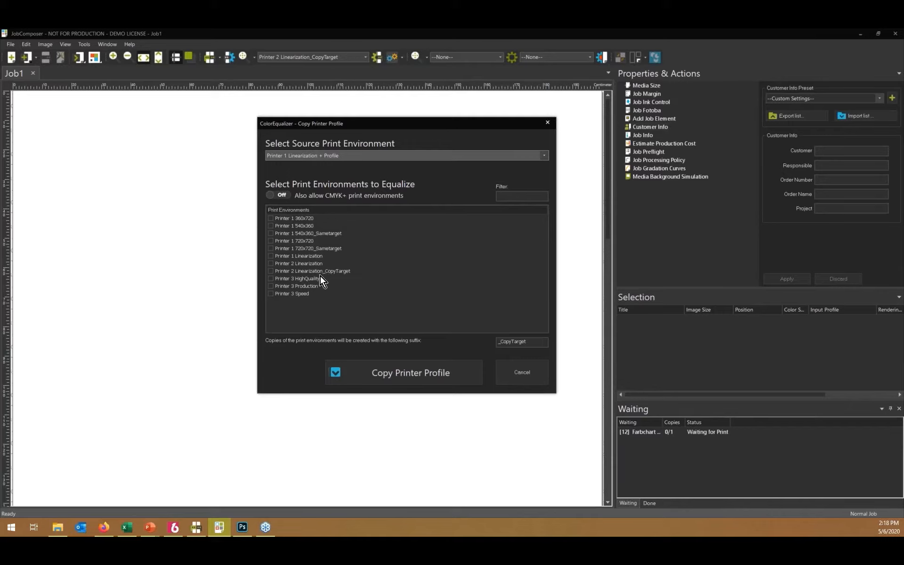
click(274, 272)
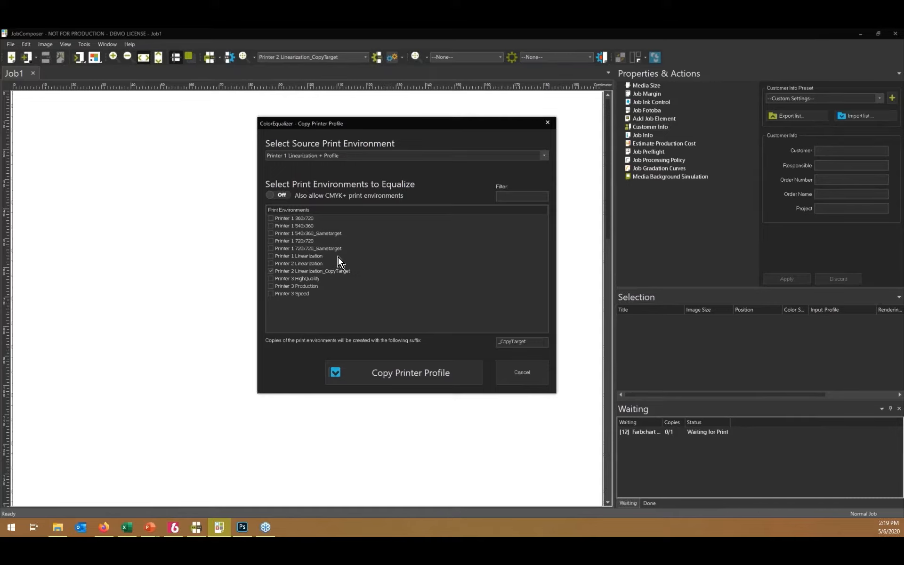
click(423, 378)
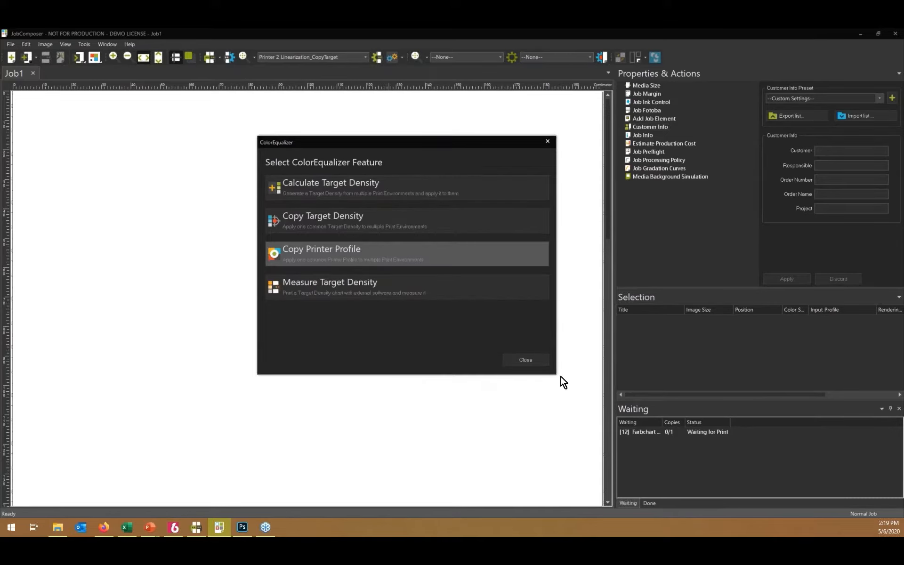
click(527, 364)
Make Printer 2 Linearization_CopyTarget2 the active print environment and open its settings to check the embedded linearization and printer profile
click(331, 57)
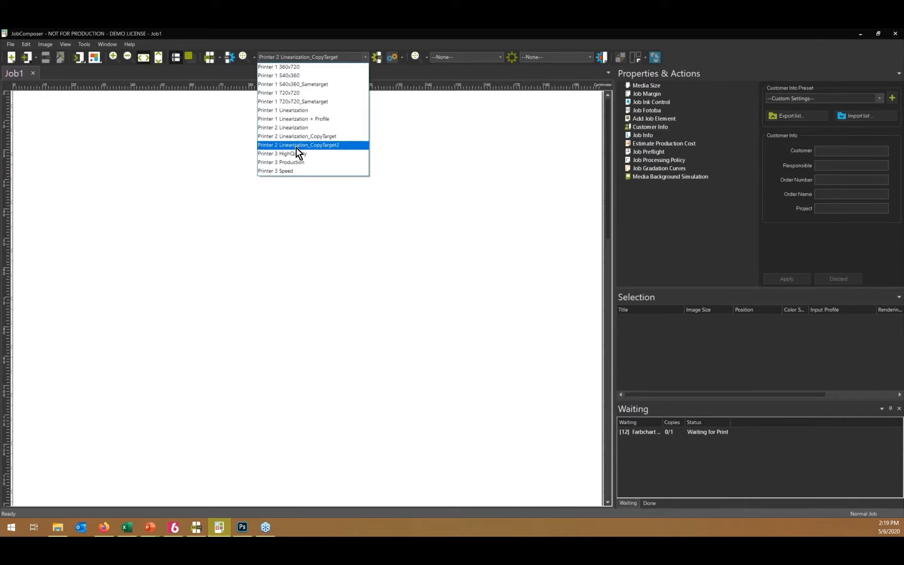
click(332, 145)
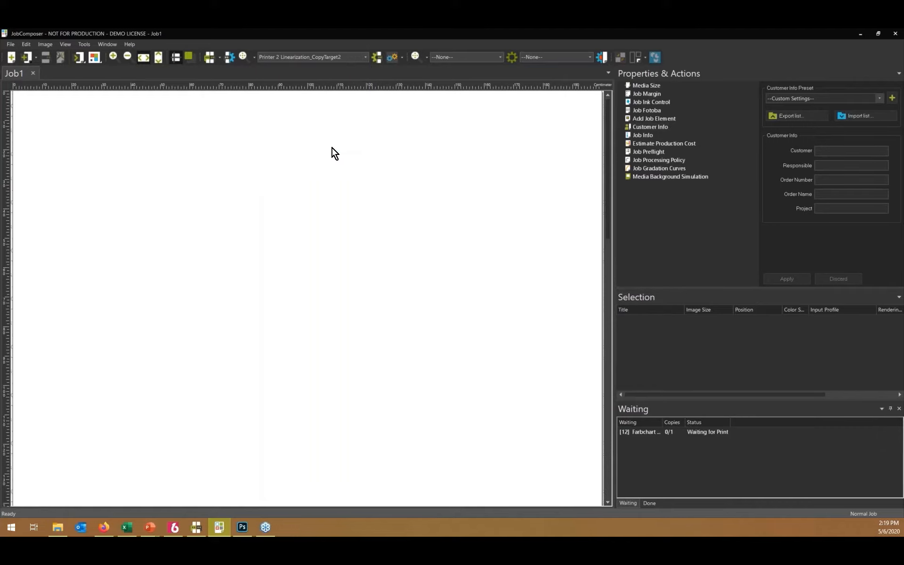
click(376, 60)
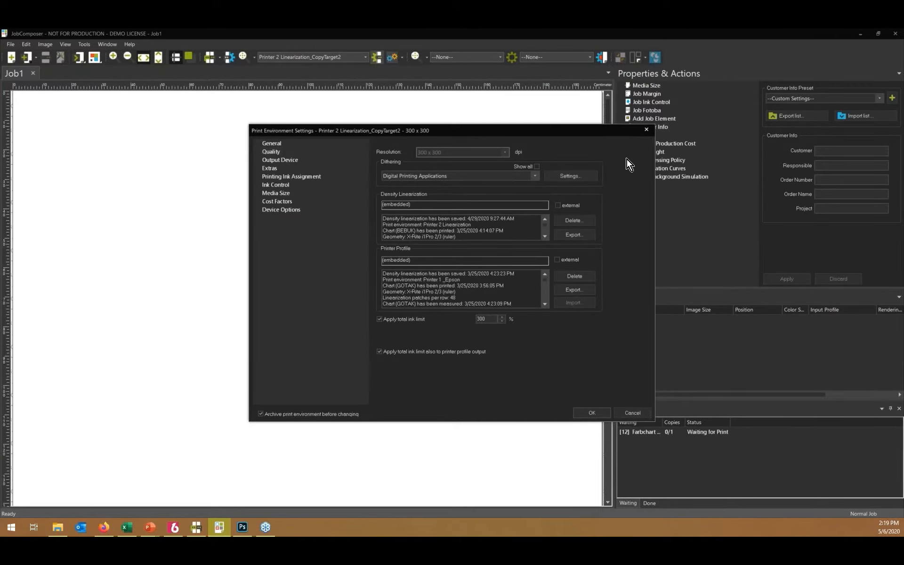
Close the print environment settings and create target density chart files in the Color Equalizer's Measure Target Density feature, saving the TIFF files to the Desktop
click(649, 131)
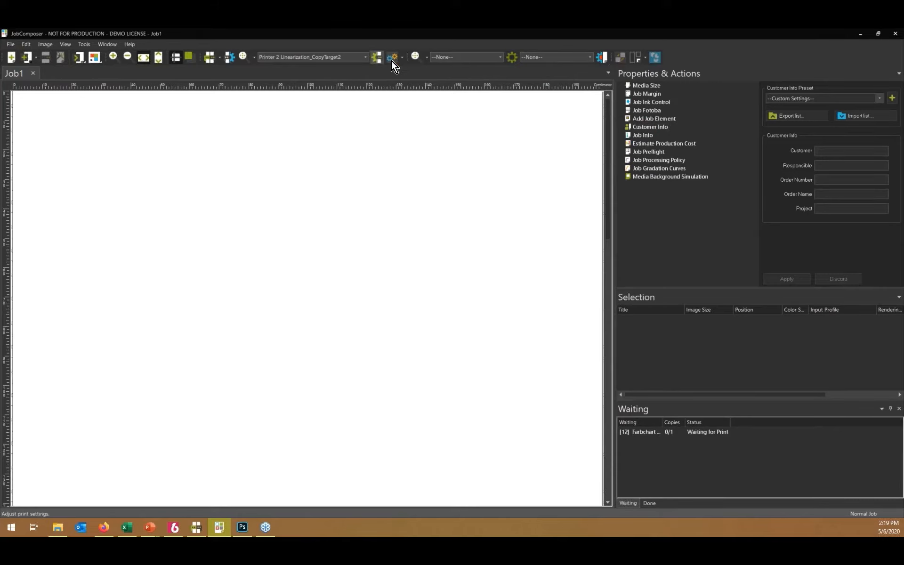
click(402, 60)
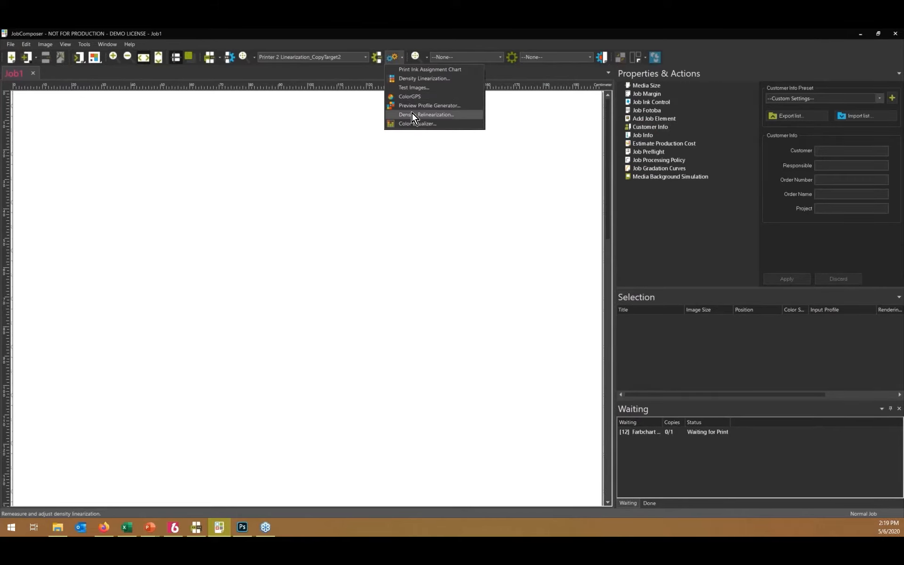
click(417, 124)
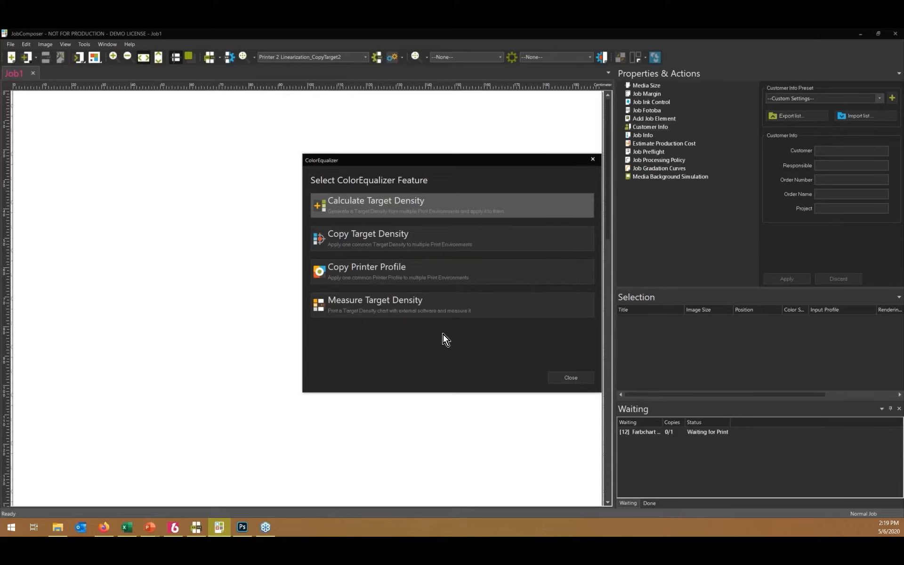
click(432, 311)
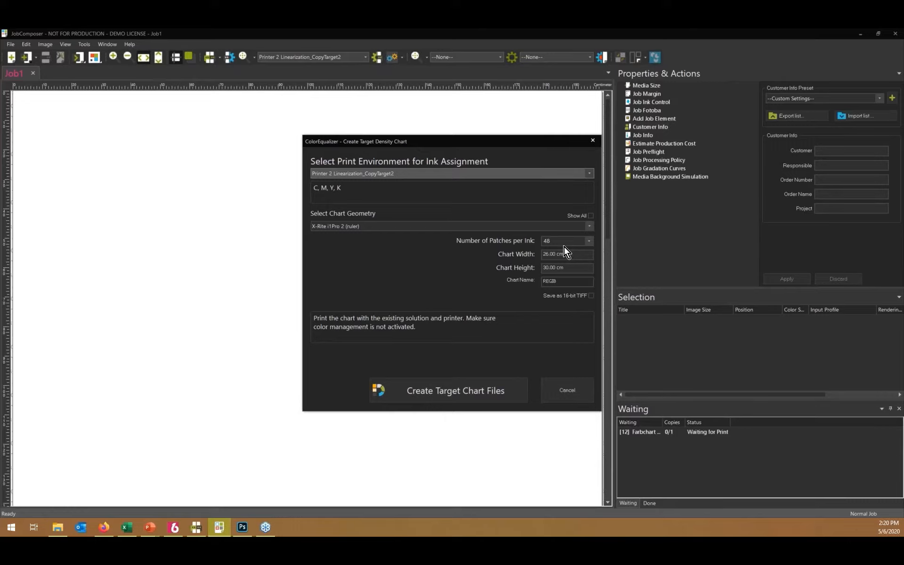
click(459, 390)
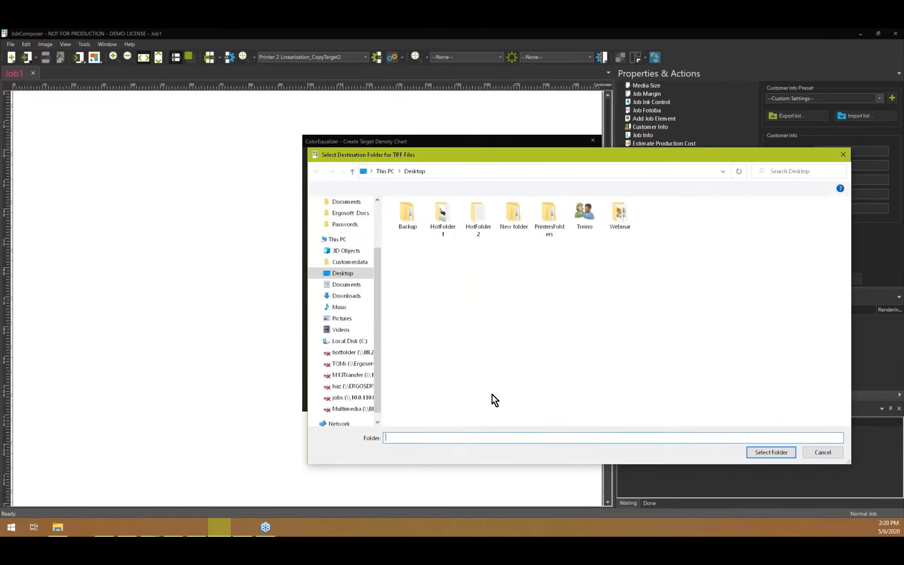
click(771, 452)
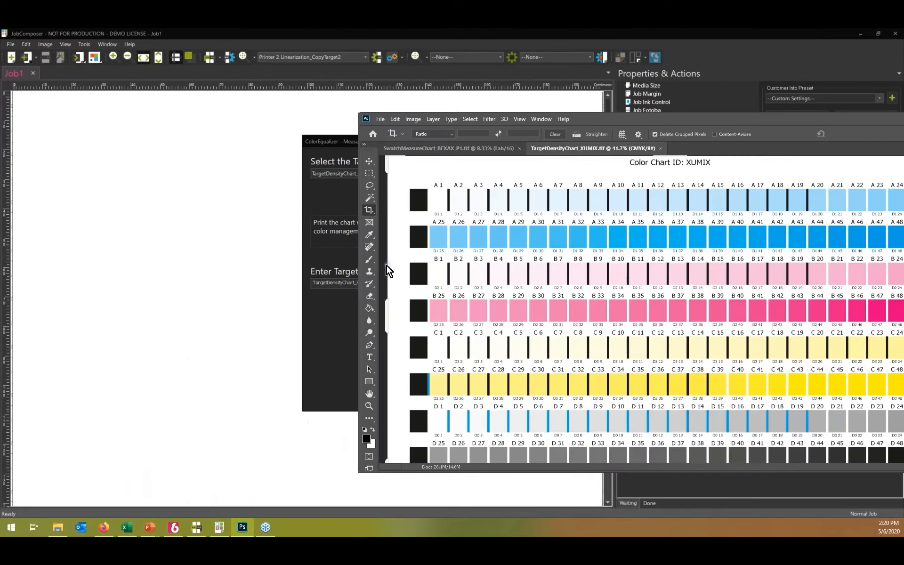
View the chart TargetDensityChart_XUMIX.tif in a maximized Photoshop window and move that window out of the way
double_click(541, 113)
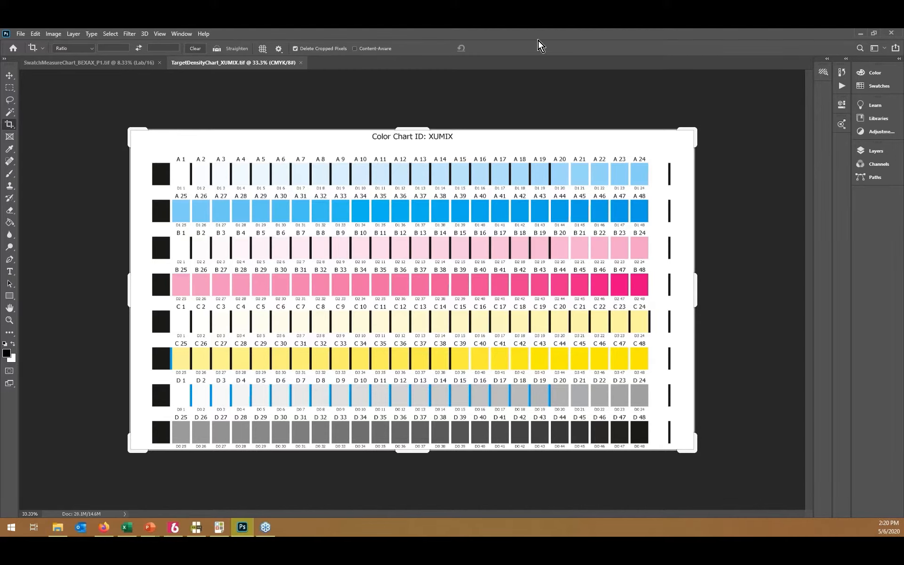
drag(549, 31, 1, 228)
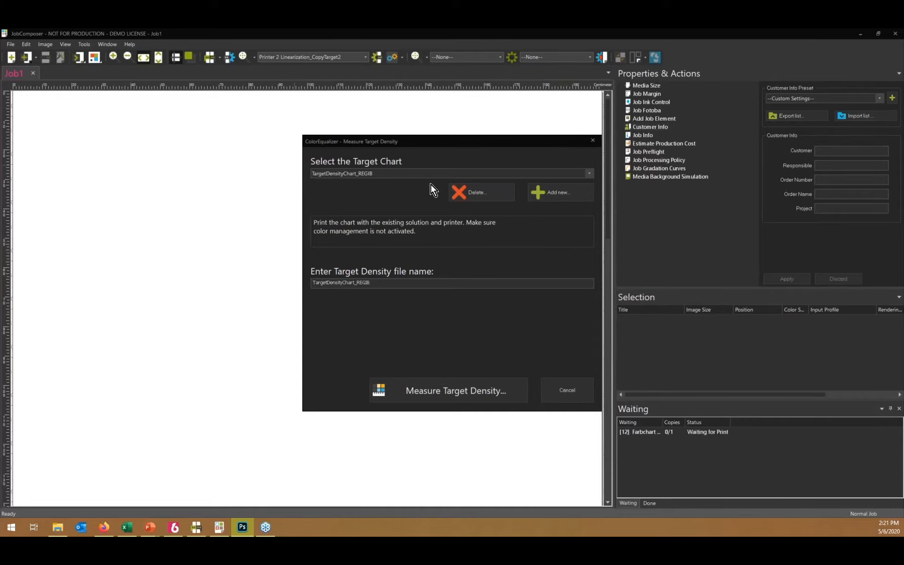
Measure the target density for TargetDensityChart_REGIB by loading TargetDensity.cxf despite the differing chart ID, accept the measurements and close the ColorEqualizer
click(461, 387)
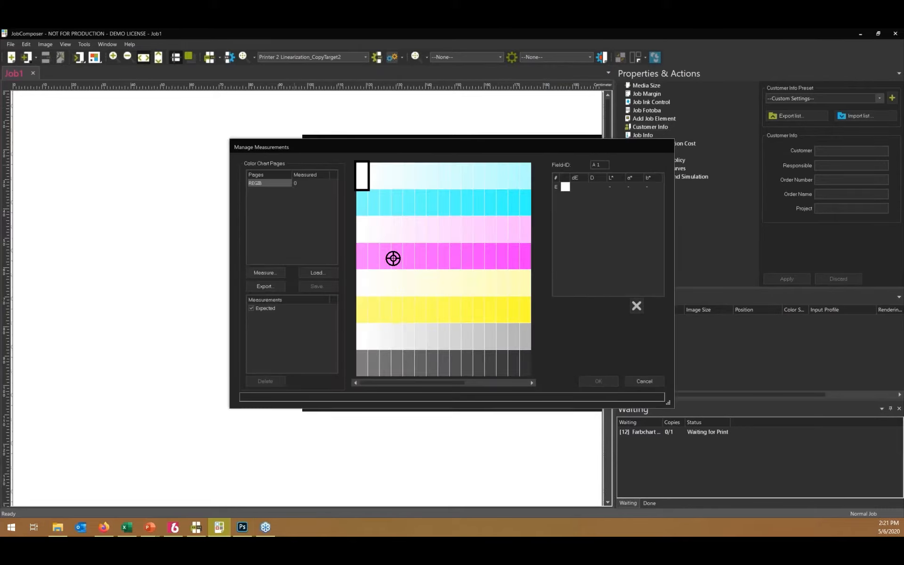
click(327, 277)
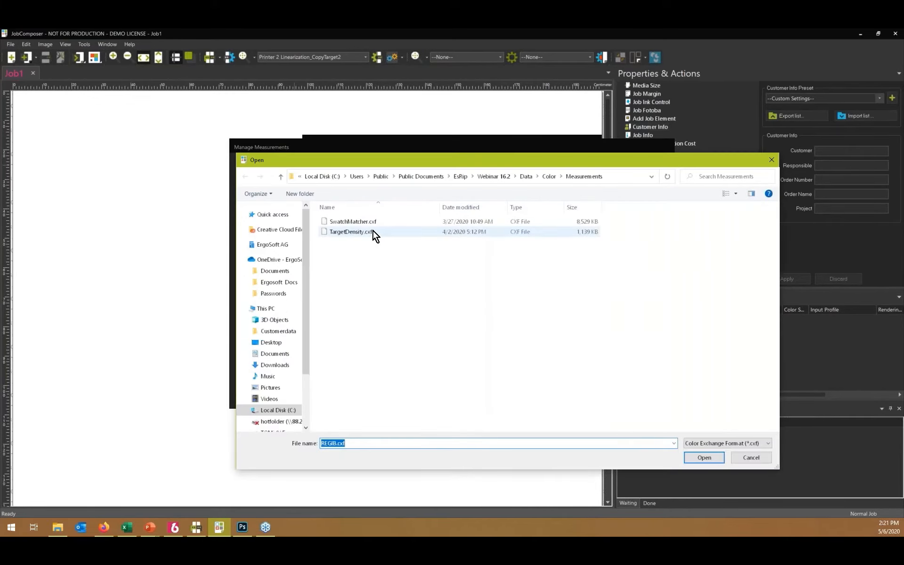
double_click(374, 234)
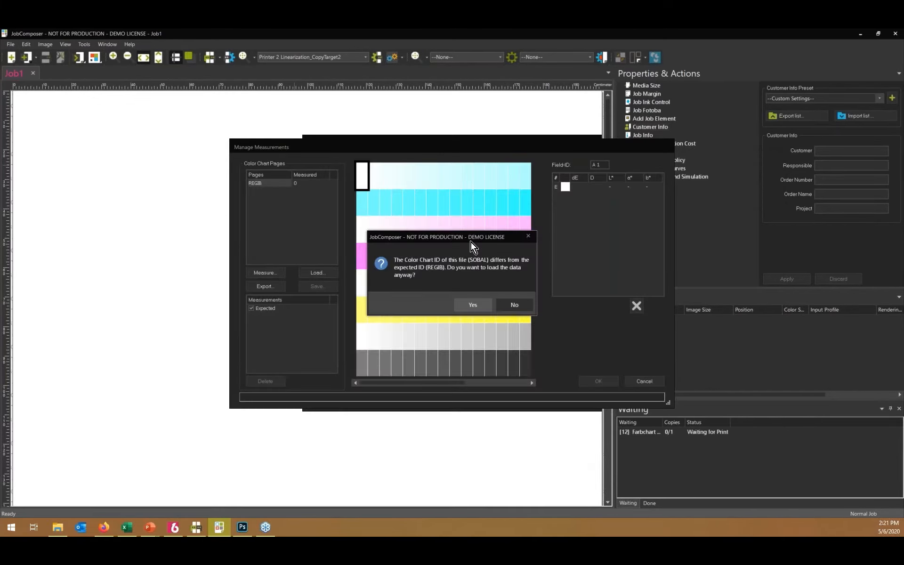
click(462, 307)
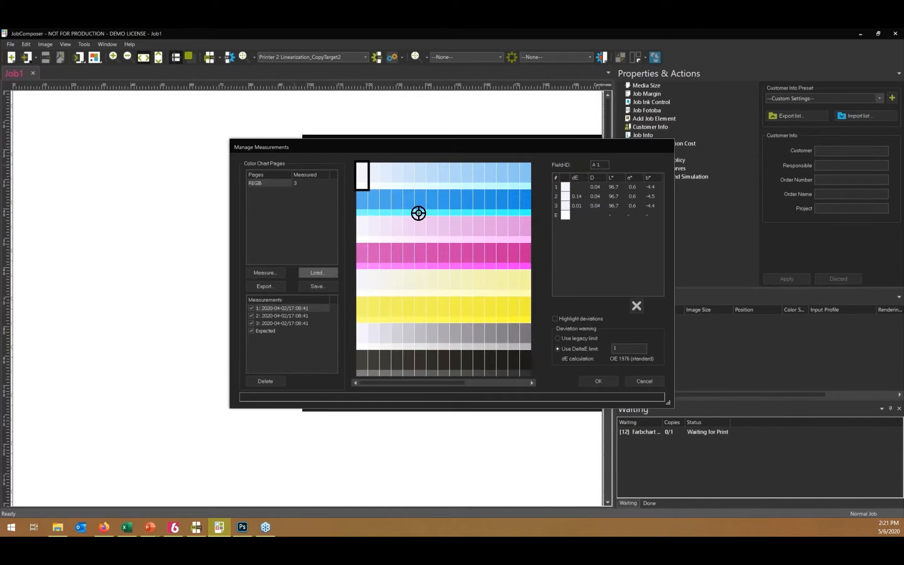
click(589, 386)
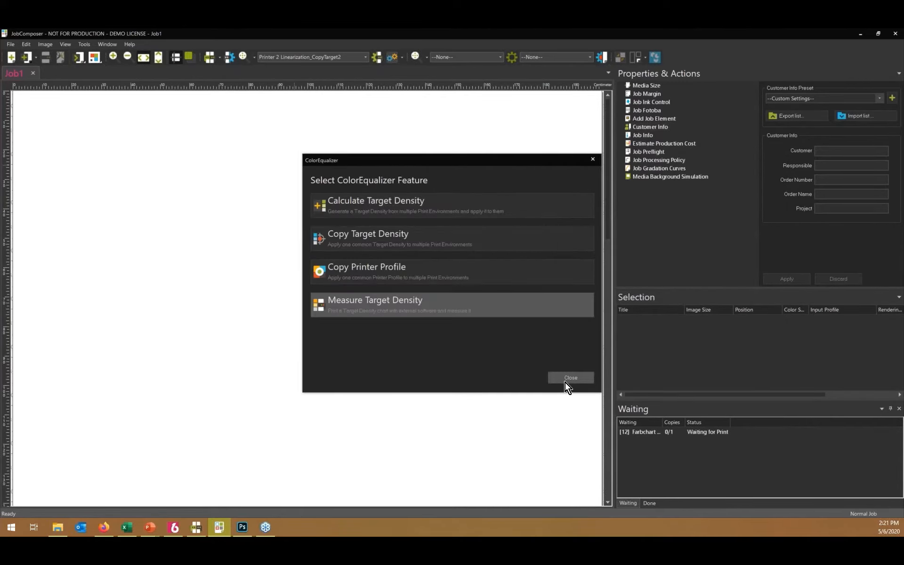
click(566, 382)
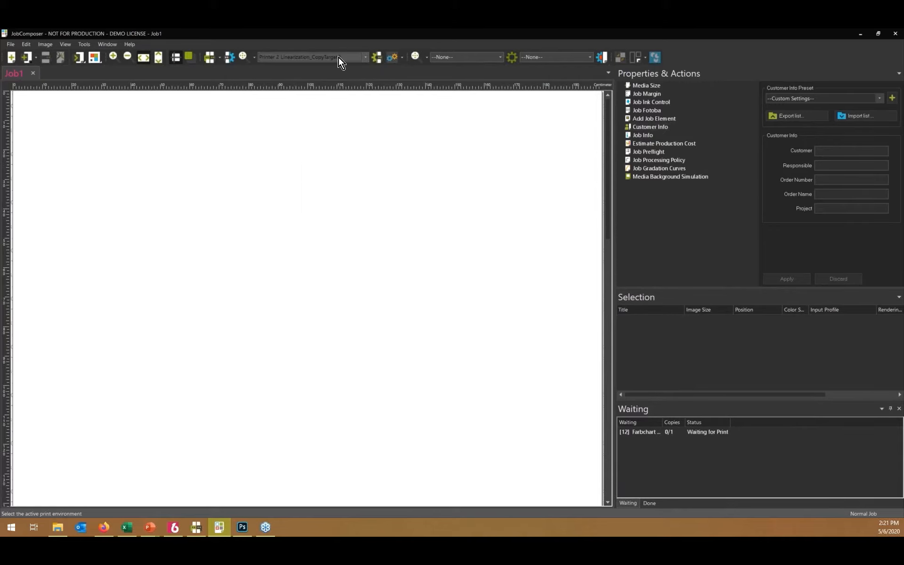
Advance the Density Linearization wizard to the Target Density Settings, view the importable target density files and close the wizard without importing
click(404, 60)
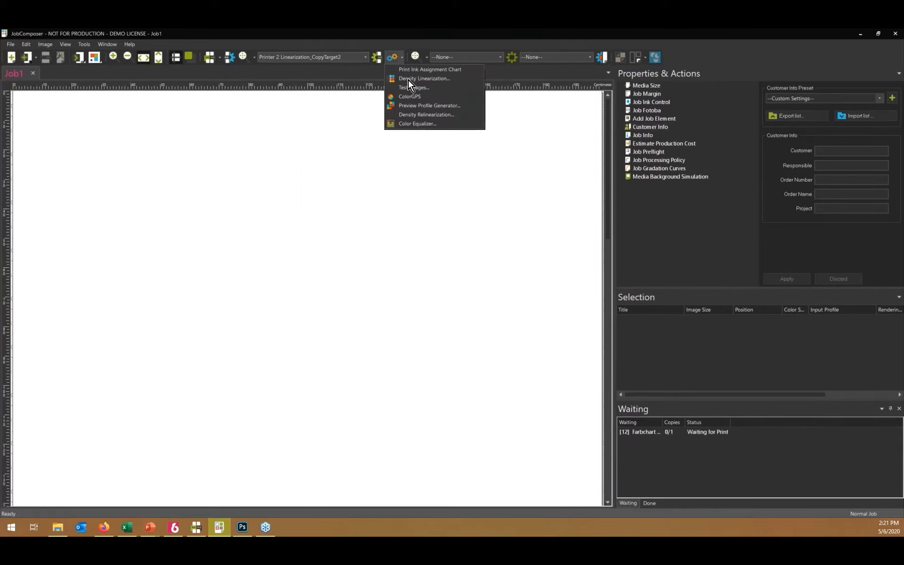
click(417, 82)
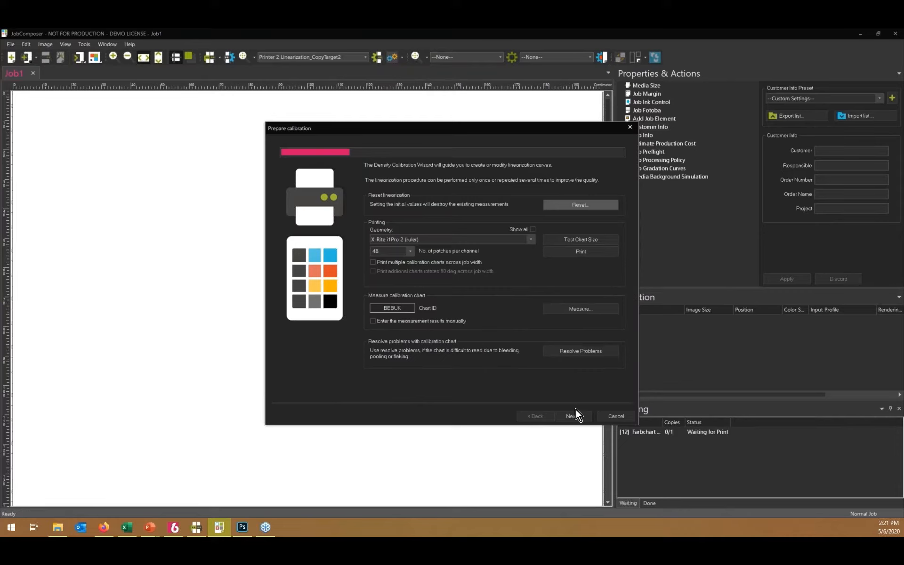
click(578, 416)
click(580, 417)
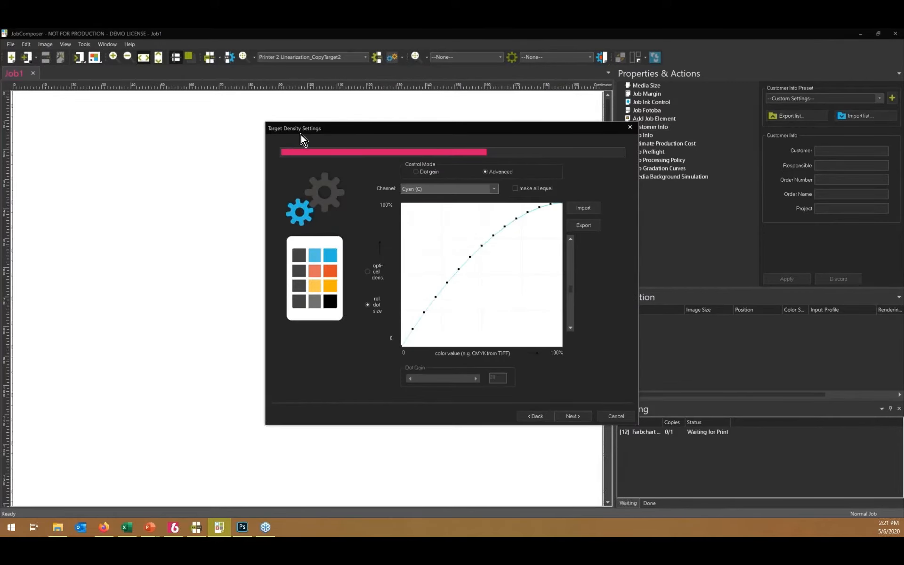
drag(371, 130, 320, 130)
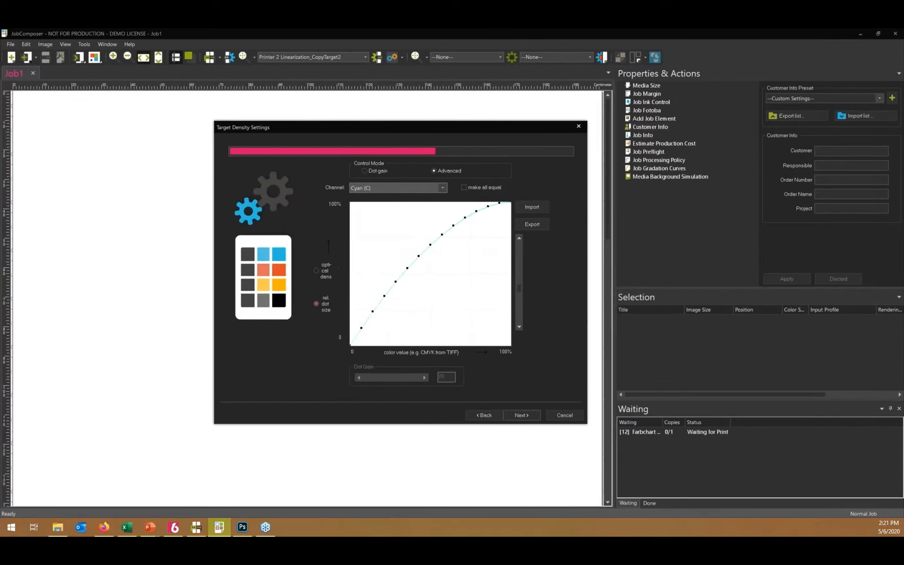
click(536, 208)
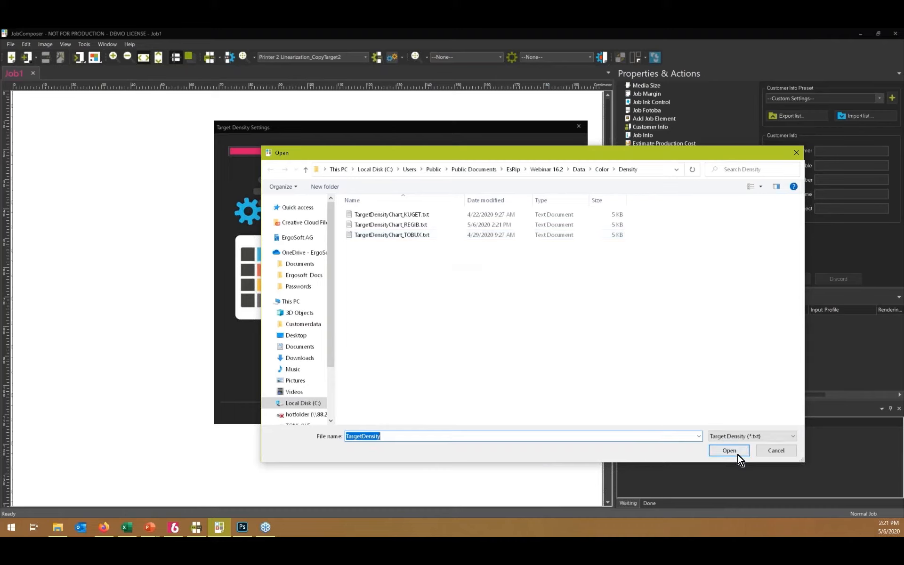
click(770, 452)
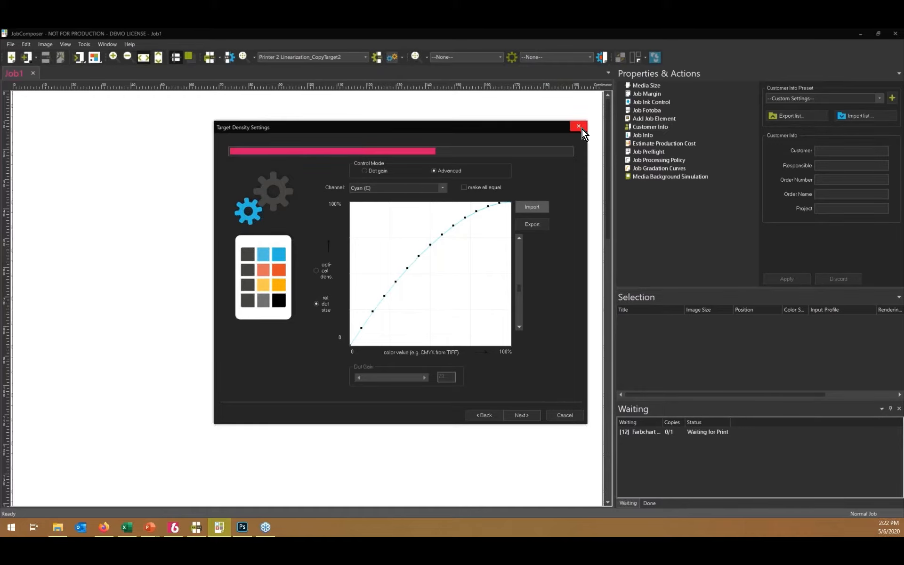
click(582, 128)
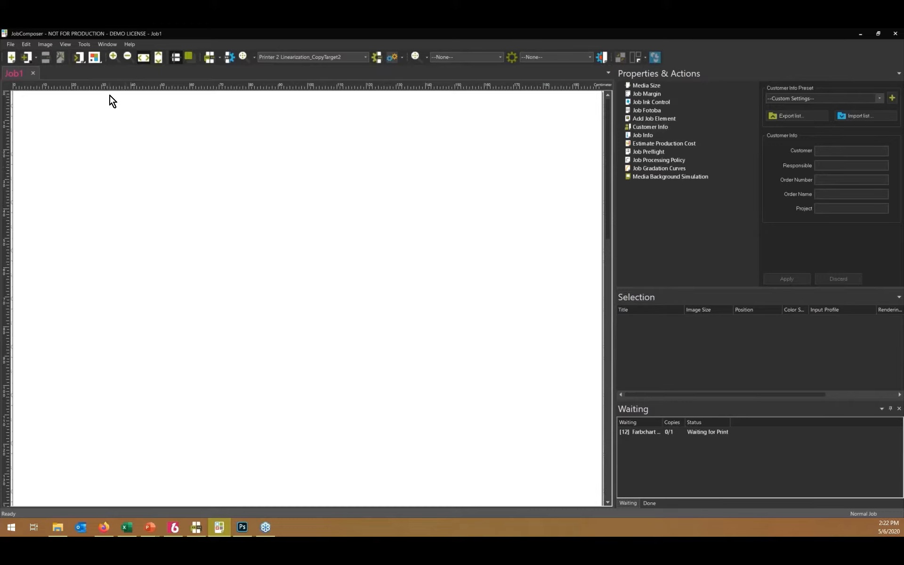
click(95, 61)
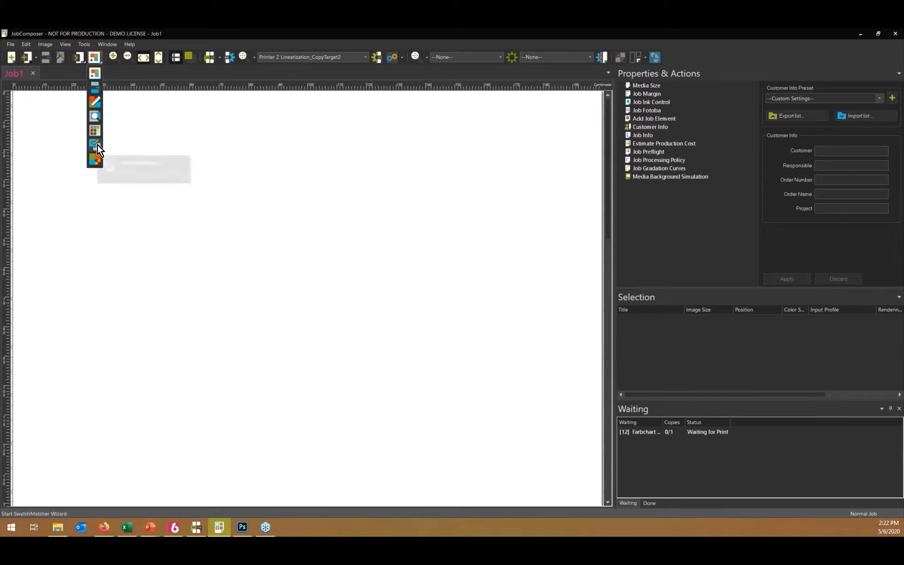
click(84, 42)
mouse_move(111, 135)
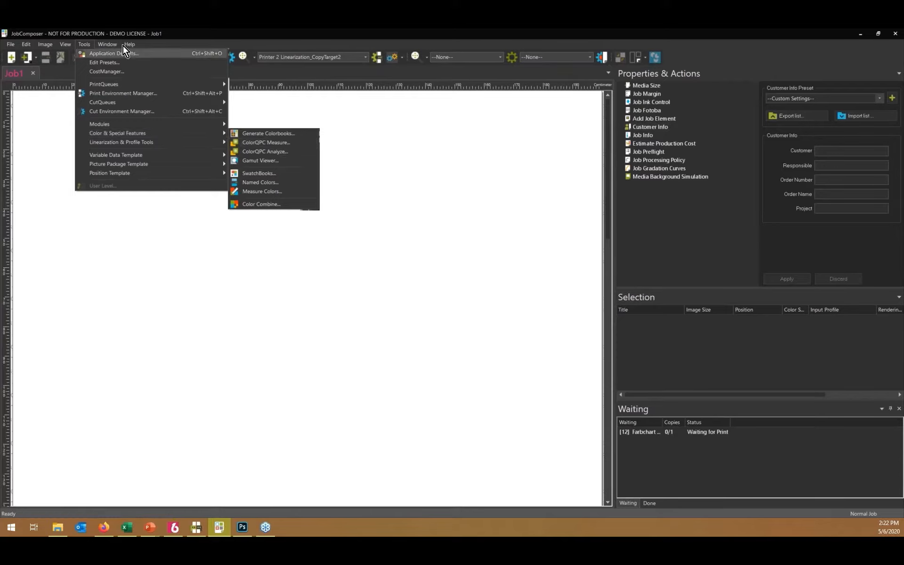
click(42, 86)
click(84, 45)
click(38, 158)
Open the SwatchMatcher Wizard, view its Measure SwatchBook settings and close it
click(100, 58)
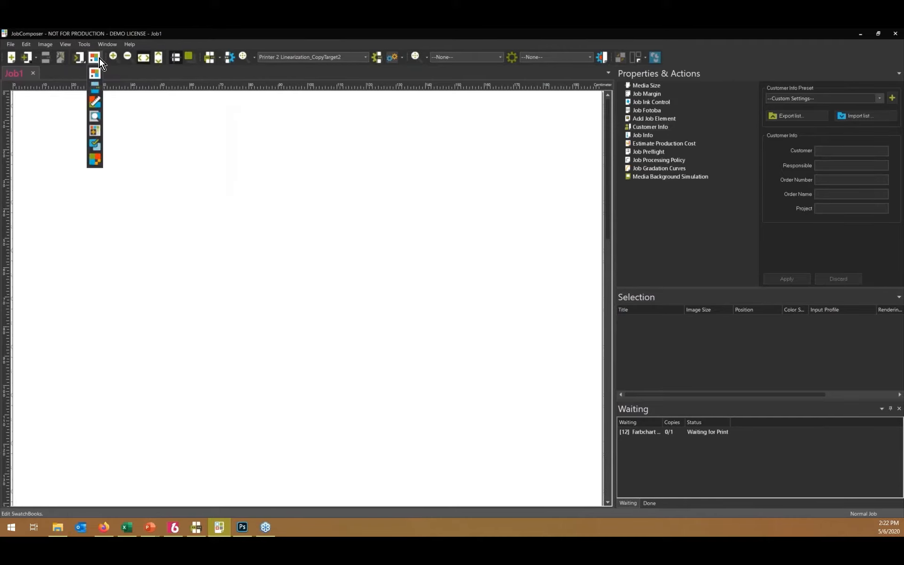
click(95, 149)
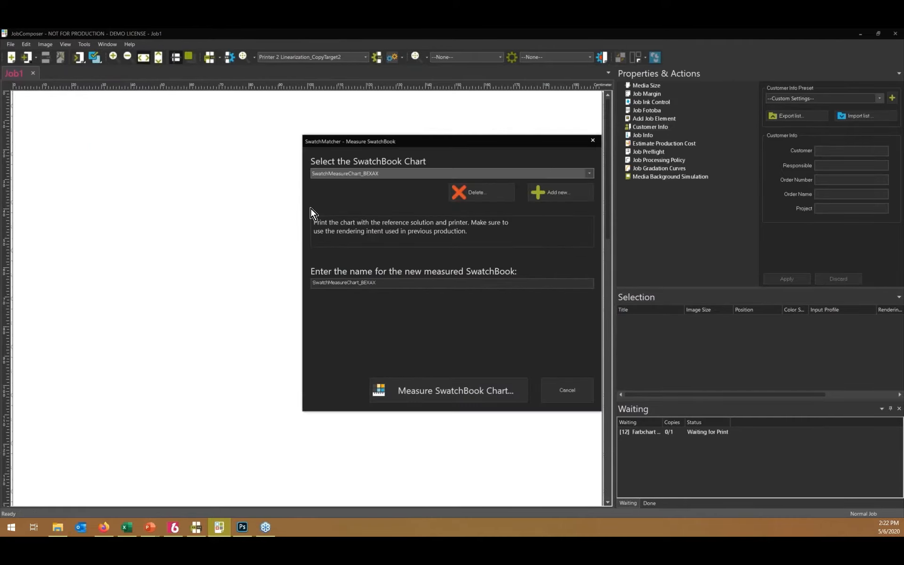
drag(398, 142, 325, 129)
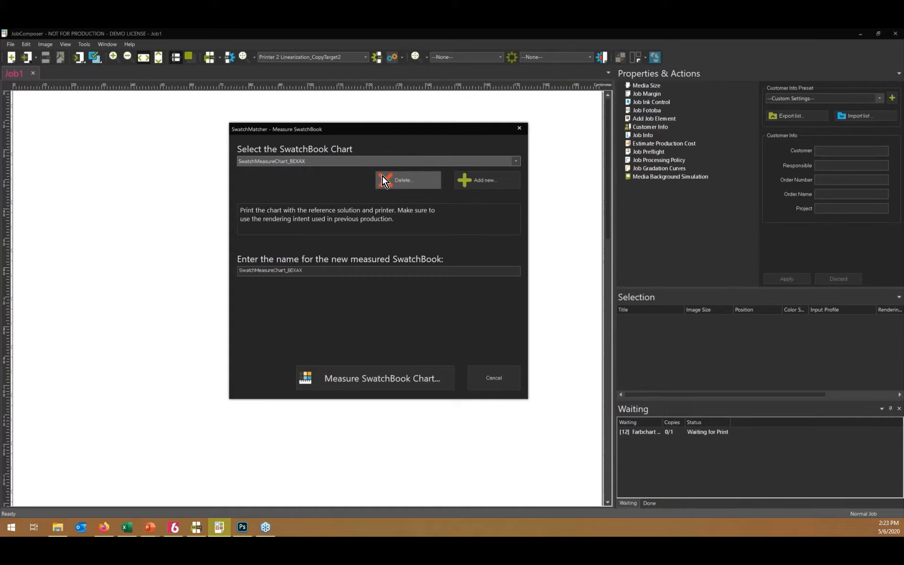
click(520, 132)
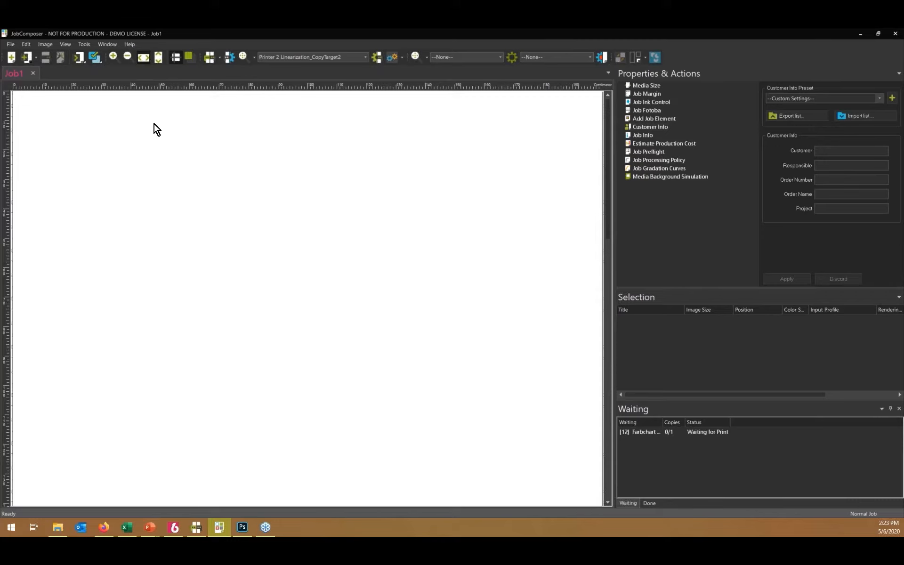
Open the SwatchBooks editor, view the swatches of the SwatchMatcher SwatchBook and cancel the dialog
click(102, 58)
click(96, 74)
click(333, 140)
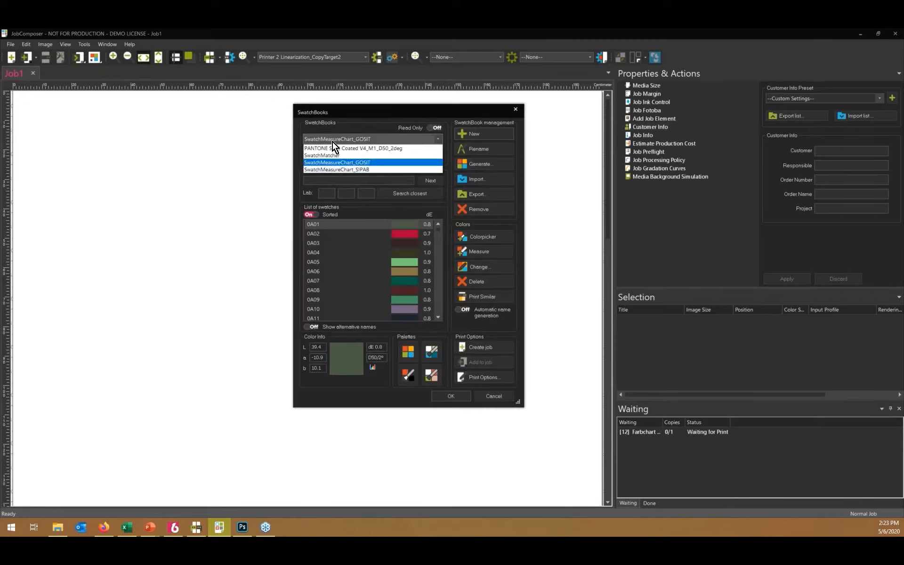
click(335, 155)
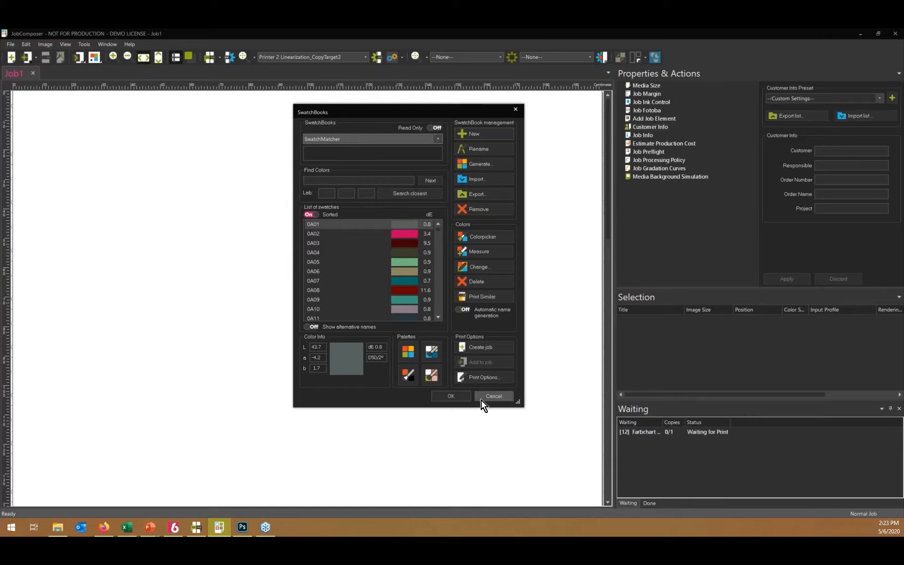
click(497, 394)
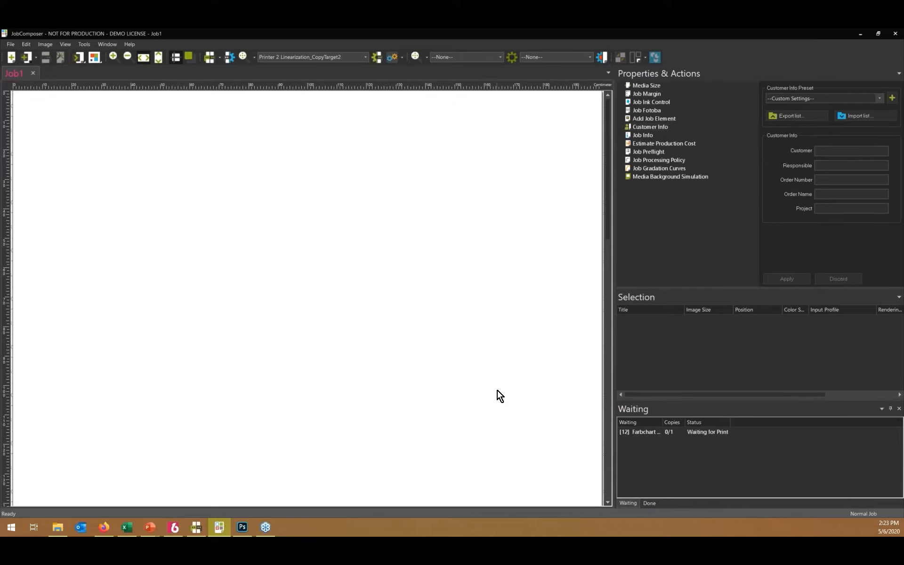
Create SwatchBook chart files from the SwatchMatcher SwatchBook for the X-Rite i1Pro 2 (ruler) in the Webinar folder, and inspect a SwatchBook chart in Photoshop
click(97, 58)
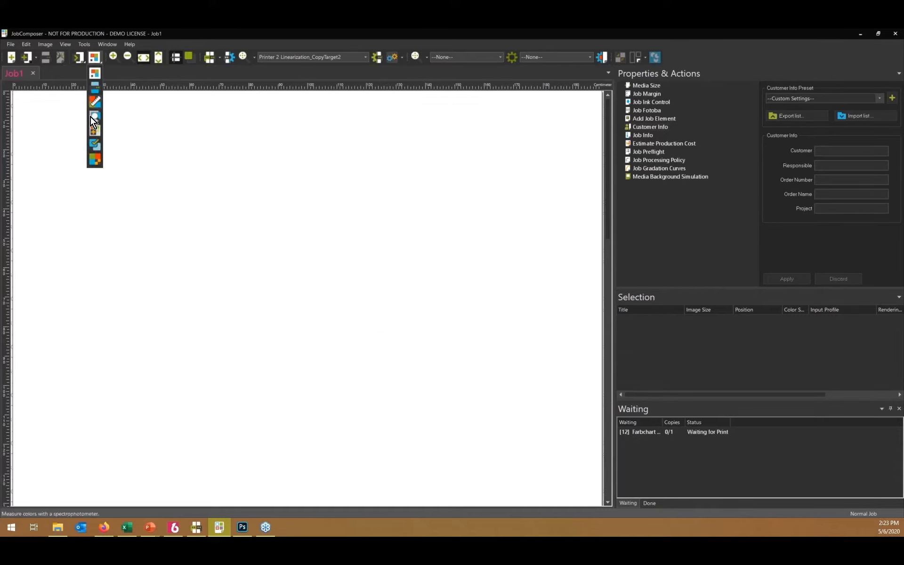
click(97, 148)
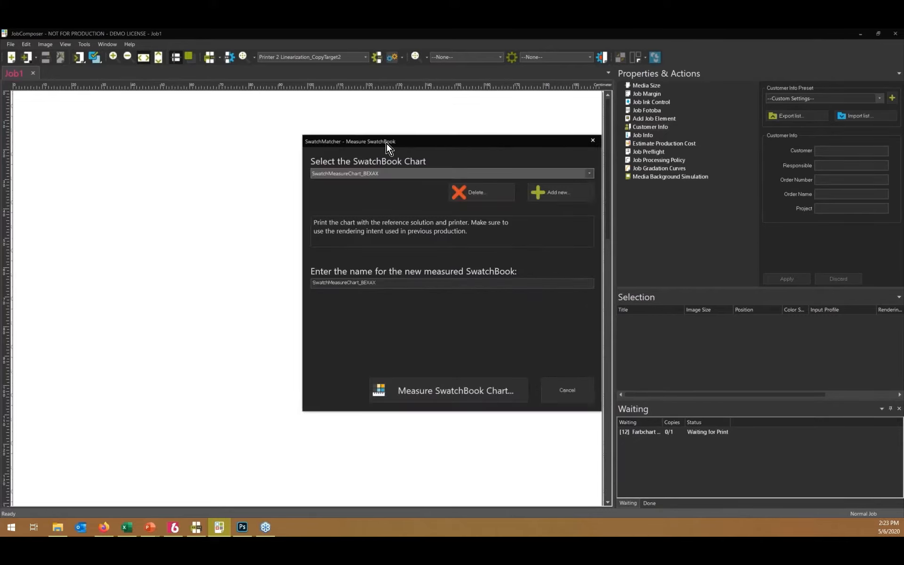
drag(377, 141, 349, 137)
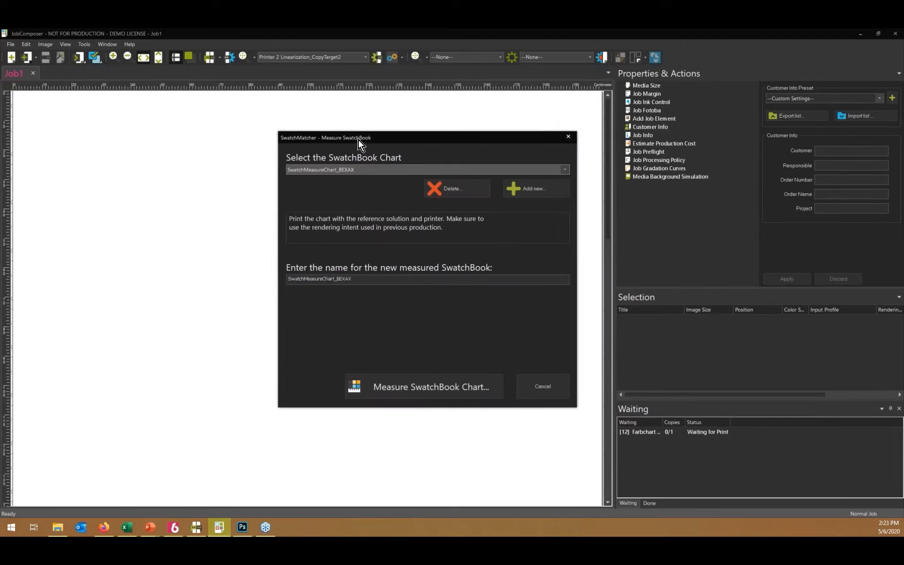
click(536, 193)
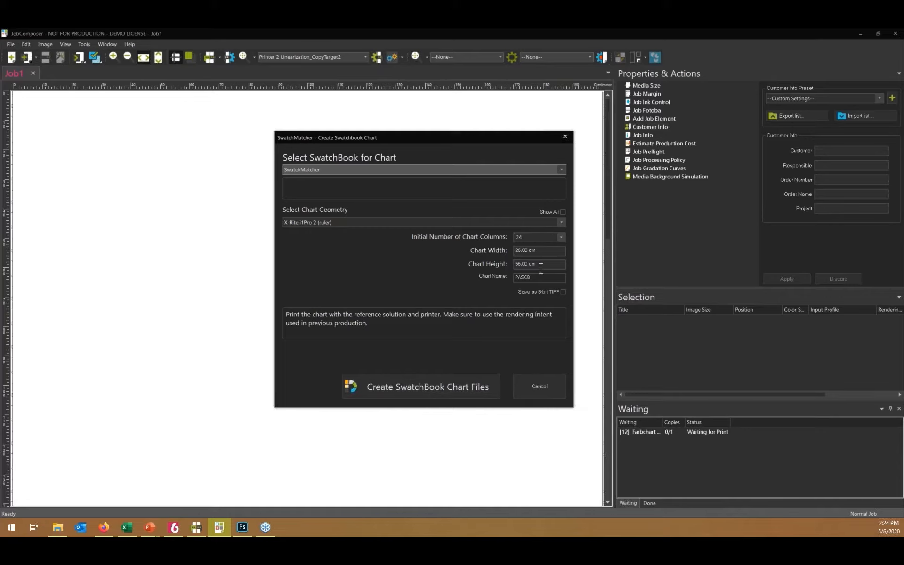
click(438, 392)
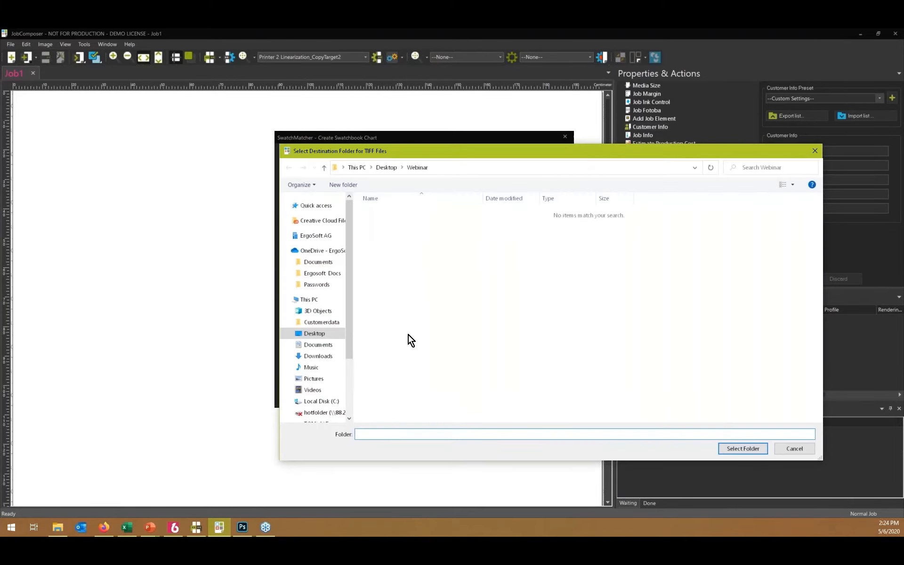
click(744, 448)
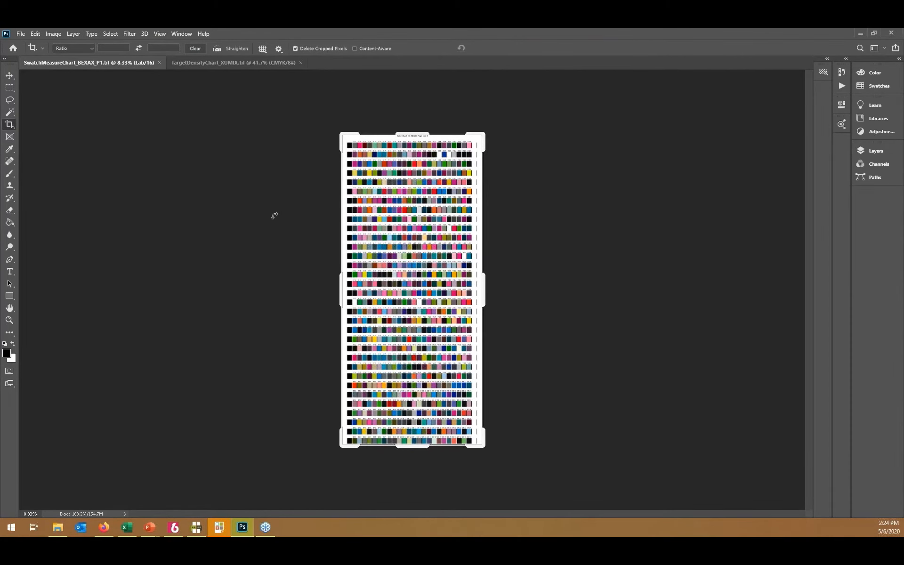
scroll(193, 331, up, 3)
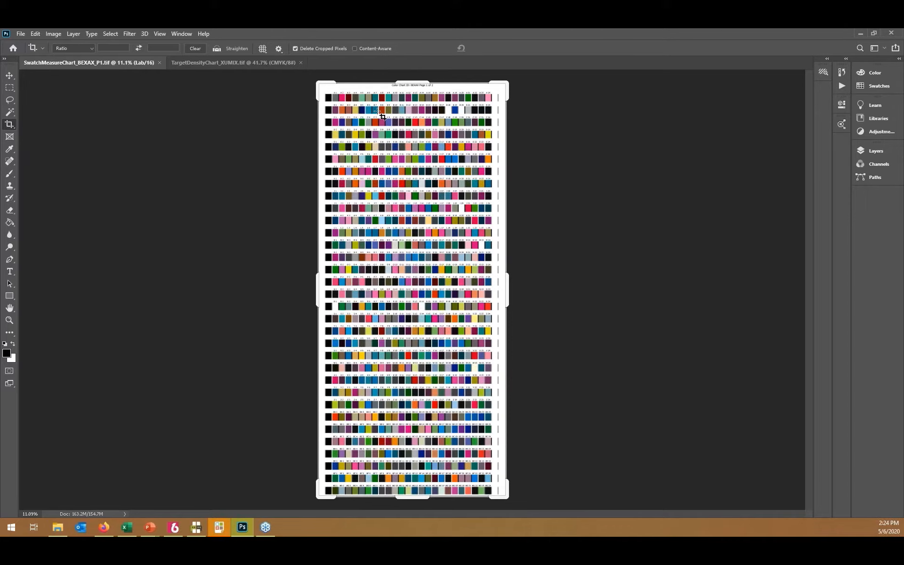
click(861, 33)
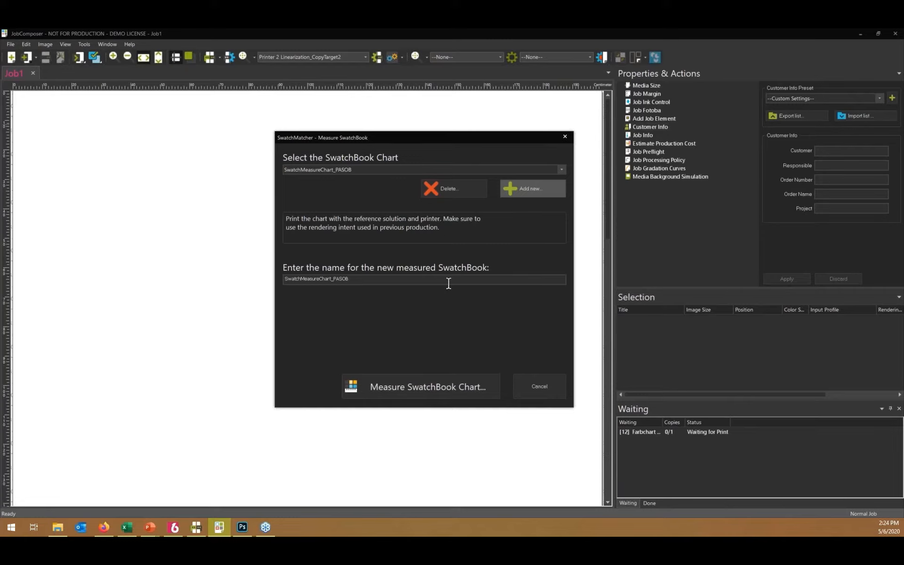
Measure the SwatchMeasureChart_PASOB chart by loading SwatchMatcher.cxf despite the differing chart ID, and accept the measurements
click(410, 387)
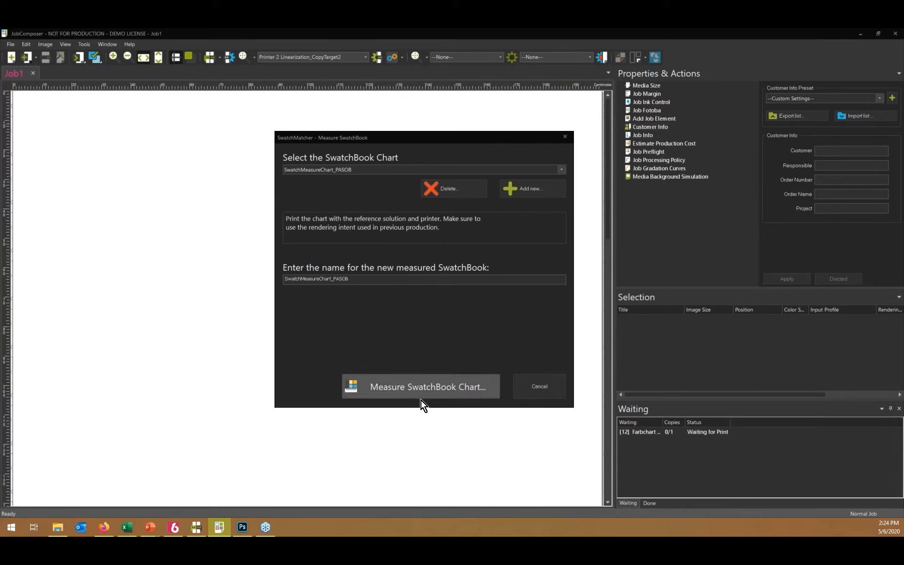
click(294, 272)
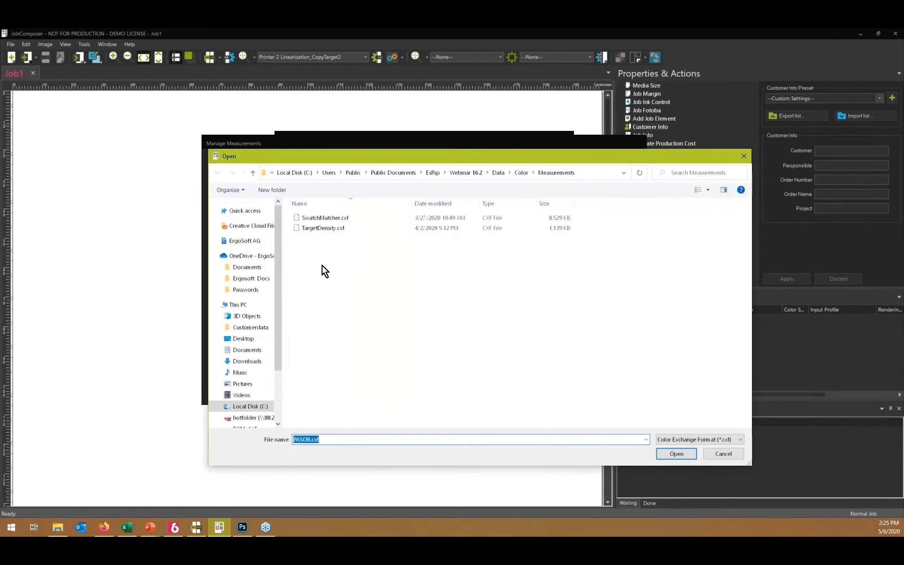
click(337, 216)
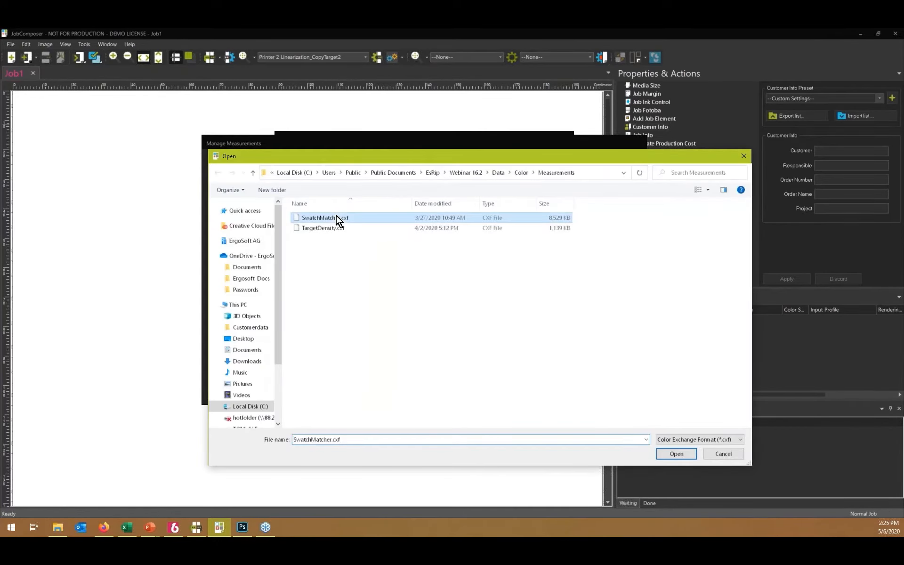
click(682, 454)
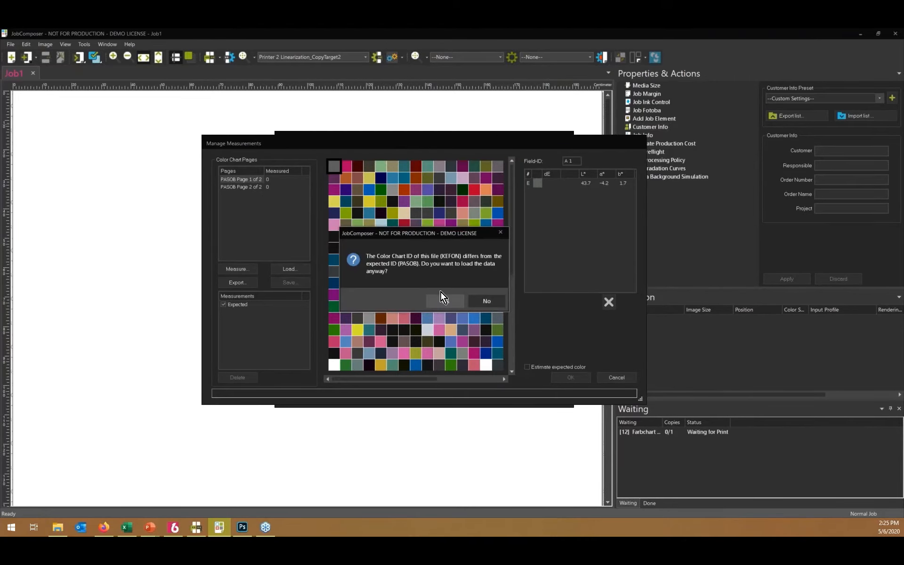
click(443, 299)
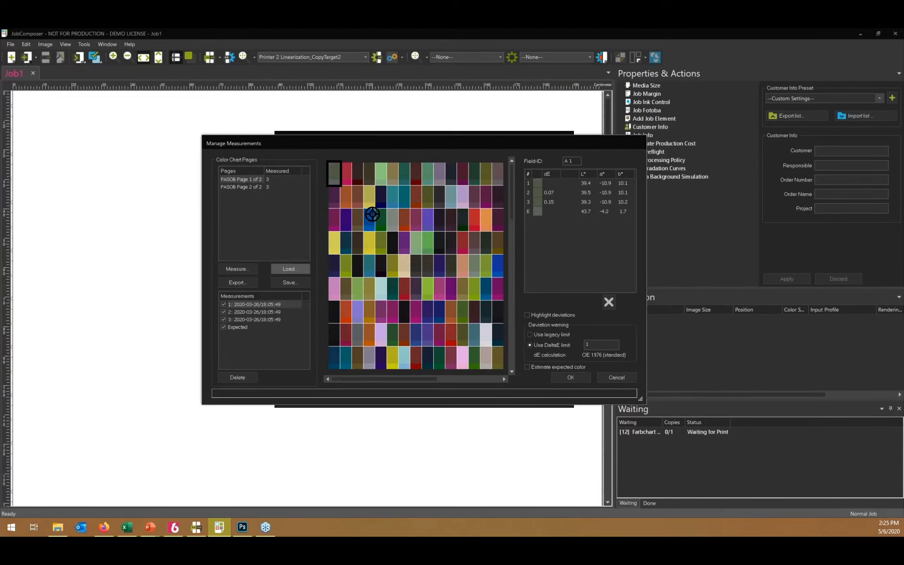
click(572, 378)
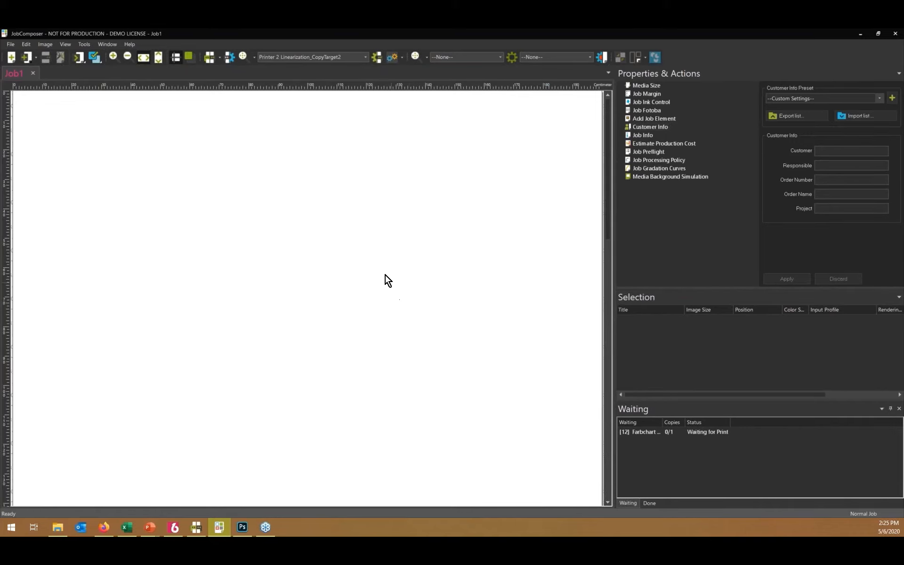
Compare the Lab values of swatch 0A01 in the SwatchMeasureChart_SIPAB and SwatchMatcher SwatchBooks, and close the SwatchBooks editor
click(95, 55)
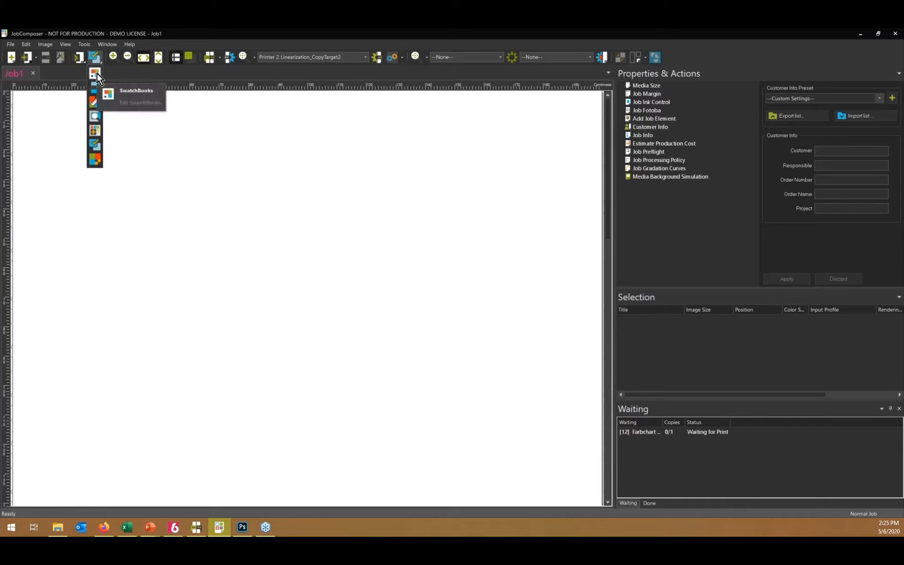
click(96, 73)
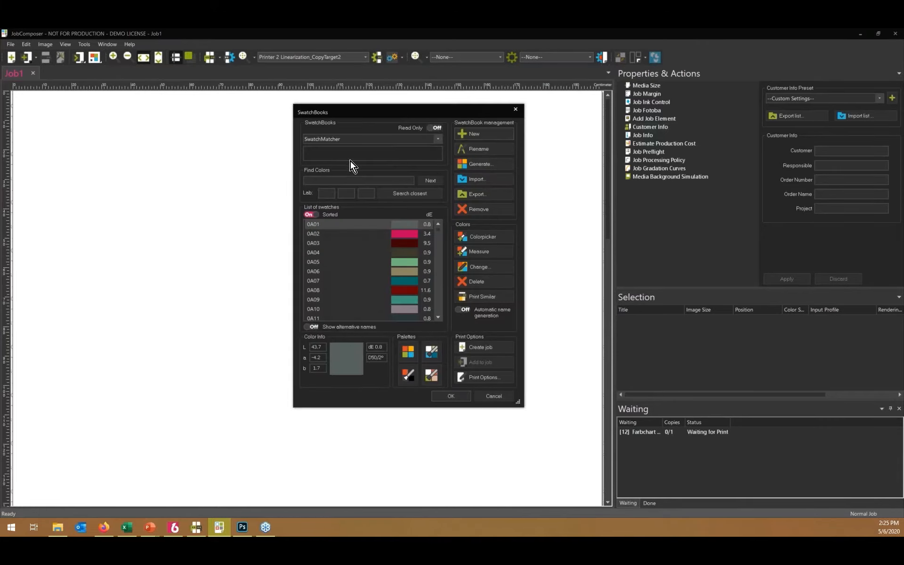
click(353, 139)
click(370, 176)
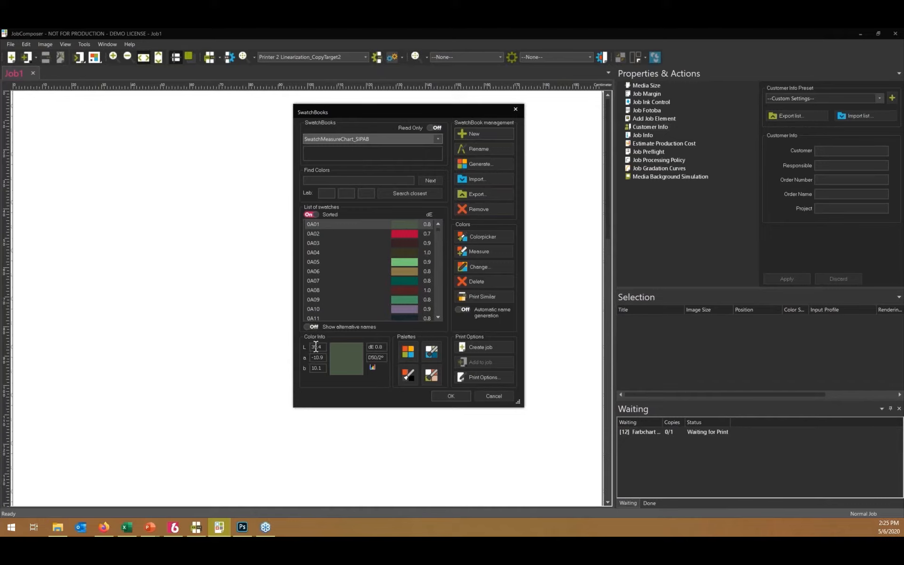
click(375, 138)
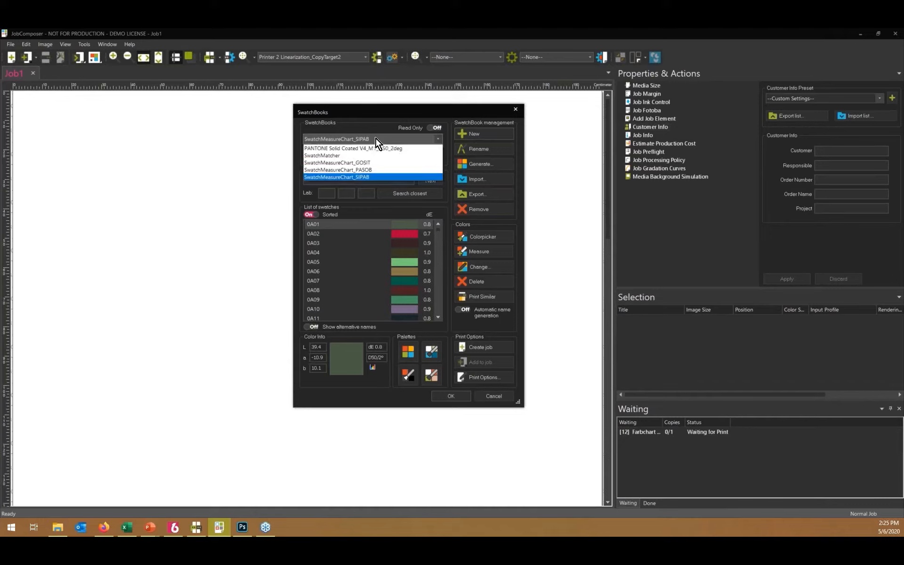
click(340, 156)
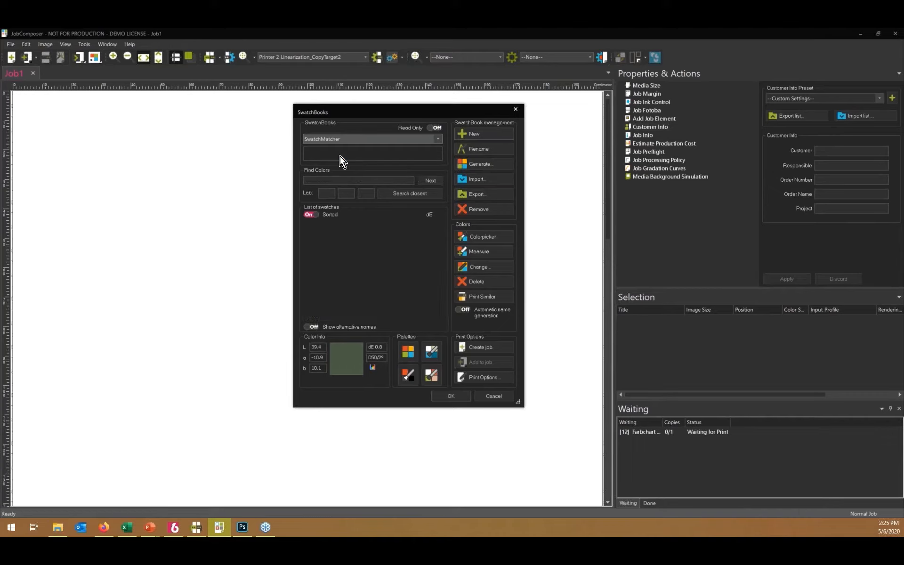
drag(321, 347, 305, 348)
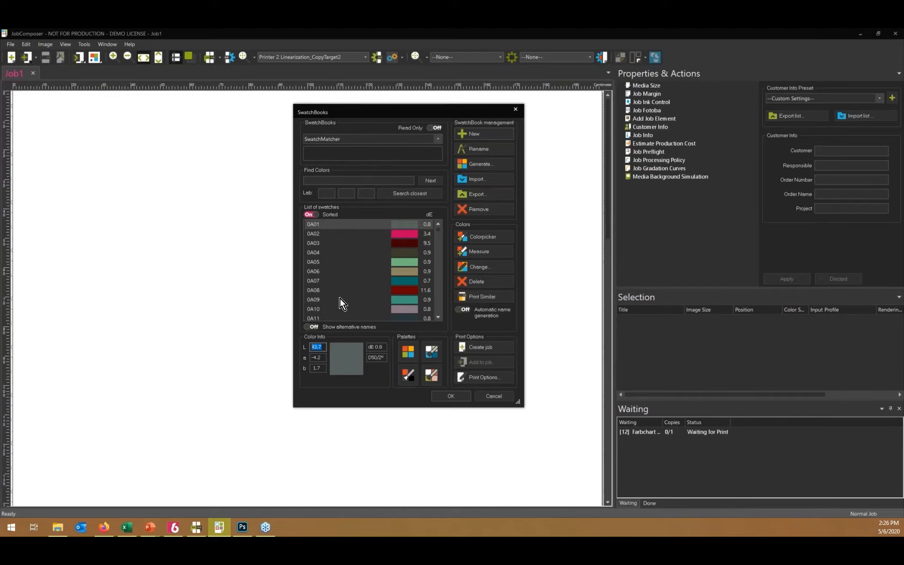
click(339, 141)
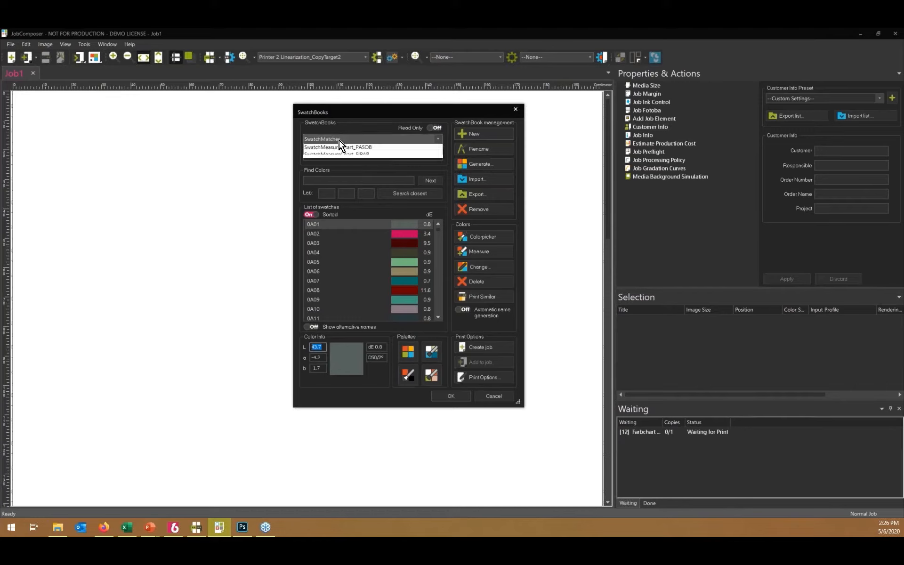
click(364, 178)
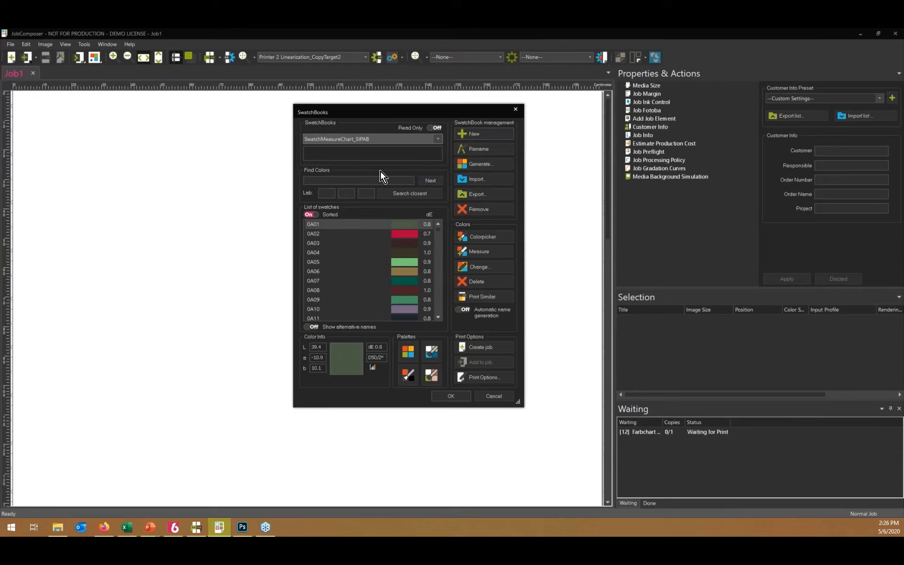
click(516, 110)
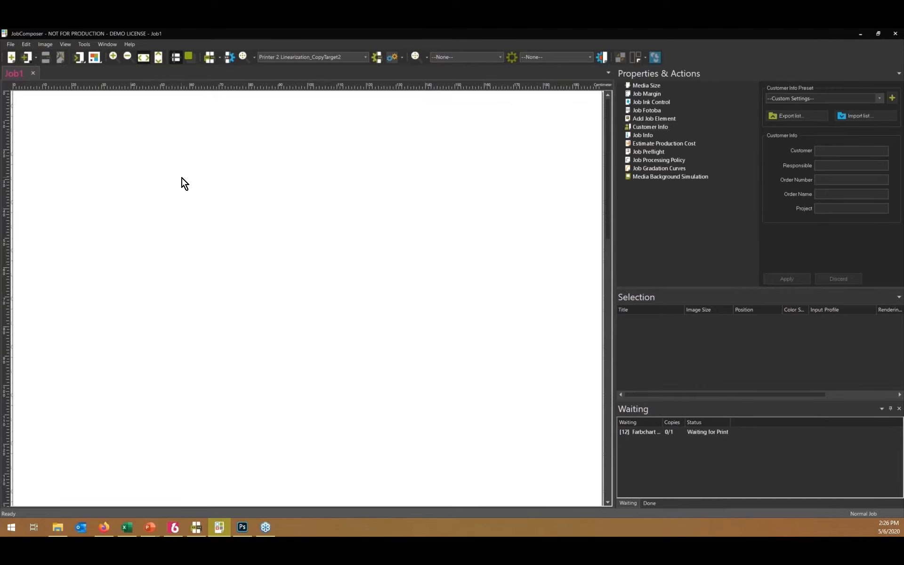
Import Farbchart 100dpi.jpg into the job, toggle to the color preview workspace and show the image's Color Management settings
right_click(165, 118)
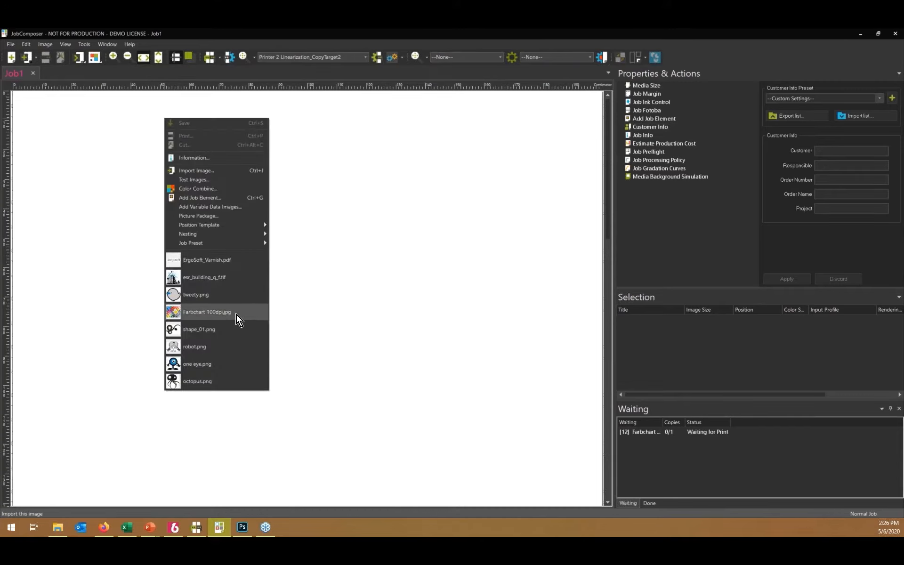
click(236, 314)
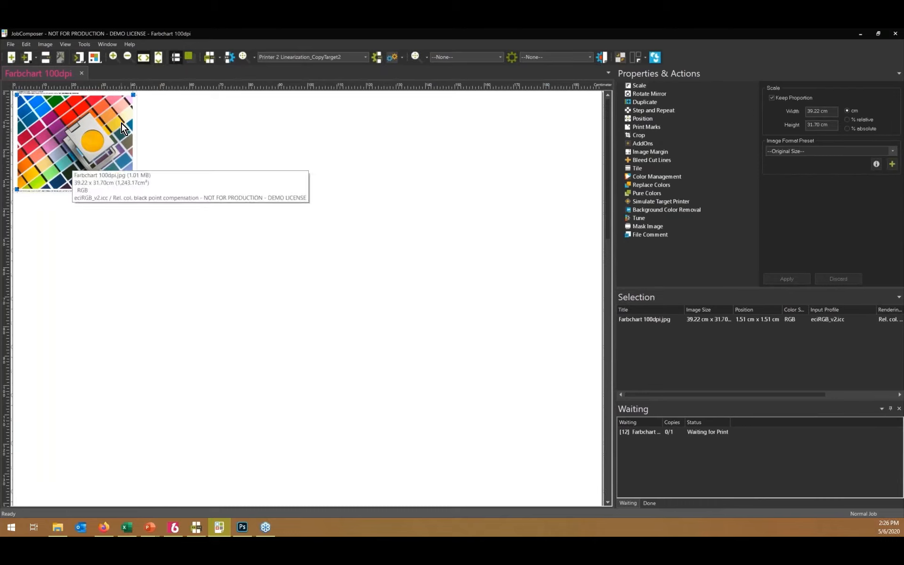
mouse_move(81, 123)
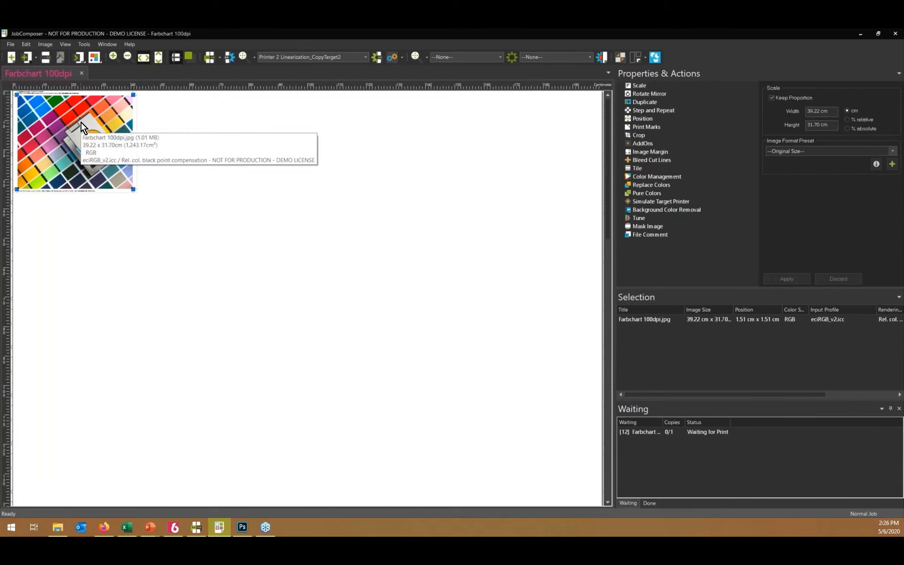
double_click(81, 123)
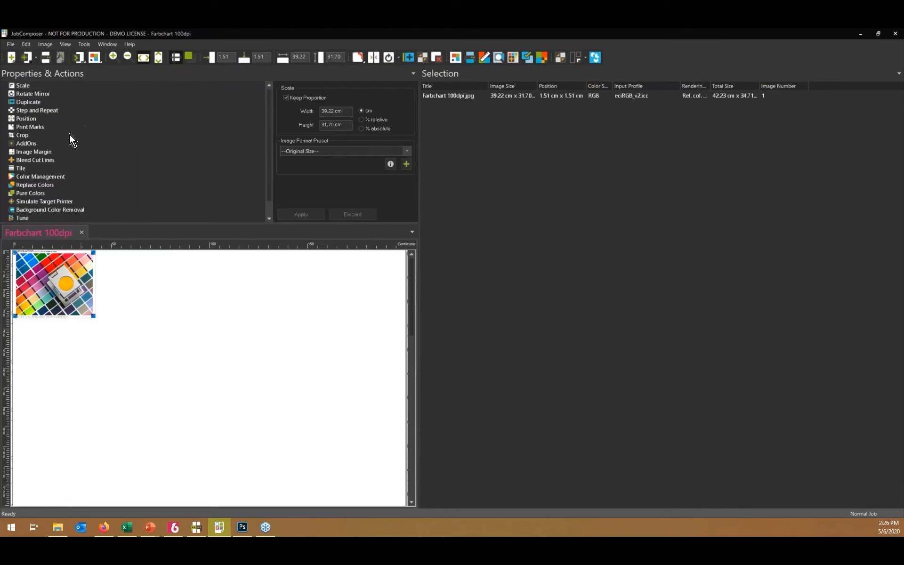
click(56, 178)
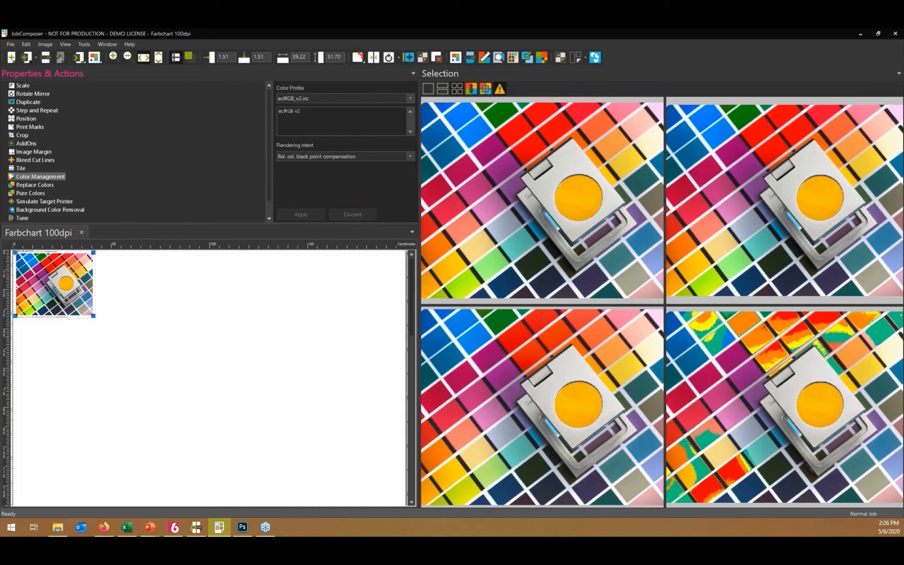
Compare the single-color out-of-gamut warning with the multicolor gamut map in the image preview, restoring the multicolor map
key(alt+Tab)
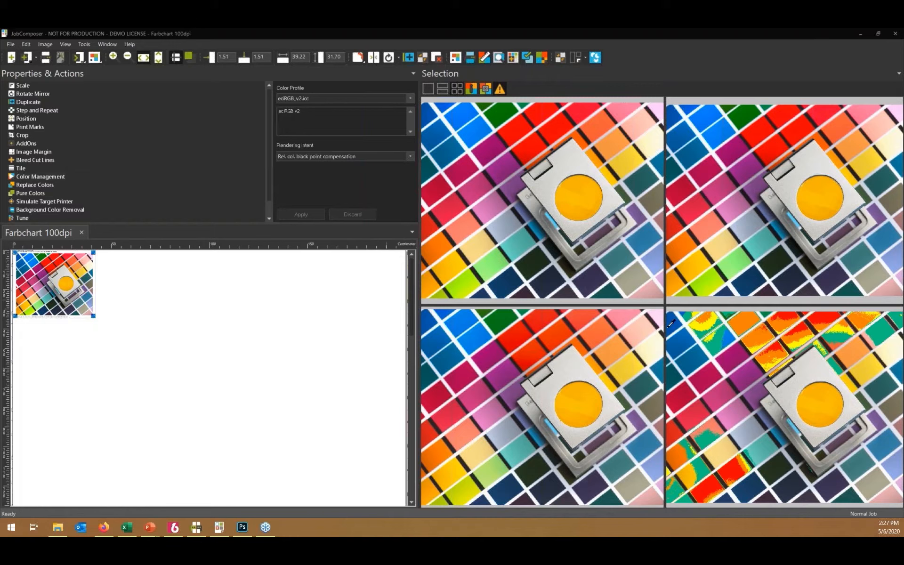
click(500, 93)
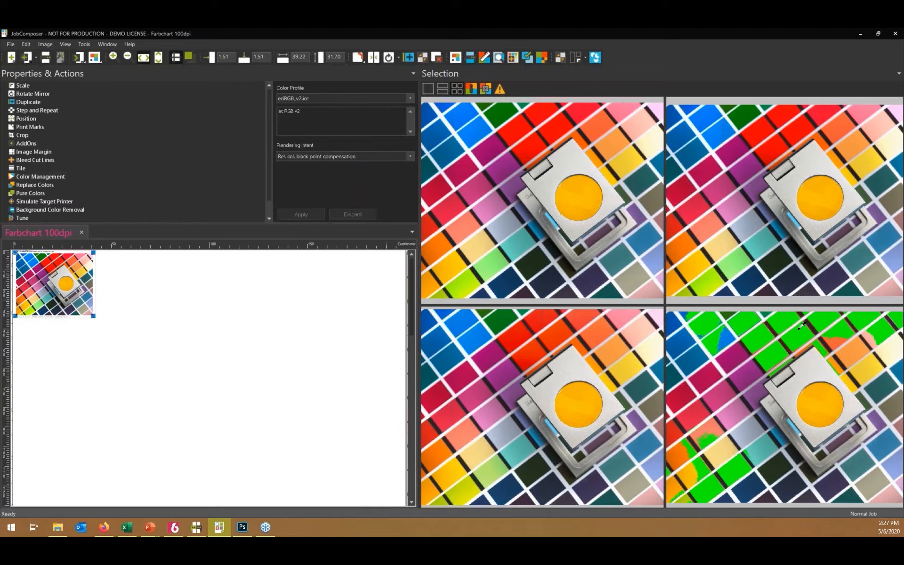
click(501, 92)
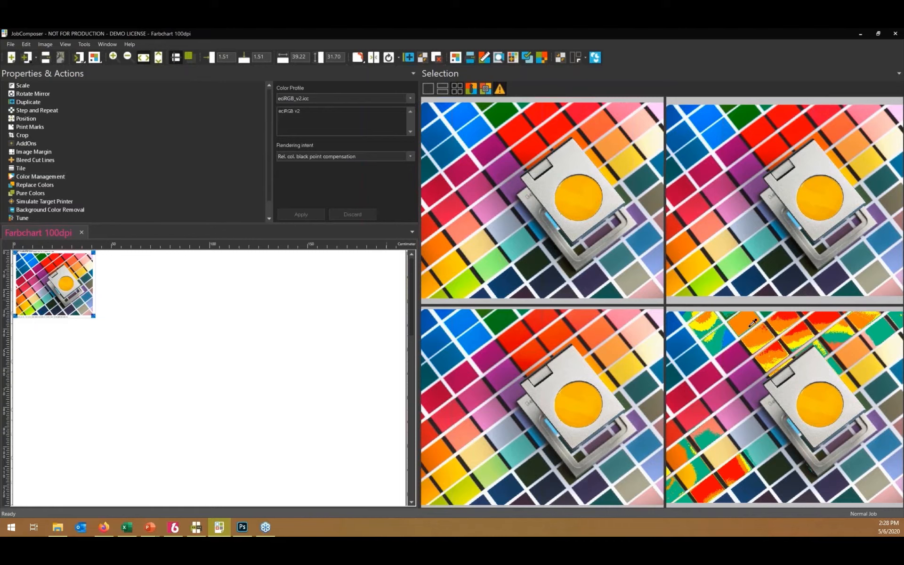
Open the User Preferences in the Application Defaults and expand the Out Of Gamut Map Thresholds
click(86, 45)
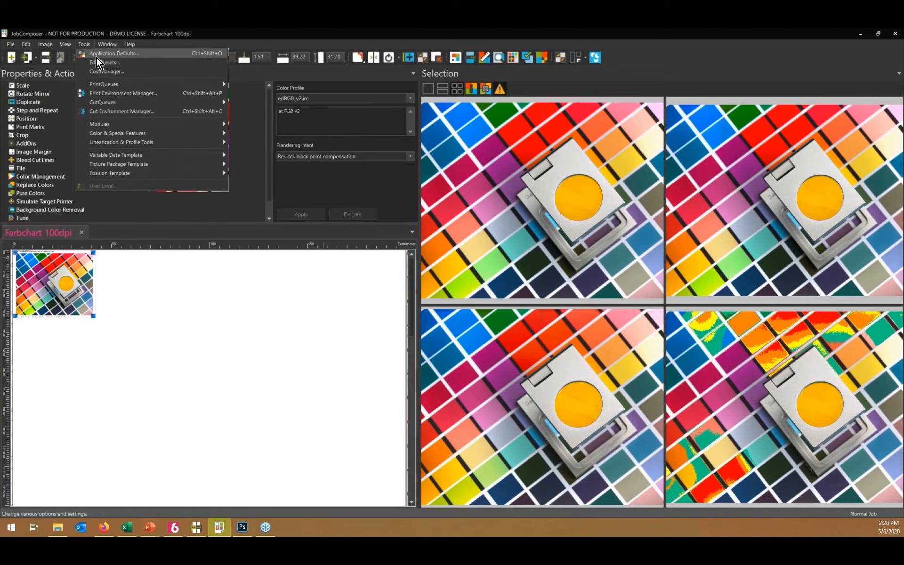
click(97, 57)
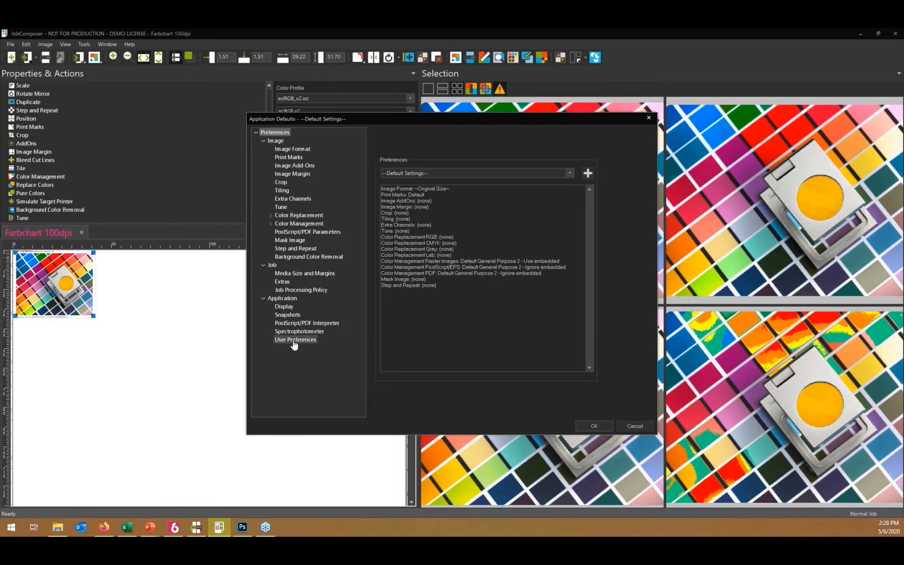
click(295, 340)
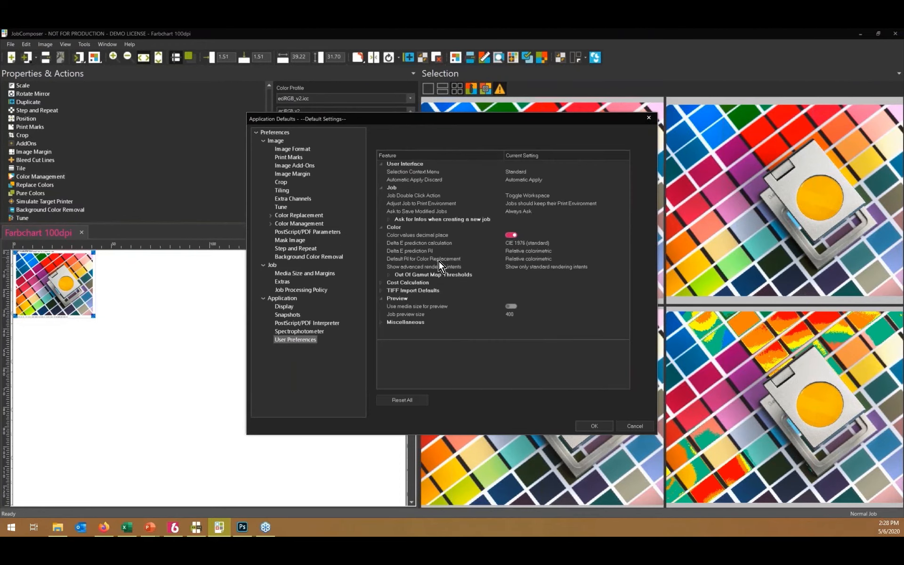
double_click(395, 276)
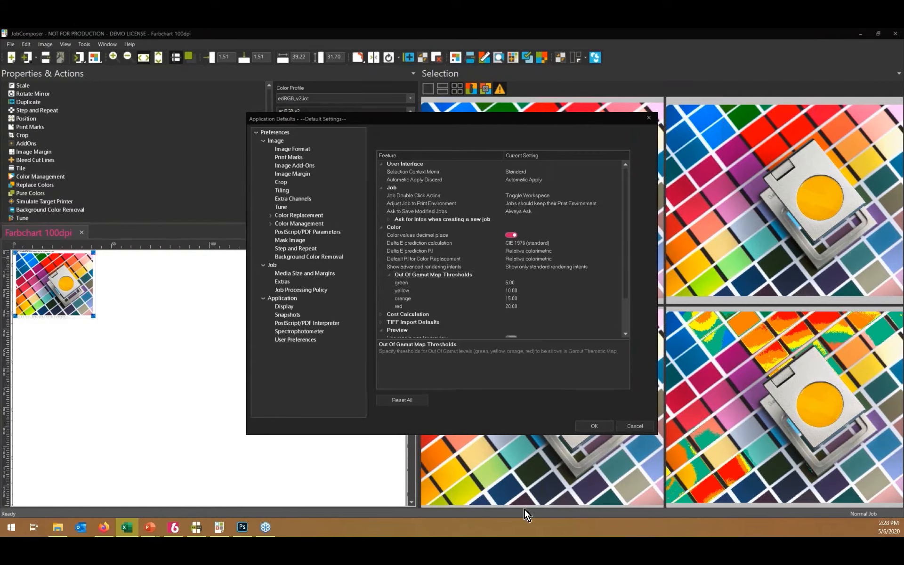
Cancel the Application Defaults, toggle back to the job workspace and show the Printer 1 PrintQueue maximized
click(634, 426)
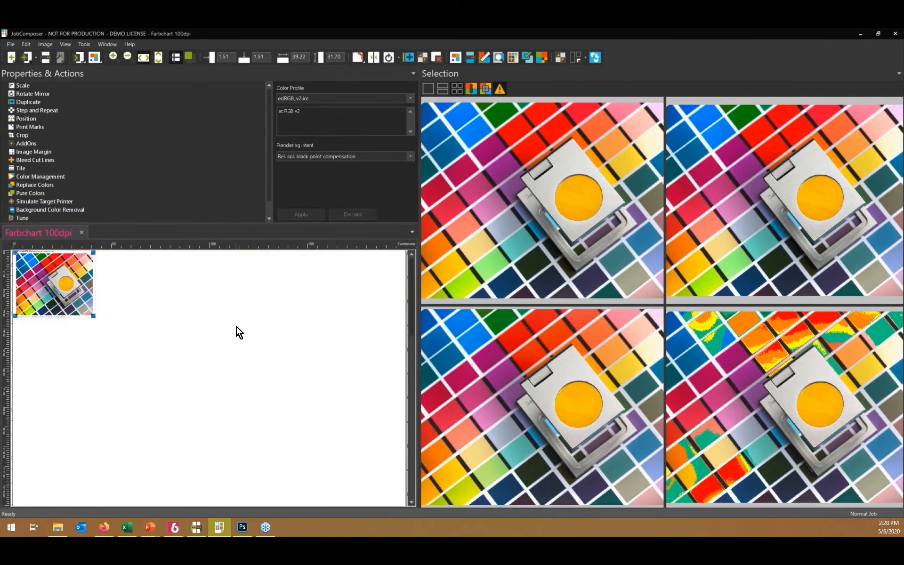
click(237, 327)
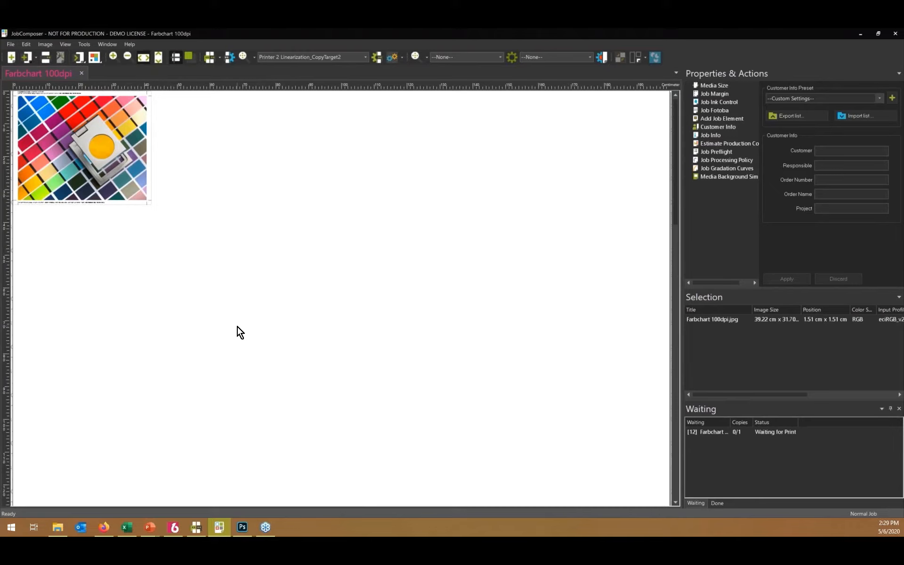
click(191, 534)
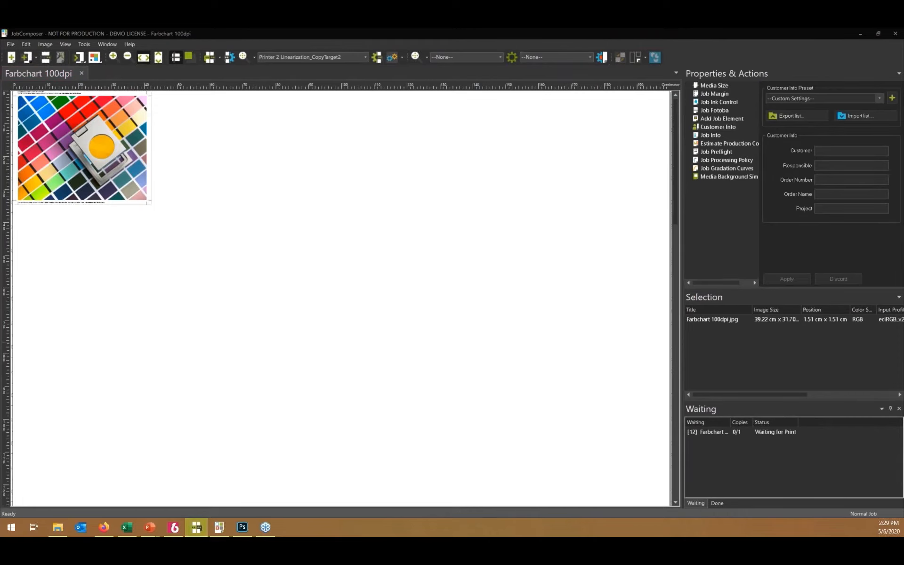
drag(129, 139, 403, 151)
double_click(404, 151)
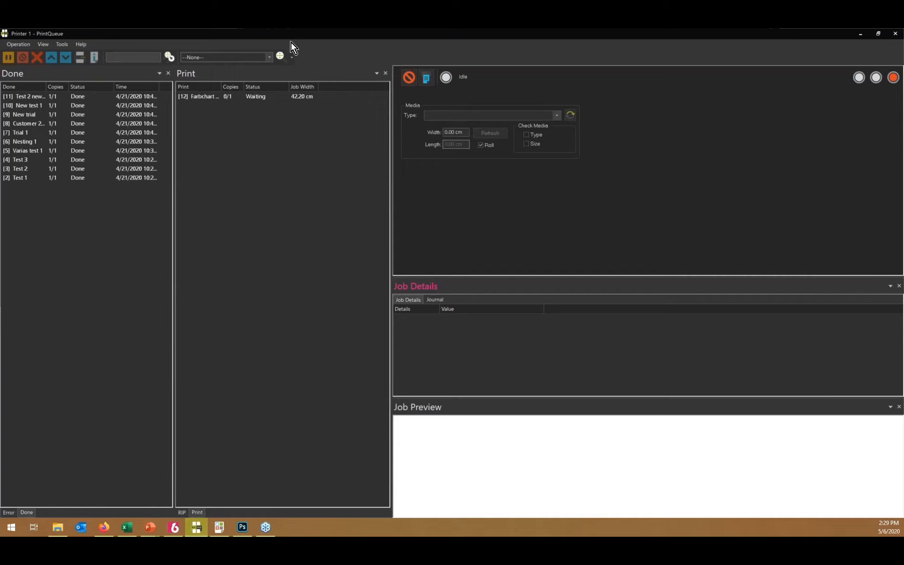
Filter the Printer 1 jobs by Media 2, switch the filter to Media 1 and select the Test 1 job
click(254, 55)
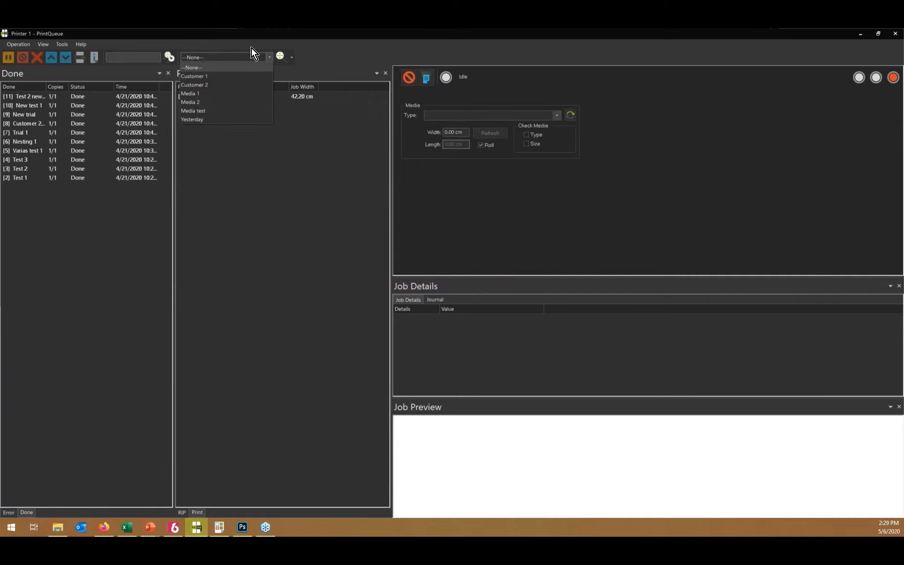
click(247, 48)
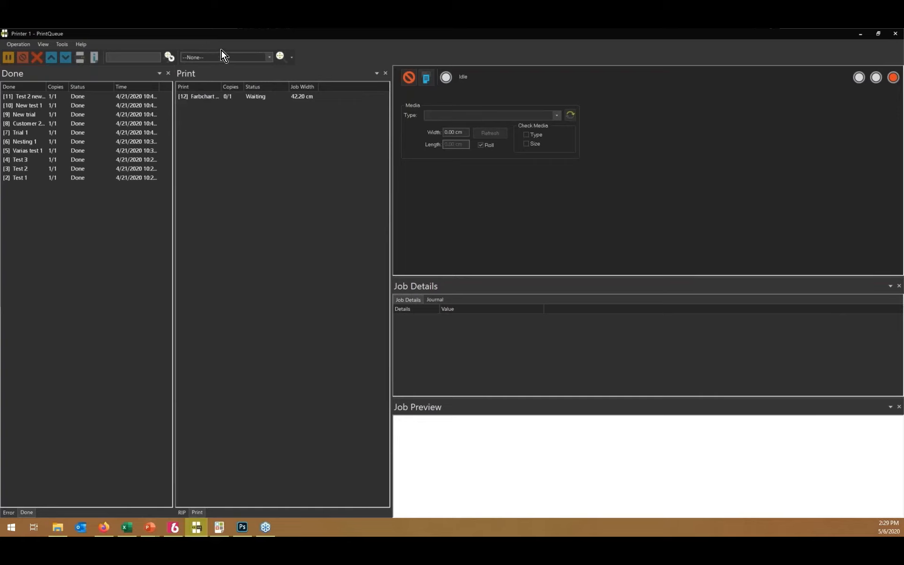
click(244, 59)
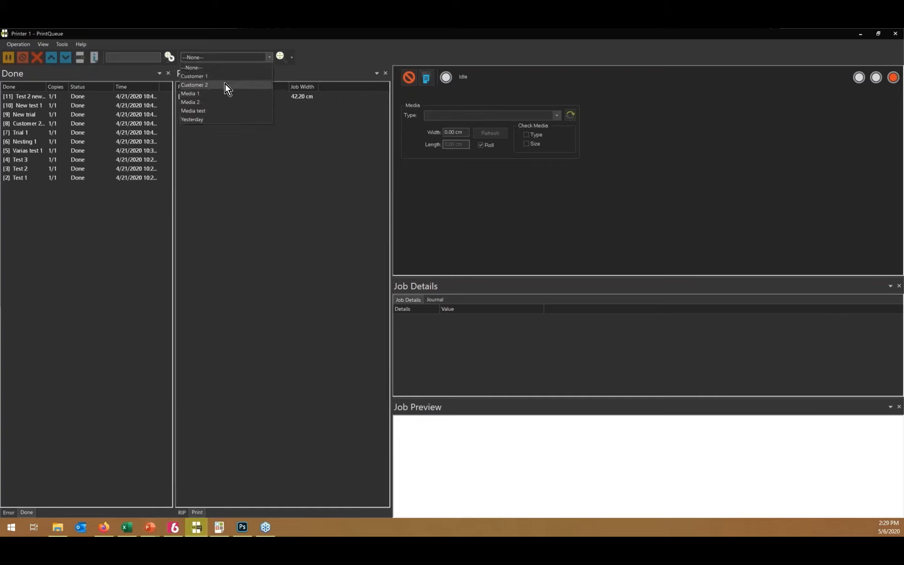
click(204, 102)
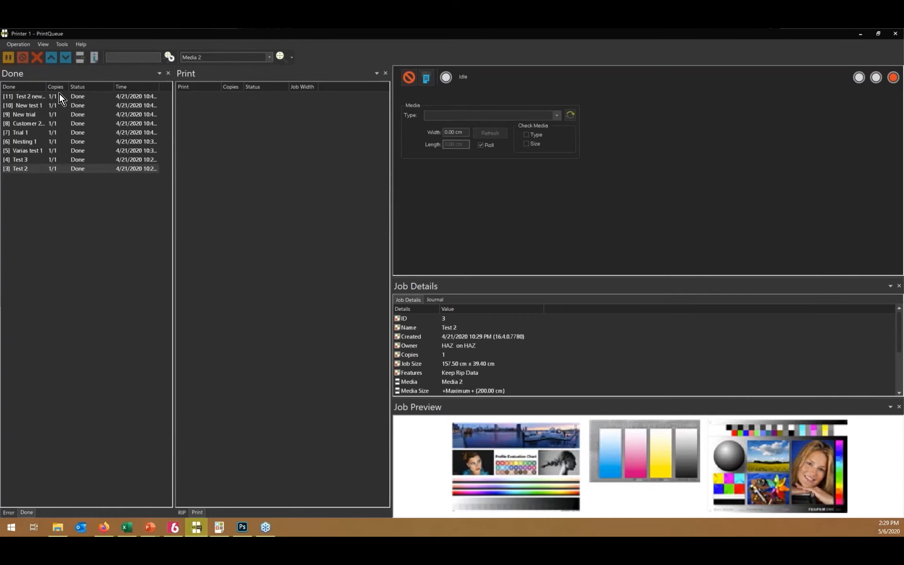
click(200, 57)
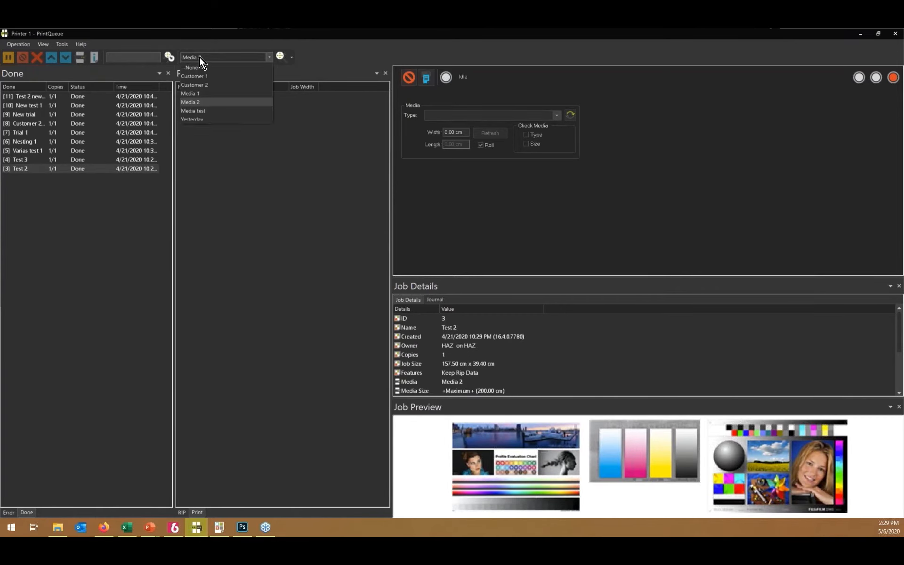
click(210, 94)
click(126, 95)
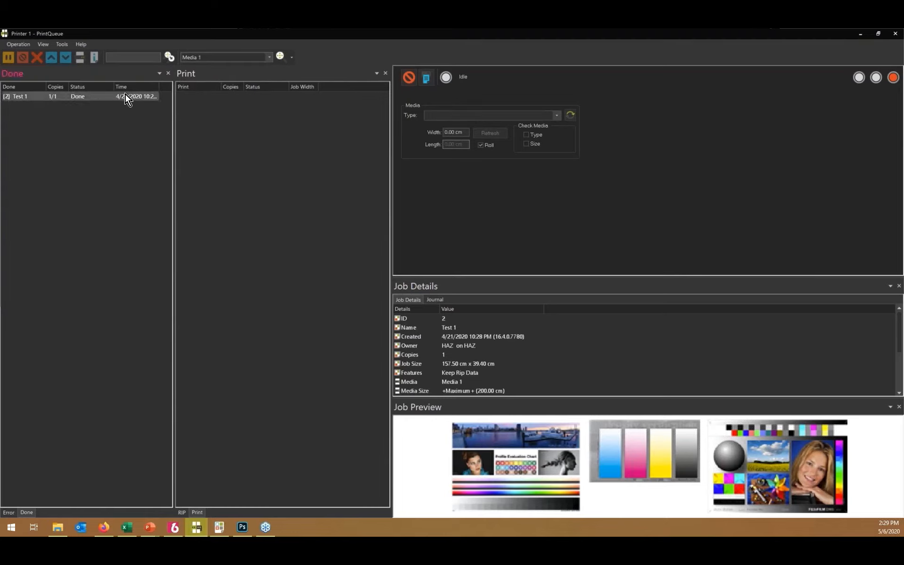
Start a new job filter based on Media 1 and switch off its Select Media criterion
click(251, 56)
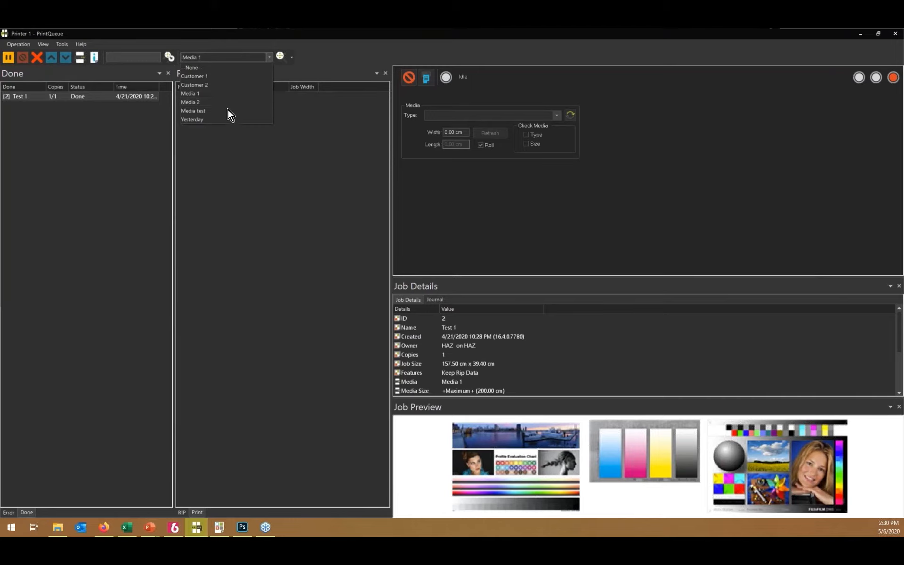
click(298, 54)
click(290, 58)
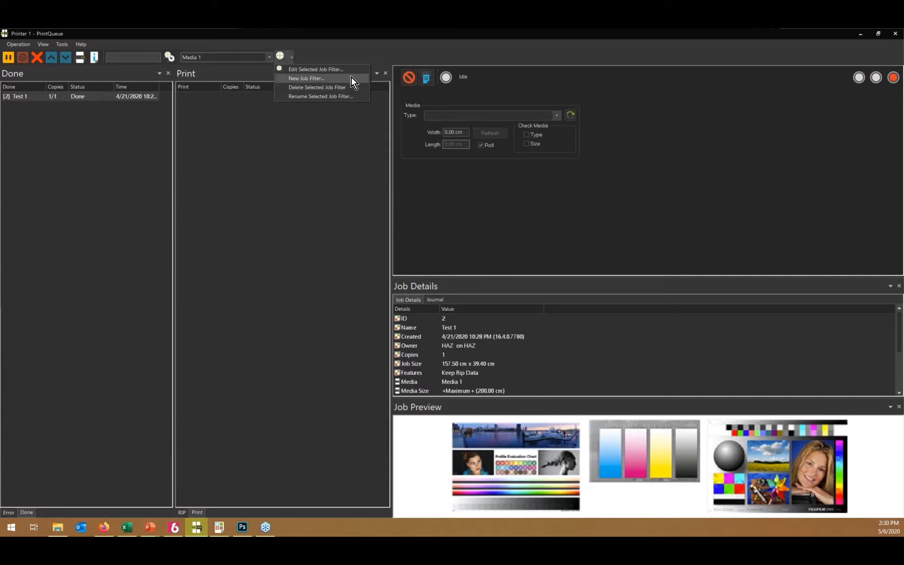
click(351, 78)
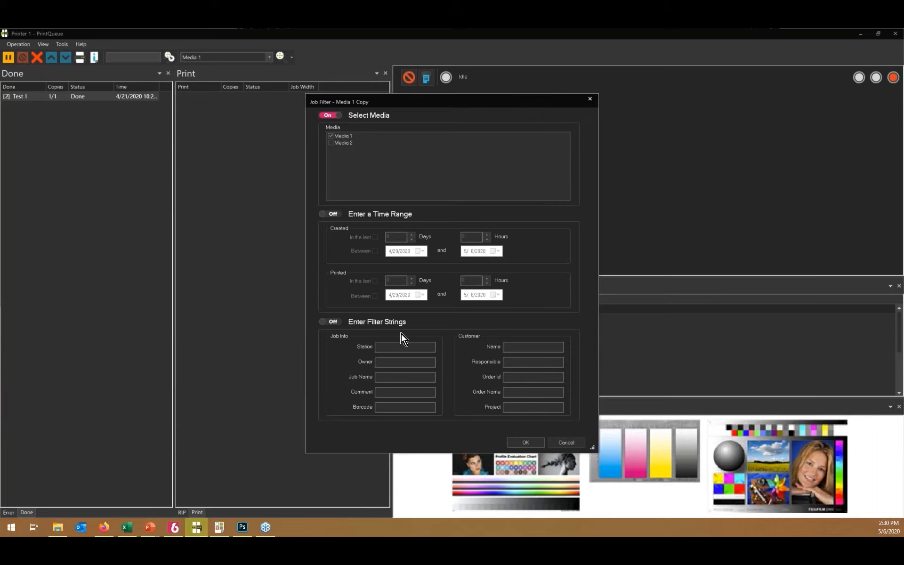
click(334, 119)
click(334, 119)
click(334, 119)
Try a time range for jobs printed in the last 8 hours, and switch the time range off again
click(329, 214)
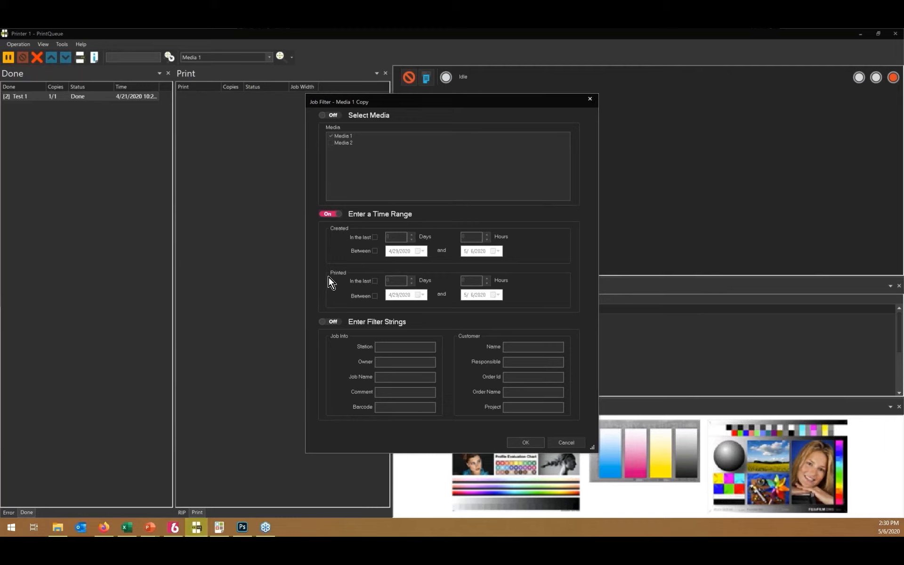
click(375, 281)
double_click(474, 280)
text(8)
click(334, 215)
Check the job info and customer filter strings, switch them off and close the new job filter without saving
click(329, 323)
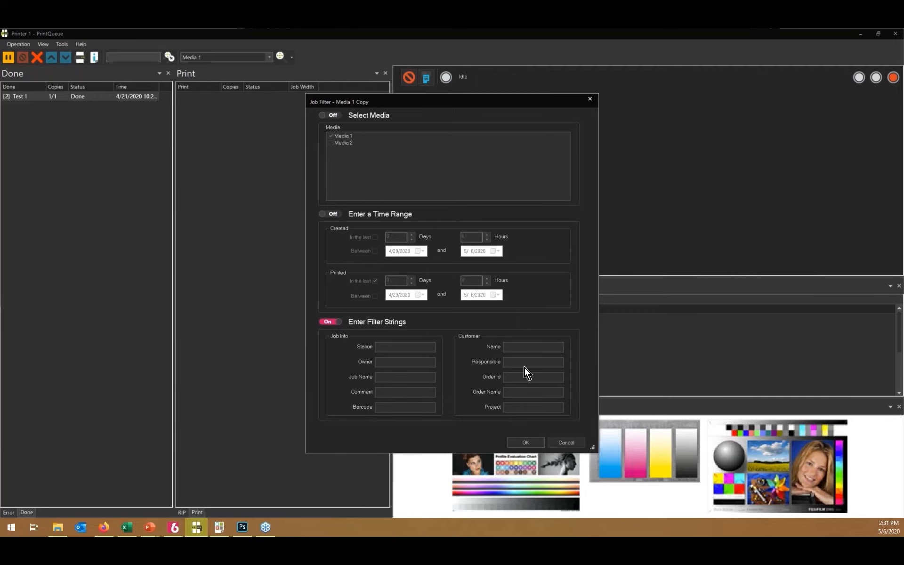
click(332, 322)
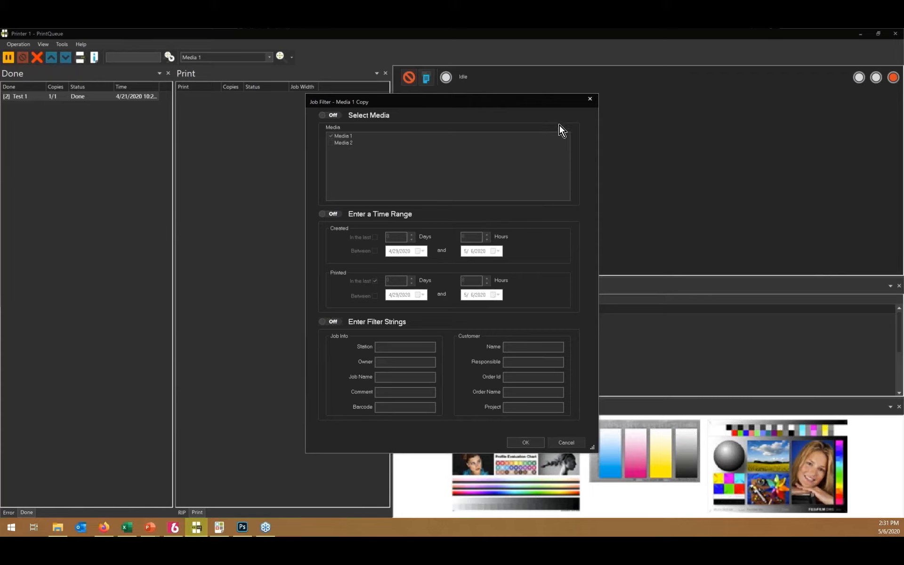
click(589, 98)
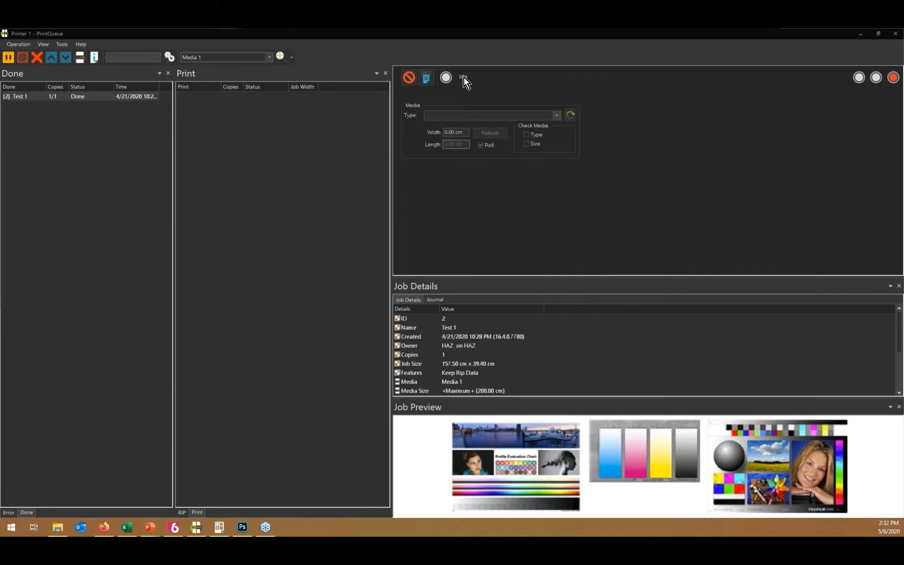
Minimize PrintQueue and JobComposer, and start the HotFolder module from the Ergosoft ControlCenter home page
click(860, 35)
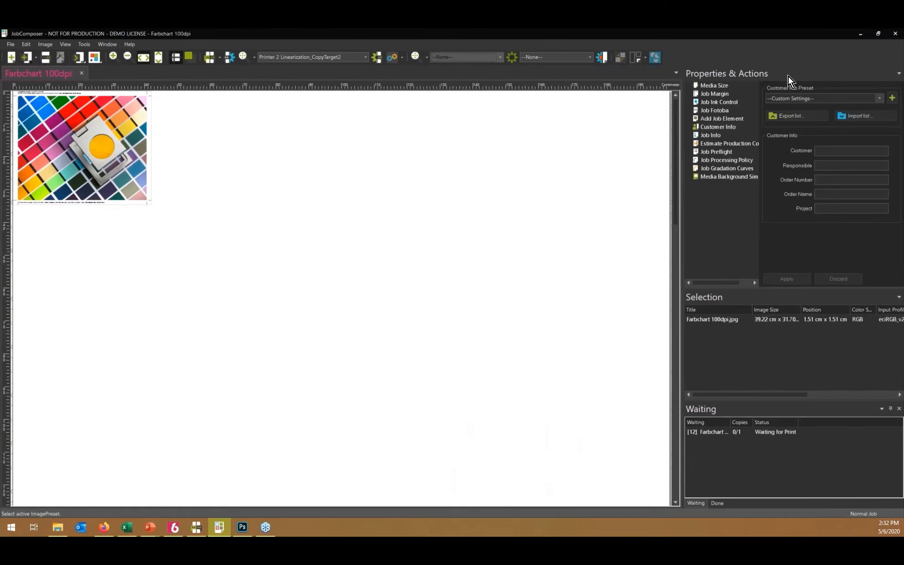
click(862, 34)
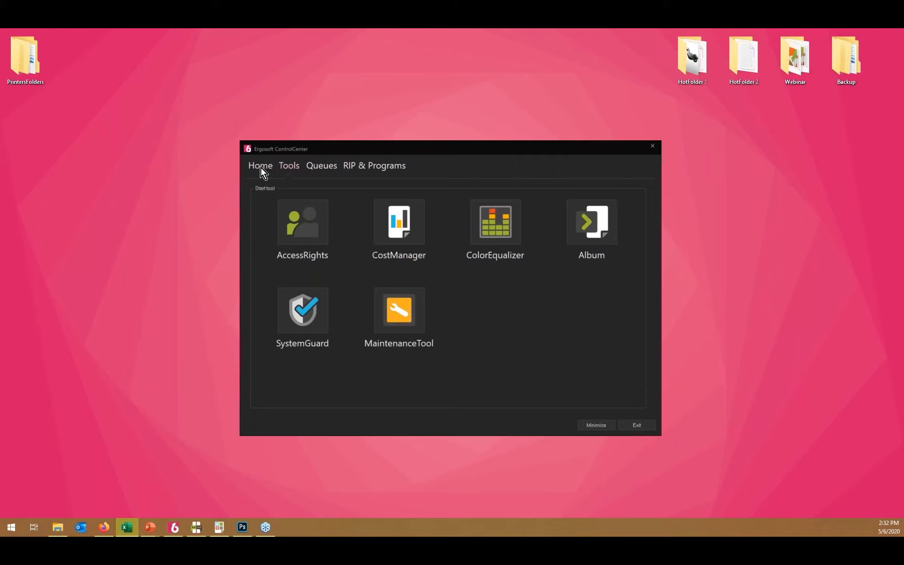
click(261, 166)
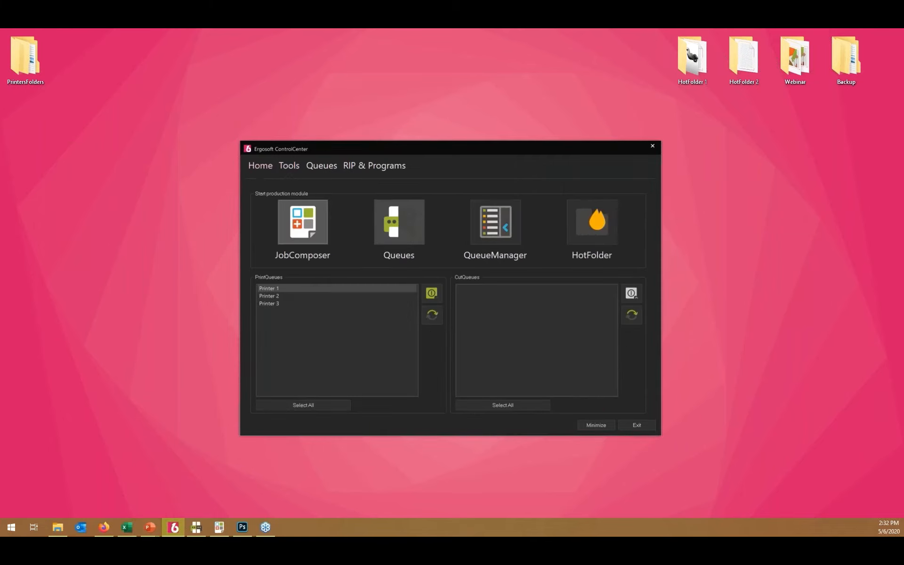
click(597, 225)
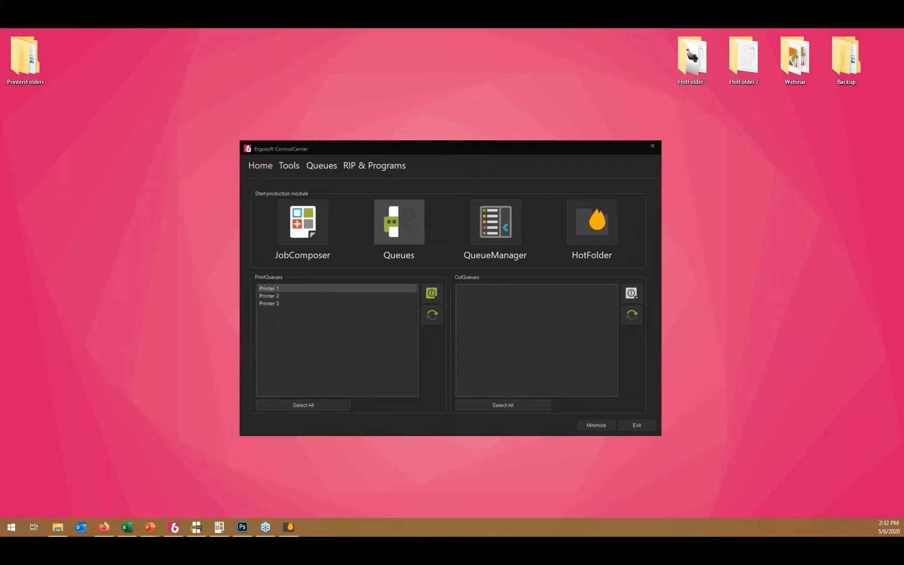
Enlarge the HotFolder window and place the HotFolder 2 and HotFolder 1 windows apart, one above the other
drag(0, 80, 376, 102)
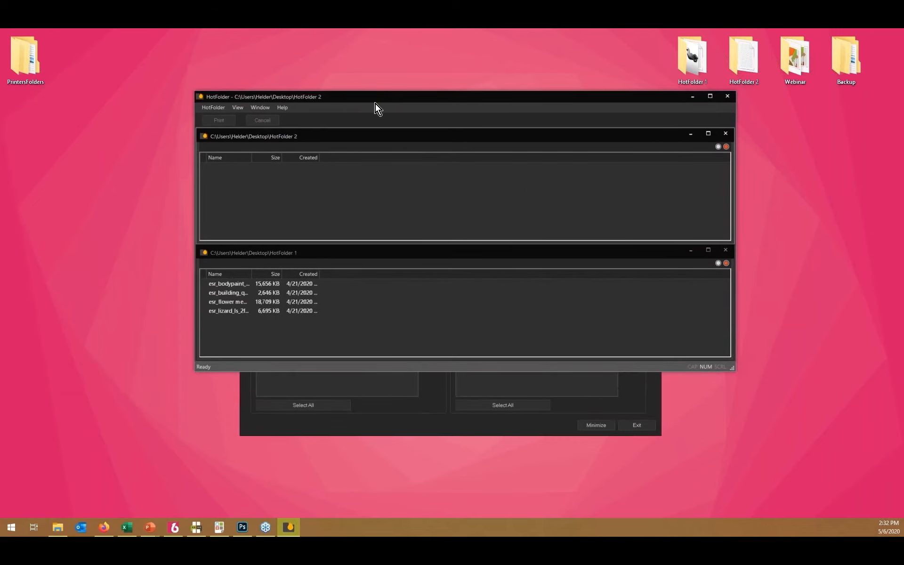
drag(371, 101, 342, 109)
drag(706, 381, 850, 507)
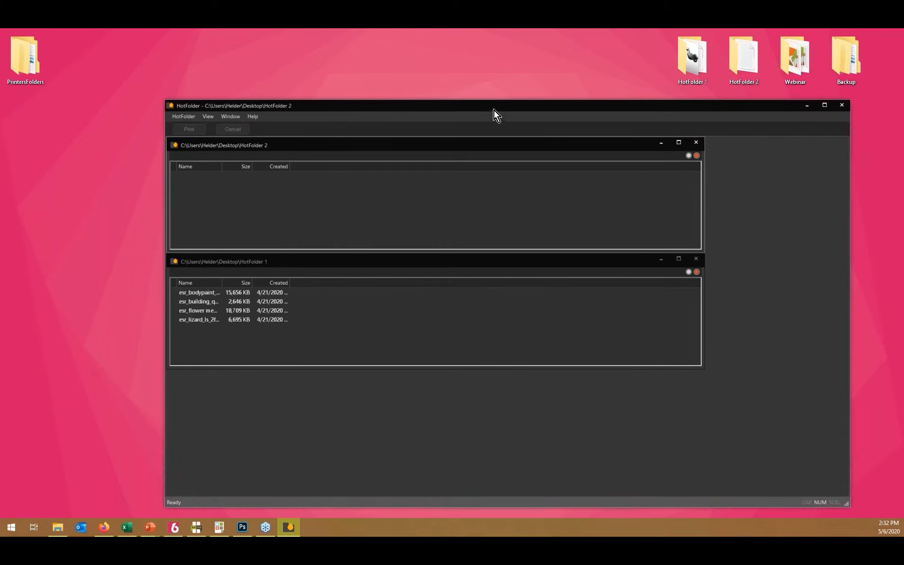
drag(494, 110, 462, 79)
click(287, 231)
drag(277, 231, 295, 302)
drag(354, 116, 378, 134)
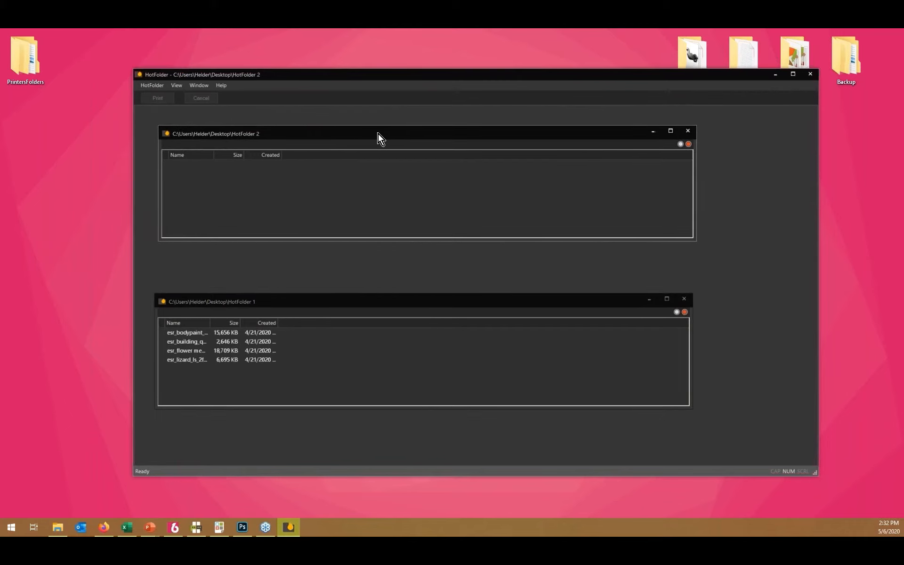
Open the HotFolder 1 setup and review its General, Job, Image Import and Contour Cut settings
click(345, 305)
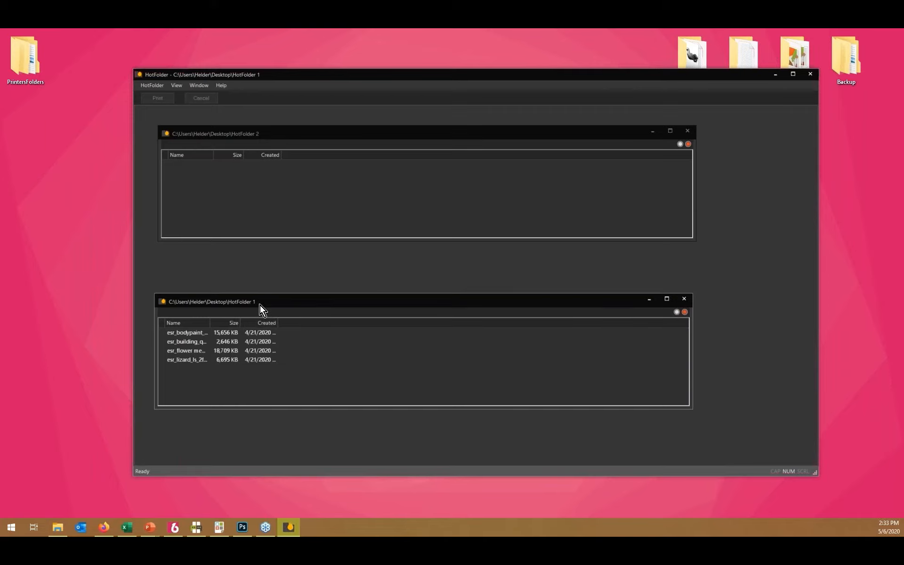
click(145, 87)
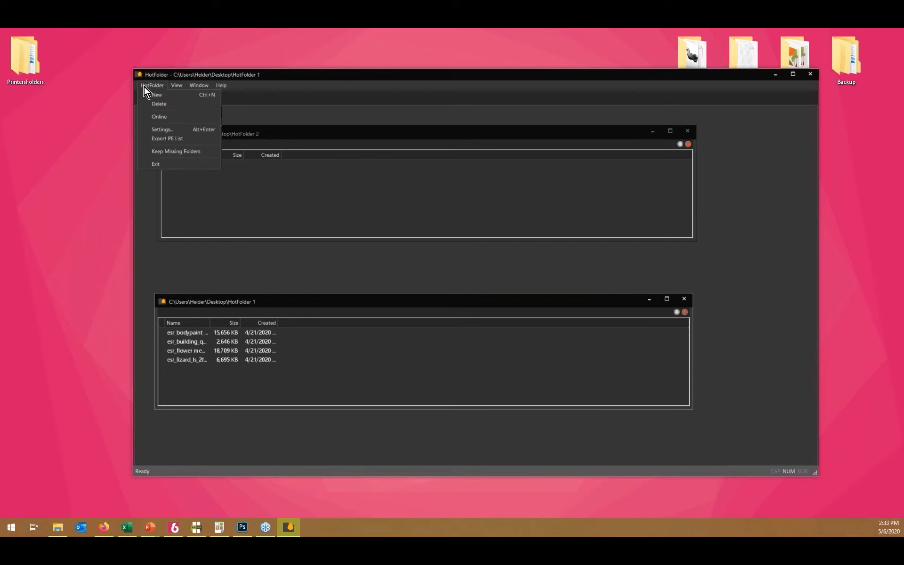
click(174, 129)
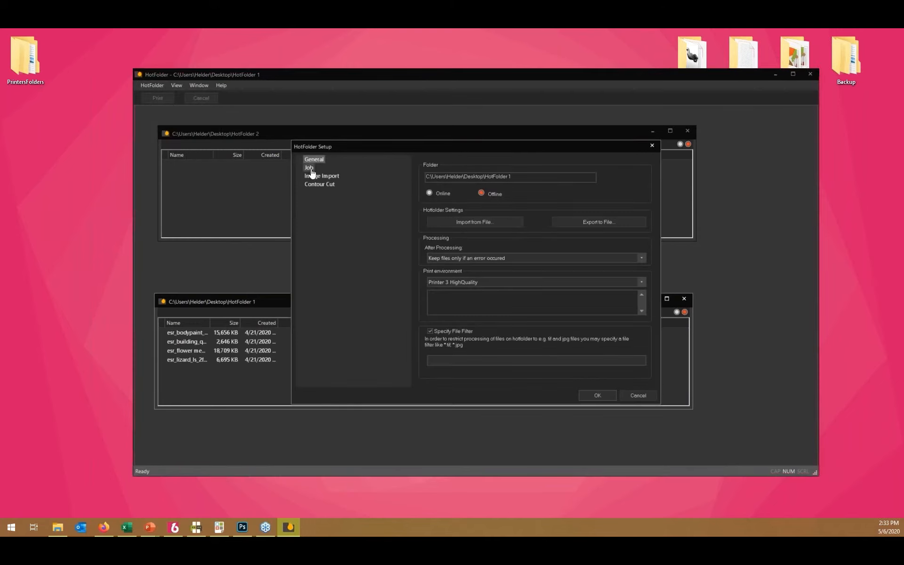
click(310, 168)
click(319, 176)
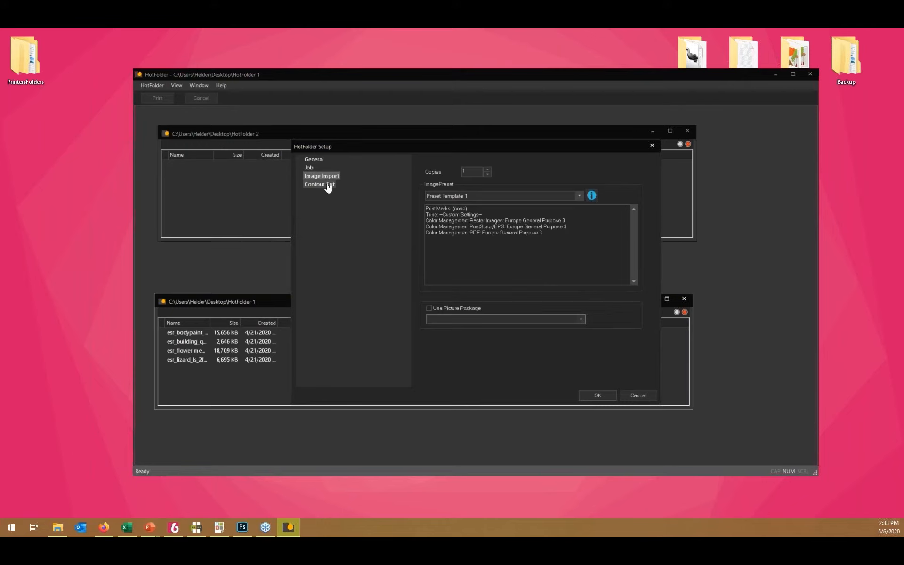
click(328, 185)
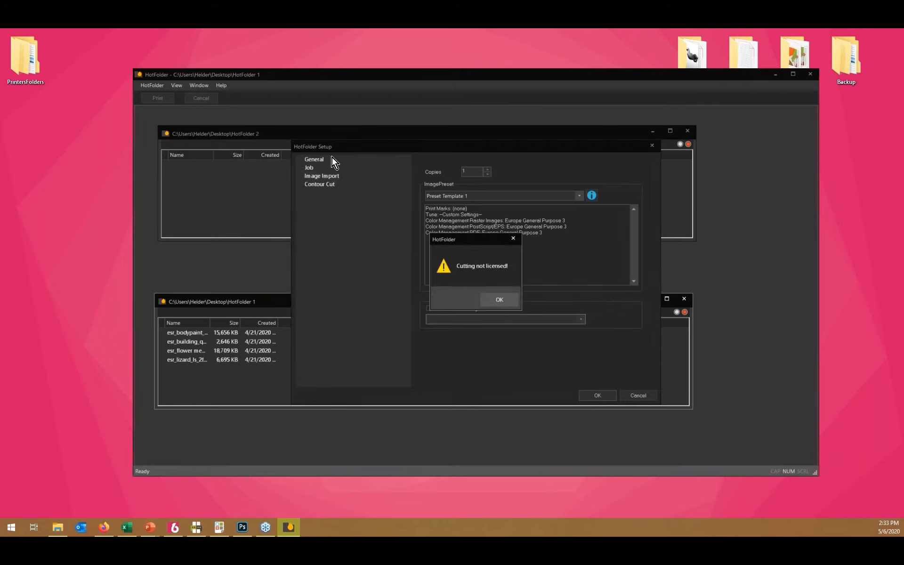
click(507, 304)
click(309, 168)
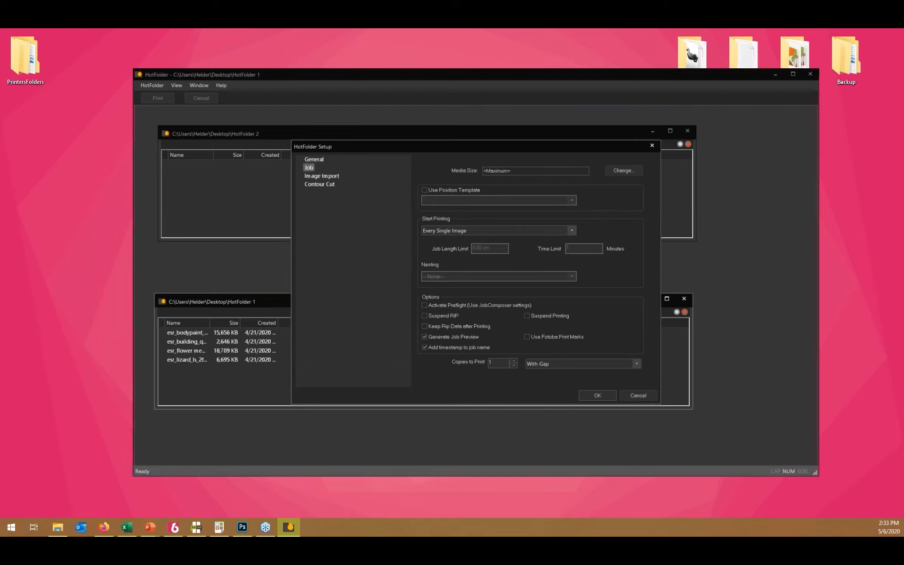
click(319, 160)
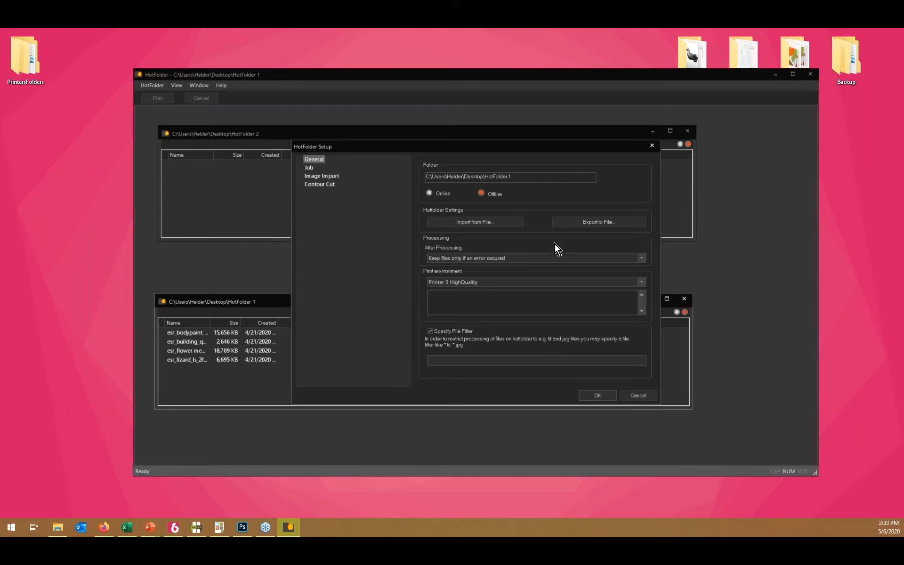
Try exporting the HotFolder 1 settings to an XML file, cancelling the export and closing the HotFolder setup
click(591, 225)
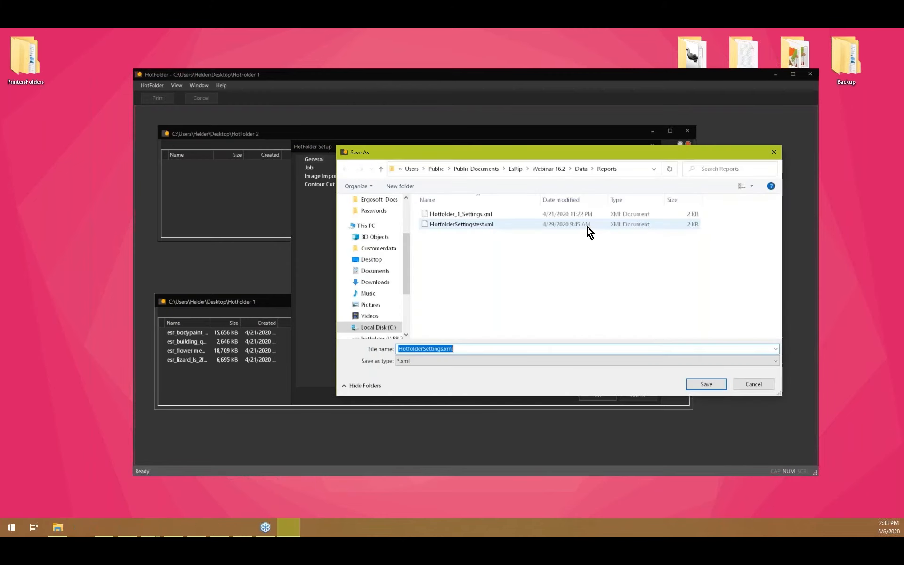
click(774, 154)
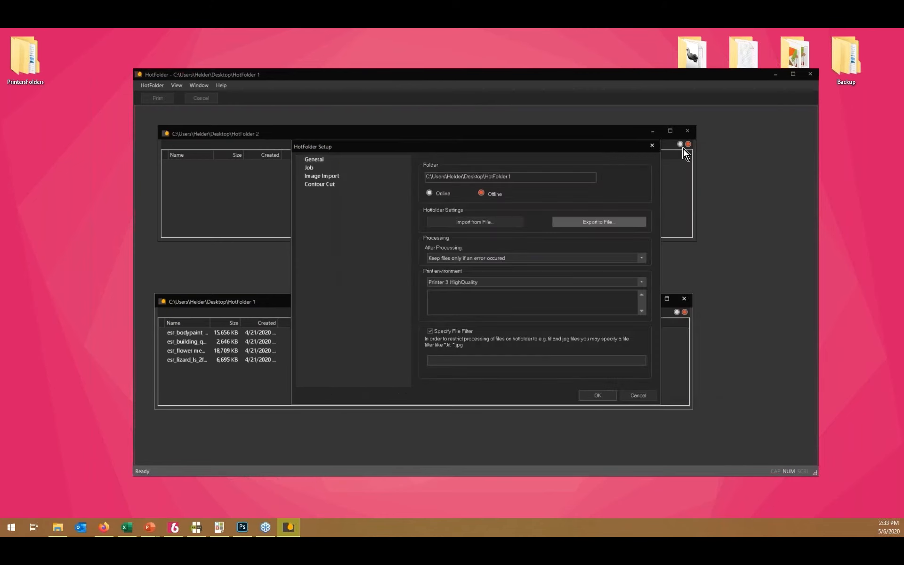
click(650, 148)
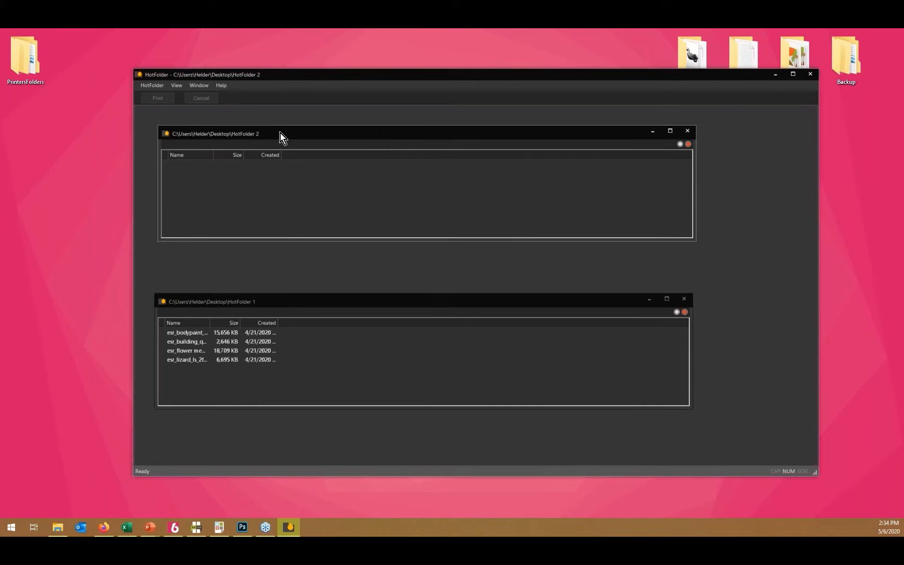
Try importing Hotfolder_1_Settings.xml into HotFolder 2 through its settings, cancelling the file selection and closing the HotFolder setup
click(151, 86)
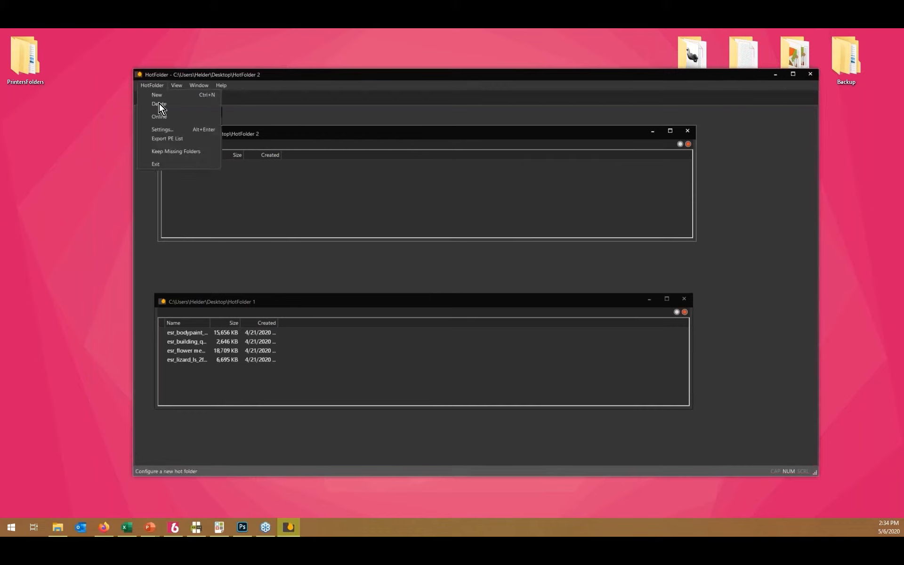
click(161, 129)
click(510, 225)
click(451, 222)
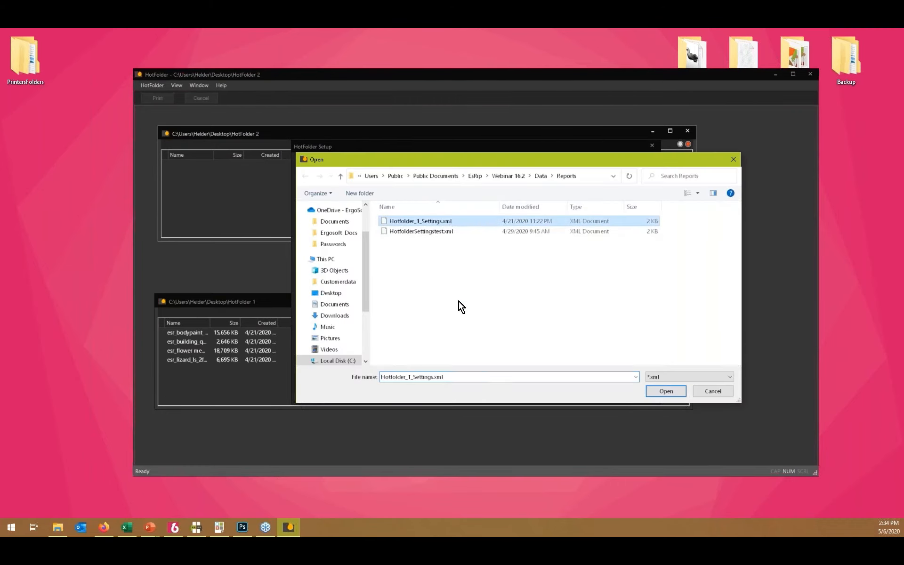
click(737, 164)
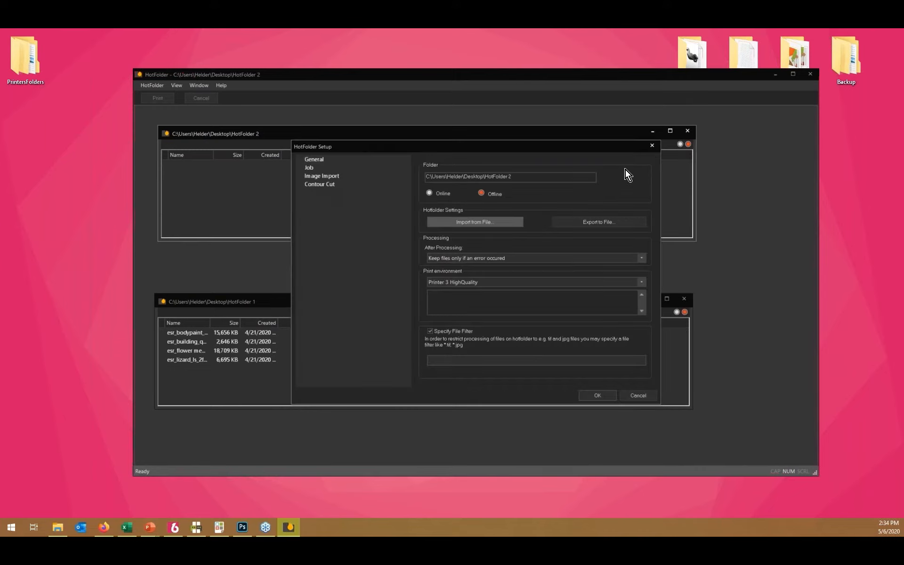
click(654, 150)
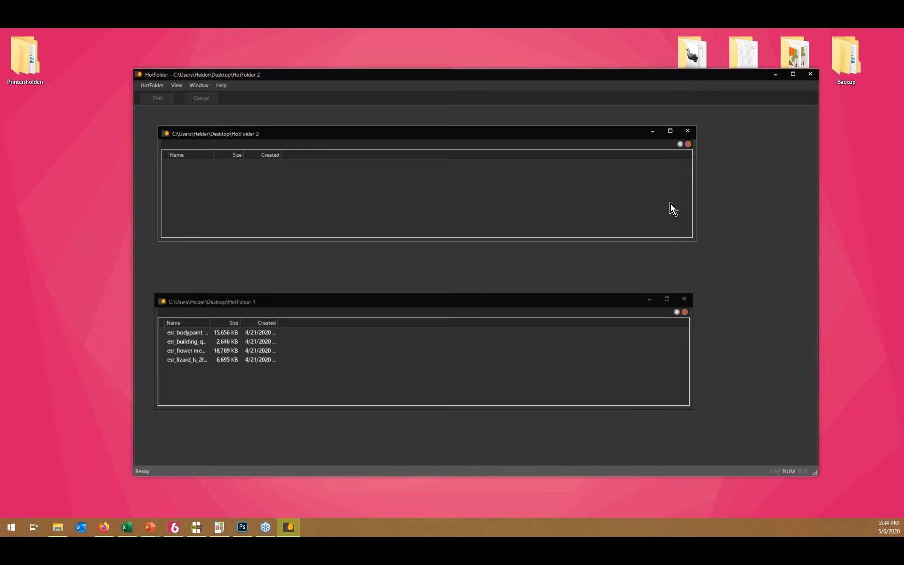
Minimize HotFolder, switch to Firefox with the Ergosoft Doc Portal and sign in with the saved account credentials
click(18, 317)
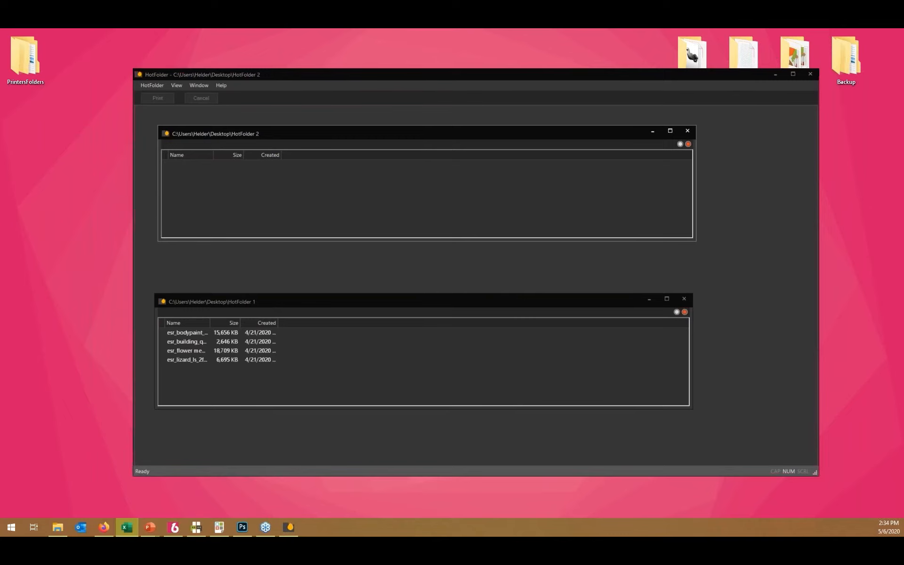
click(775, 74)
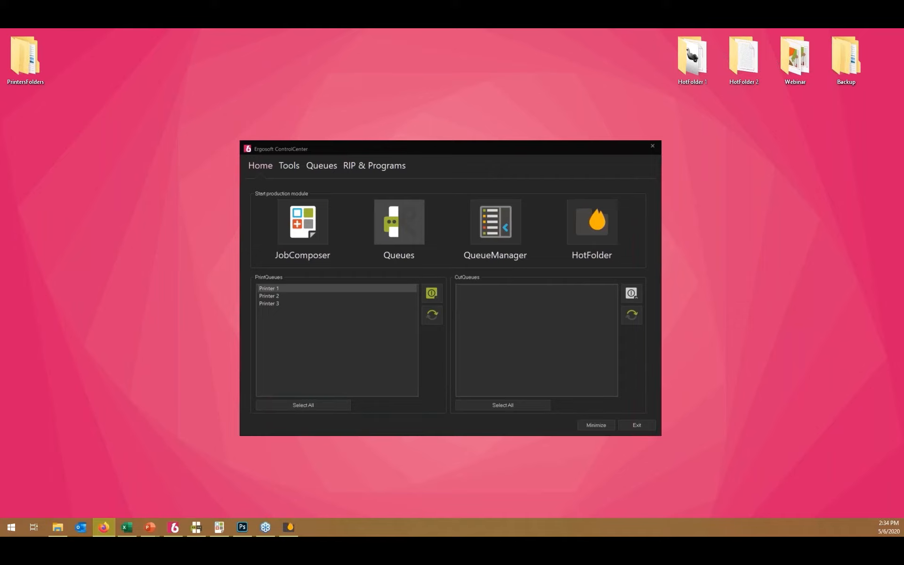
drag(0, 36, 338, 29)
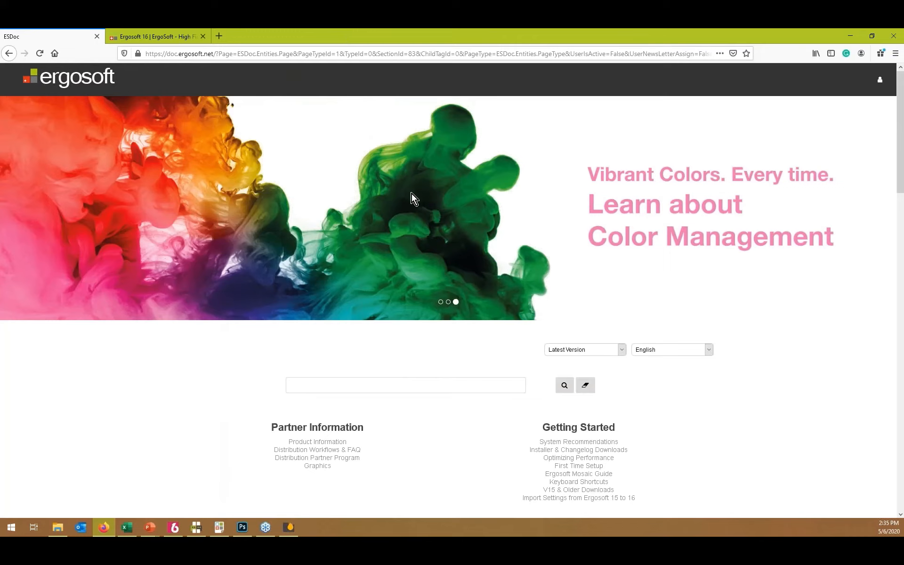
click(880, 81)
click(875, 117)
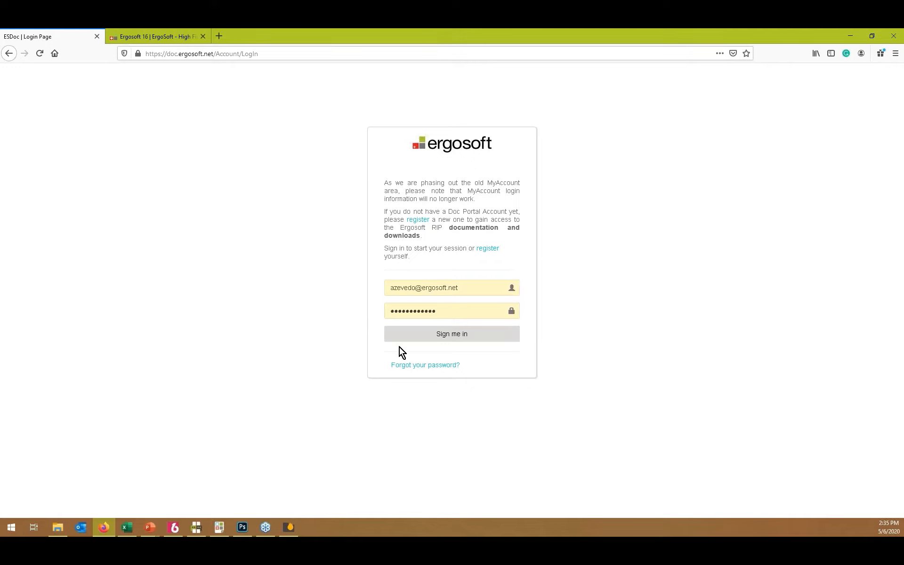
click(484, 337)
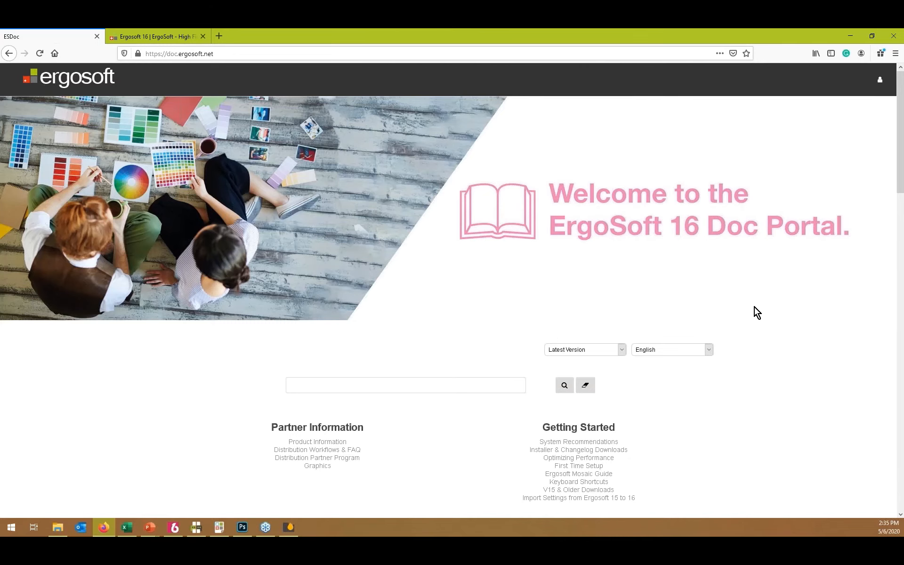
scroll(754, 308, down, 2)
scroll(761, 309, up, 2)
scroll(761, 310, down, 2)
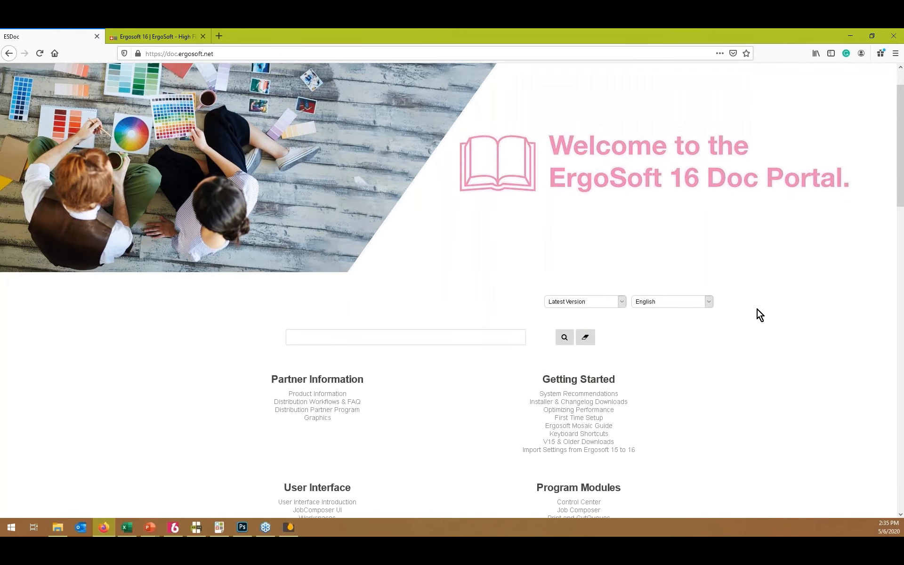
scroll(758, 310, up, 2)
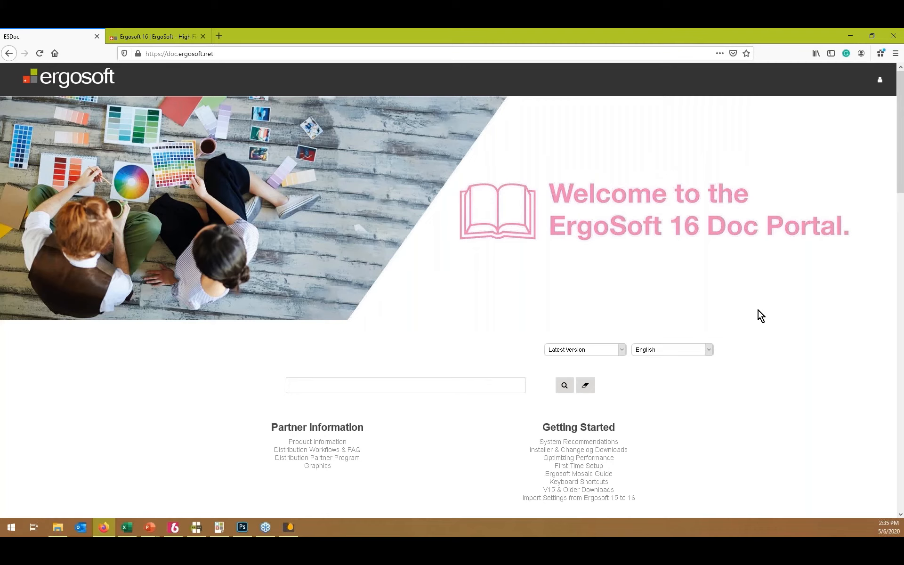
Switch to JobComposer, look at its help options including Documentation, and minimize it to return to the Doc Portal
click(219, 527)
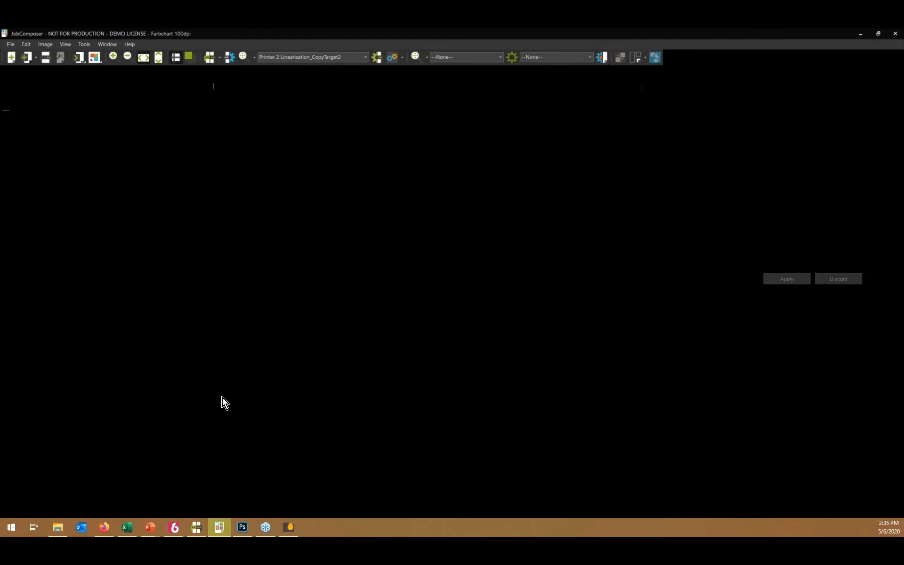
click(130, 44)
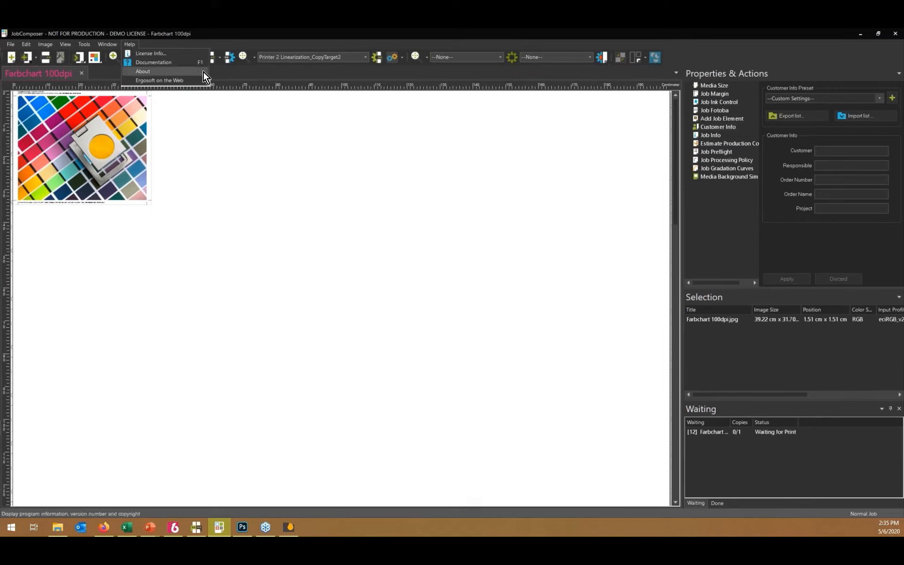
click(860, 35)
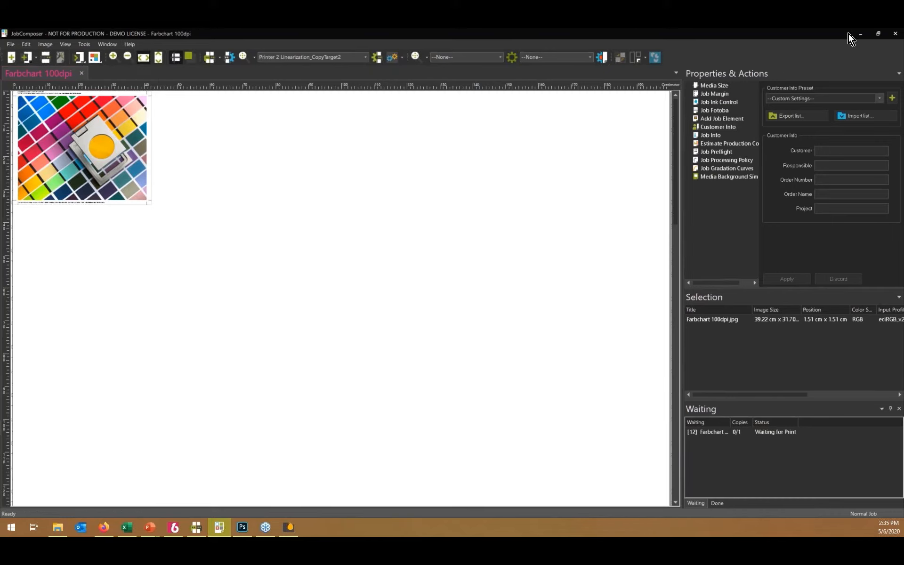
click(861, 34)
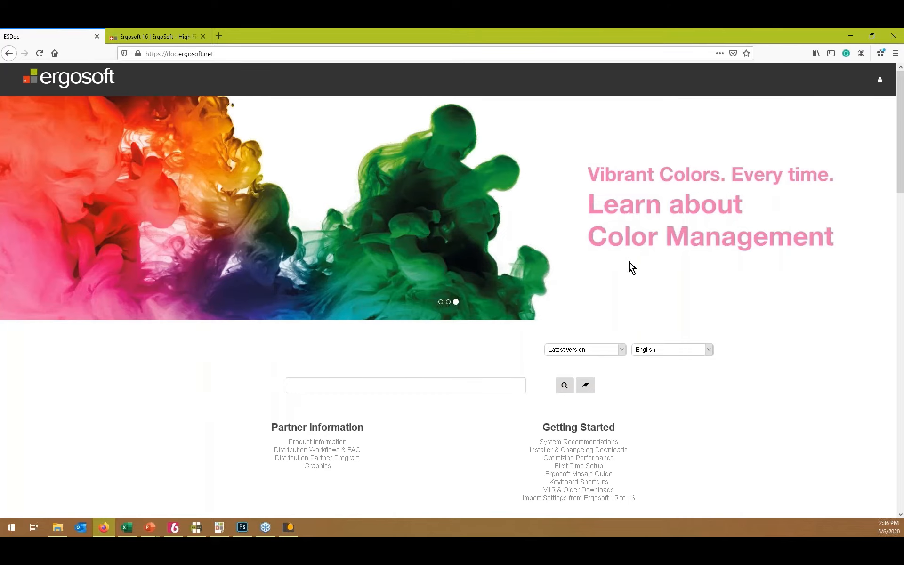
Examine the Doc Portal's topic sections, including Getting Started, Program Modules, Image Editing & Layout and Color Management
scroll(549, 210, down, 2)
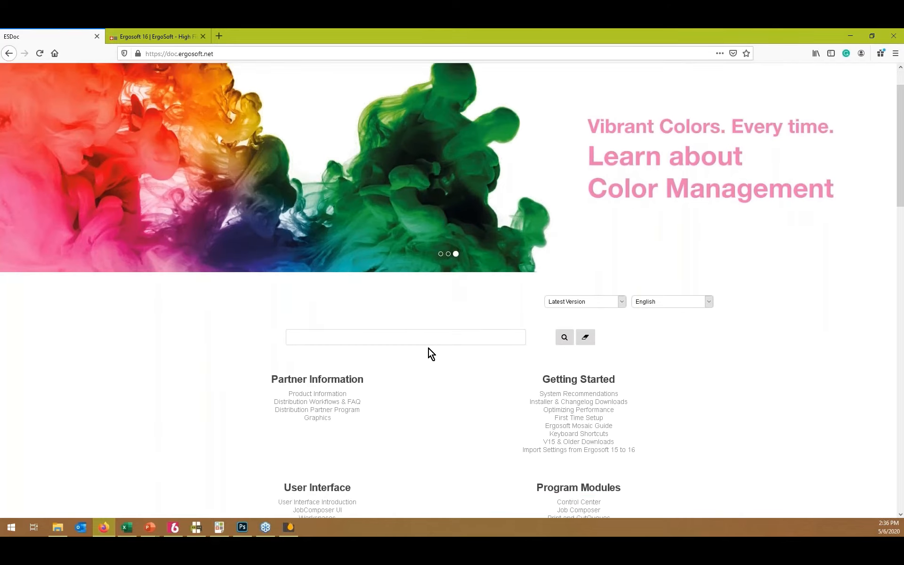
scroll(367, 286, down, 3)
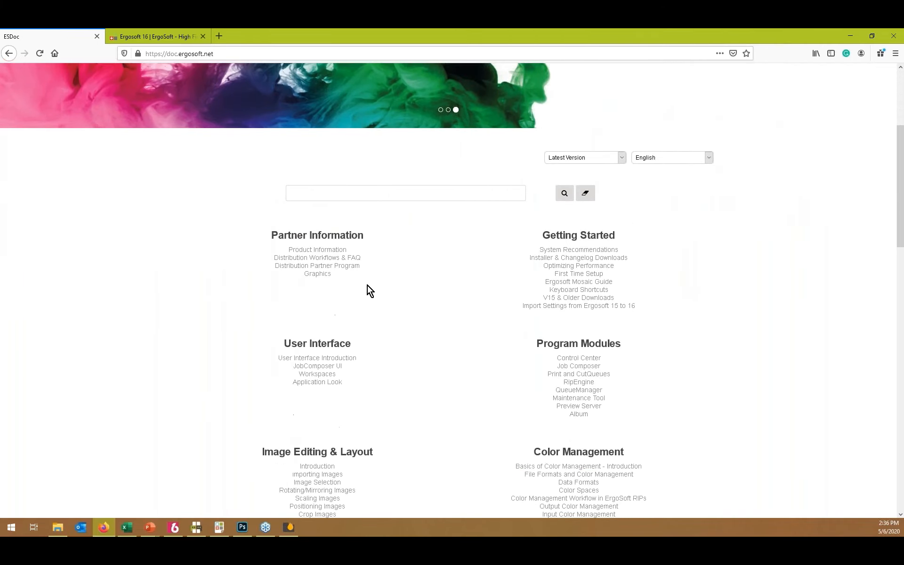
scroll(588, 234, down, 2)
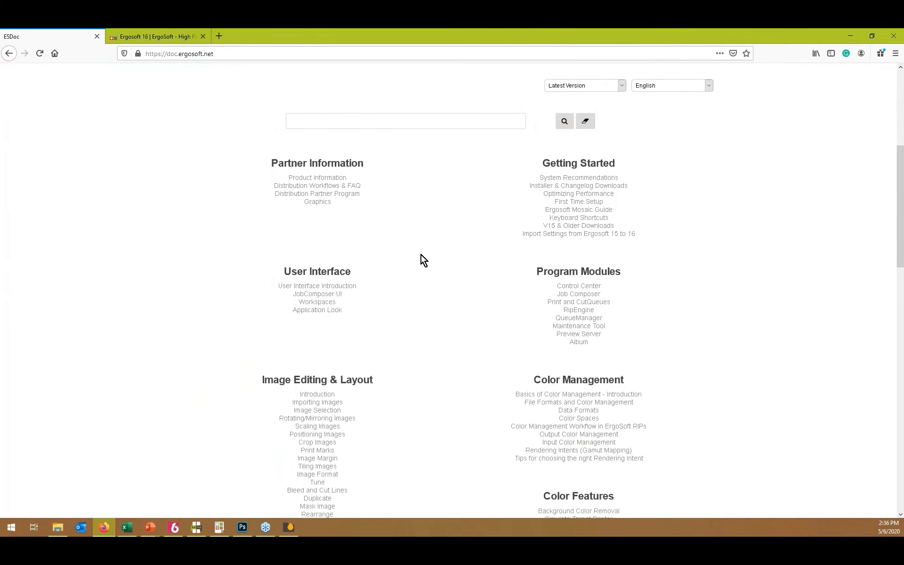
scroll(413, 181, down, 2)
scroll(430, 206, down, 3)
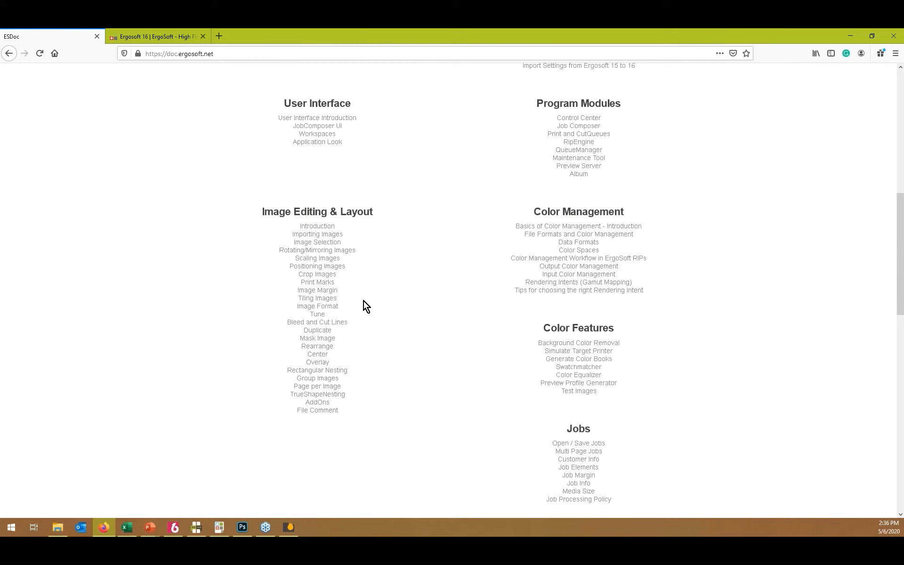
scroll(366, 306, up, 2)
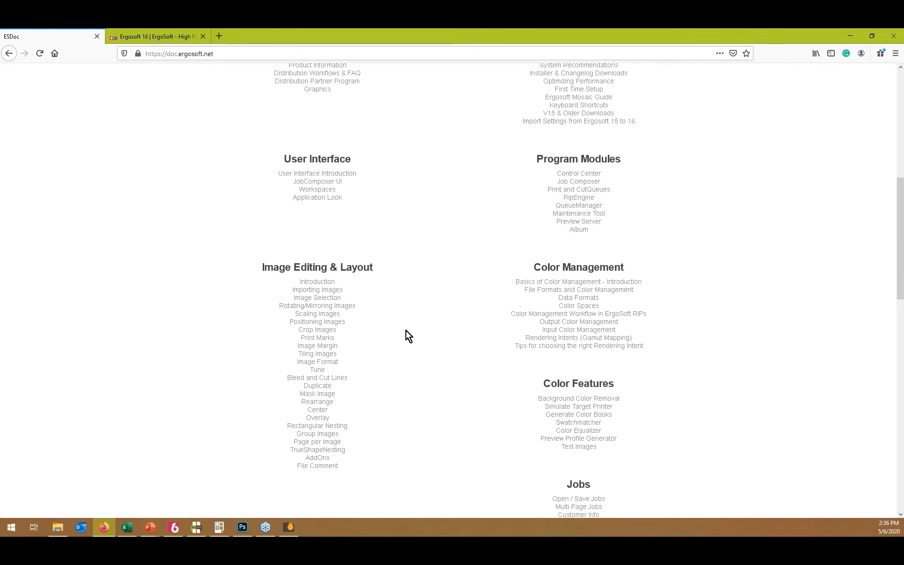
scroll(406, 330, up, 6)
scroll(405, 327, down, 2)
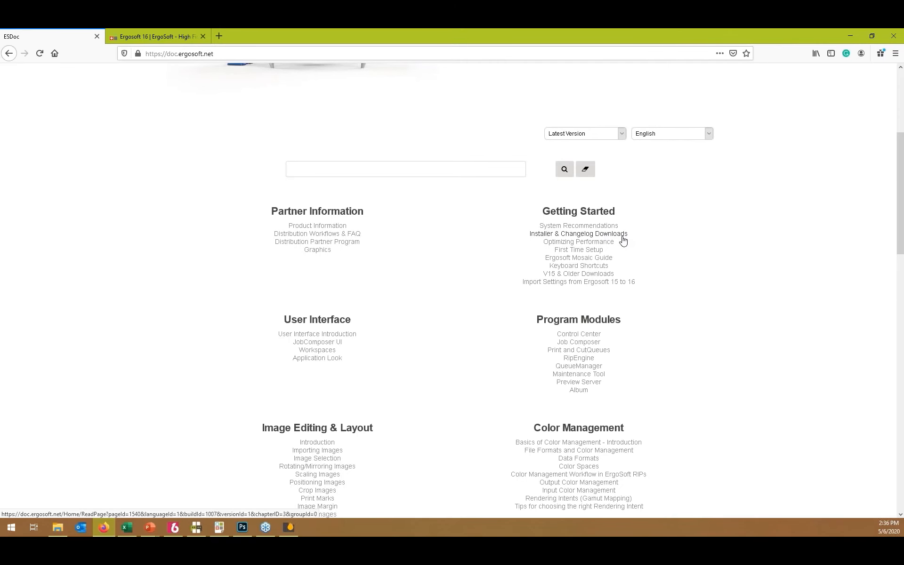
Review the Installer & Changelog Downloads page and open the V15 & Older Downloads page
click(622, 237)
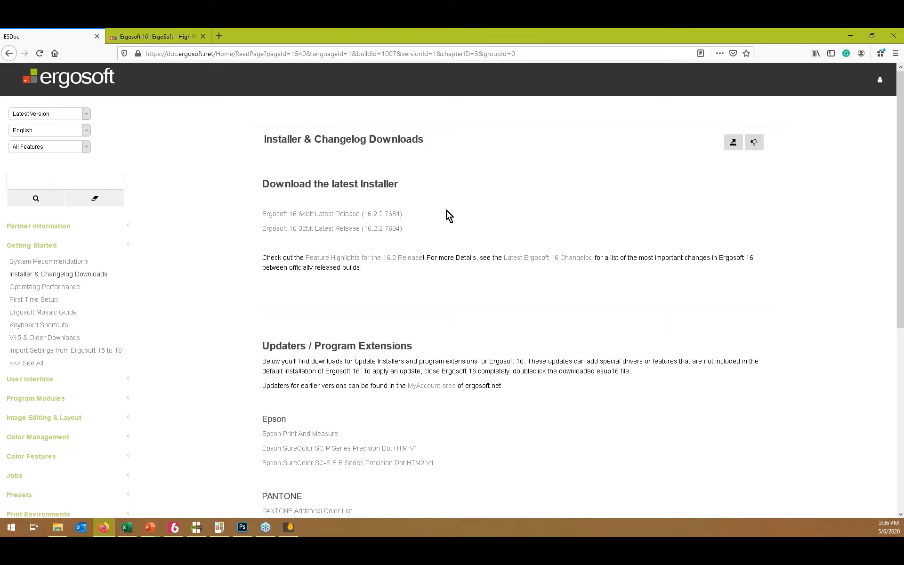
scroll(447, 210, down, 1)
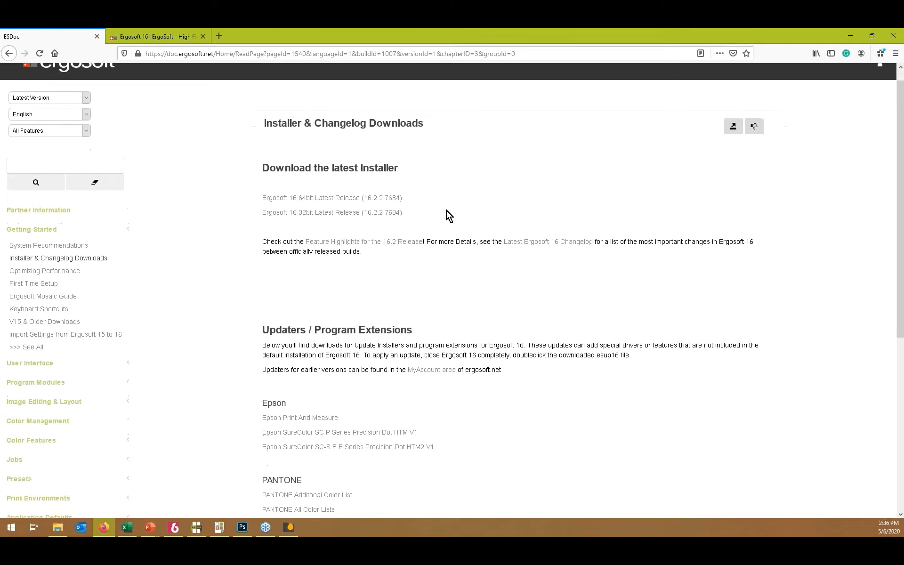
scroll(446, 210, down, 3)
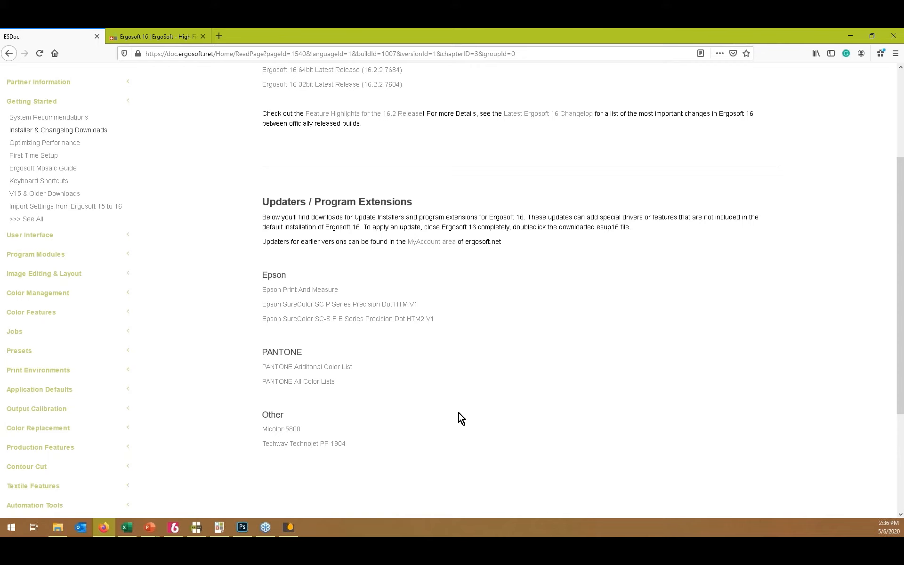
scroll(467, 417, up, 2)
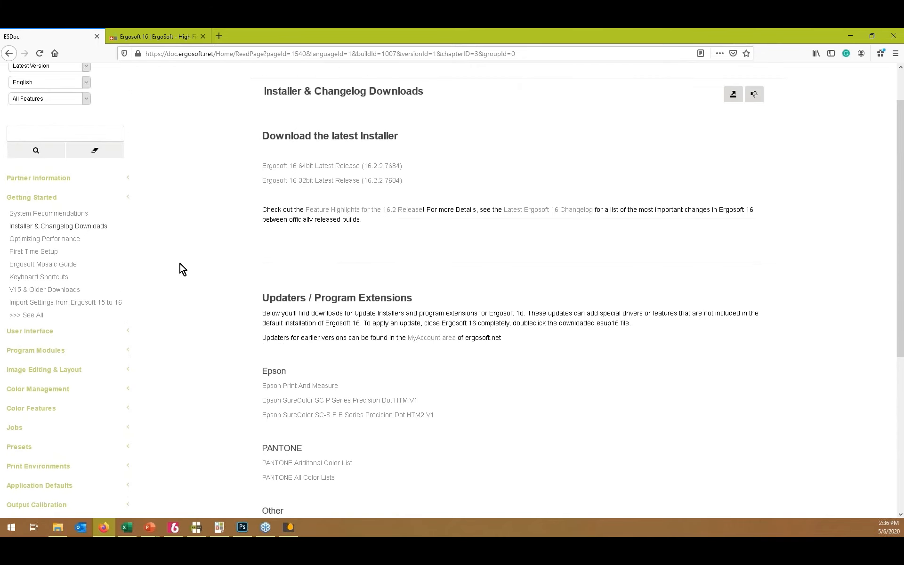
scroll(183, 270, up, 1)
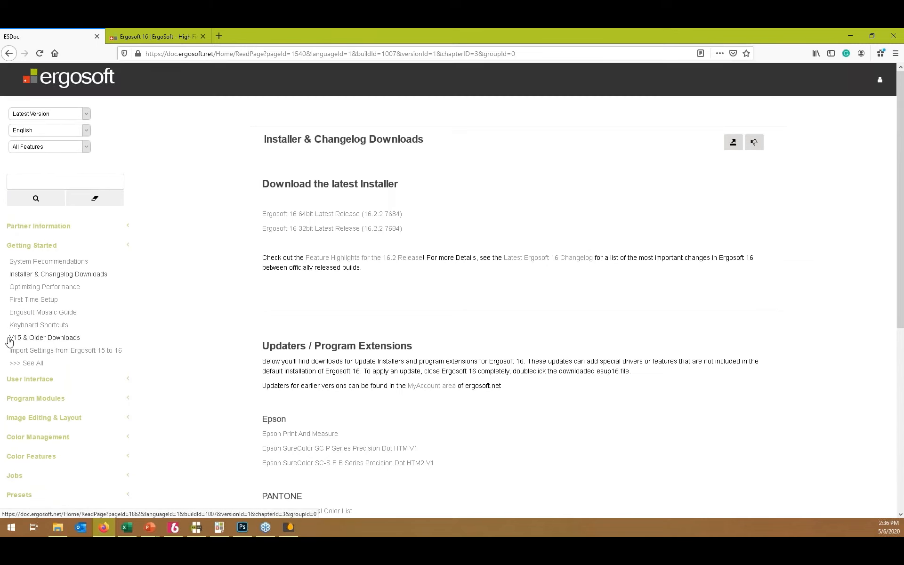
click(19, 339)
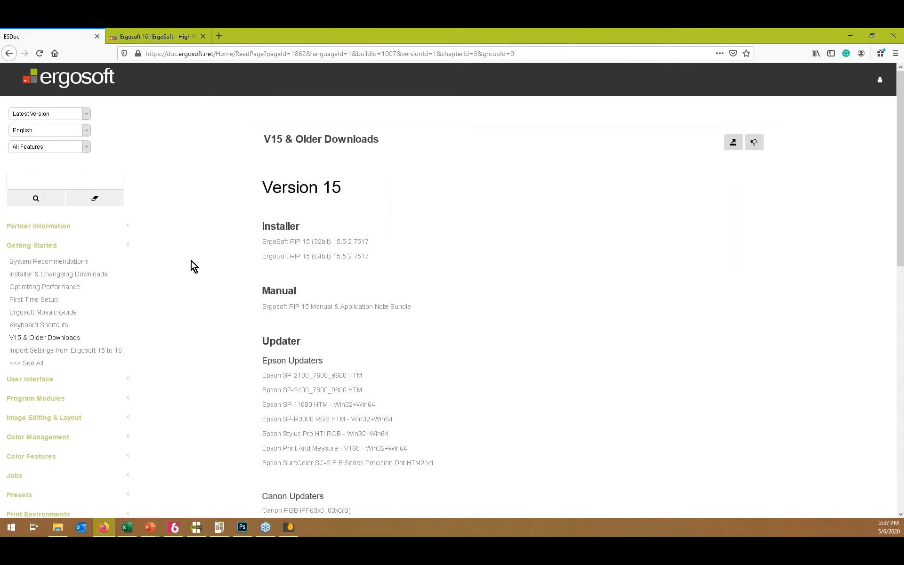
Return to the Doc Portal home page and search the documentation for SystemGuard
click(47, 80)
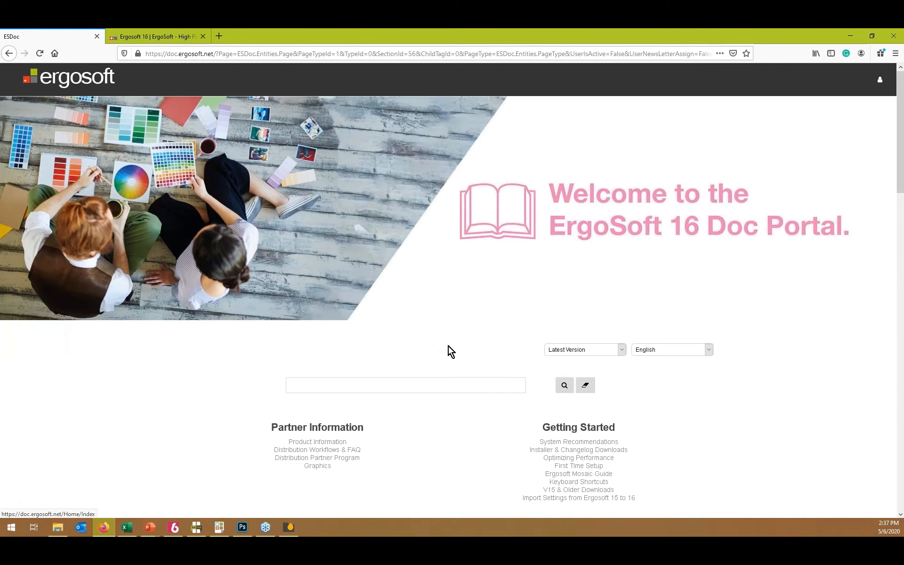
click(429, 384)
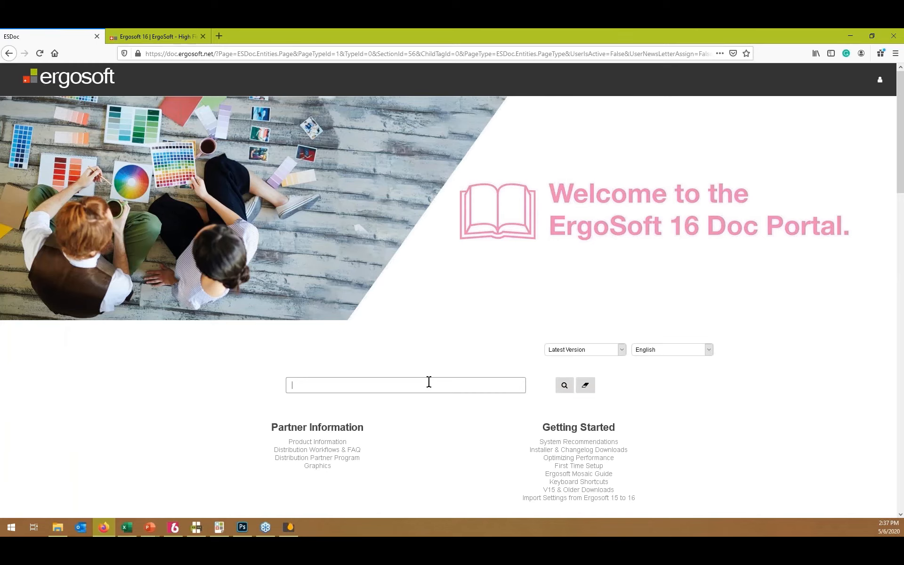
text(Syst)
key(Down)
key(Return)
click(564, 385)
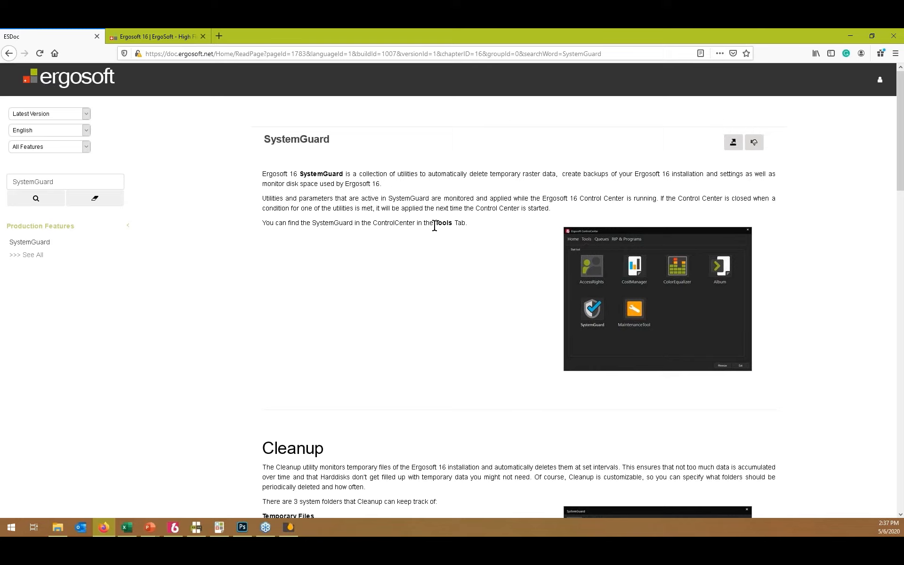
Look over the SystemGuard article and try exporting it to PDF, dismissing the file download
scroll(434, 226, down, 3)
scroll(434, 226, up, 3)
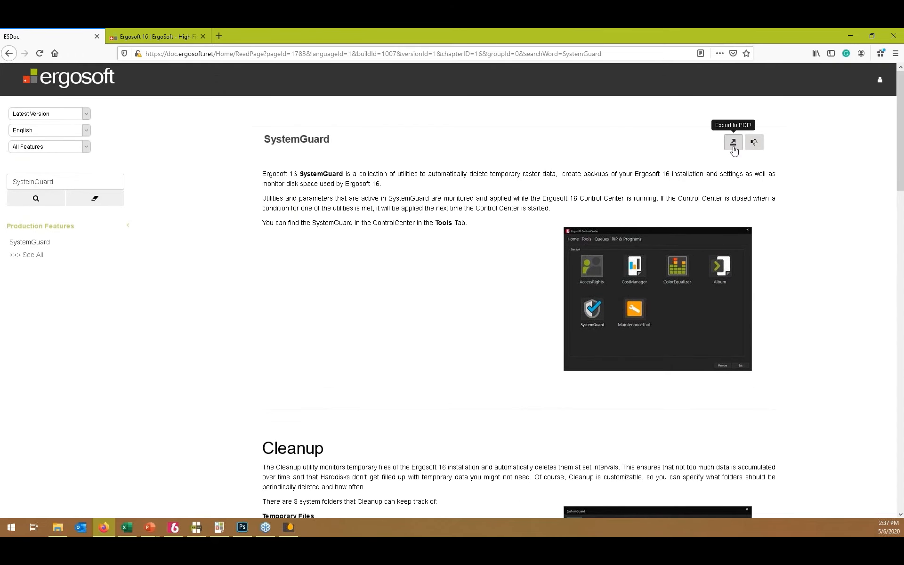
click(733, 146)
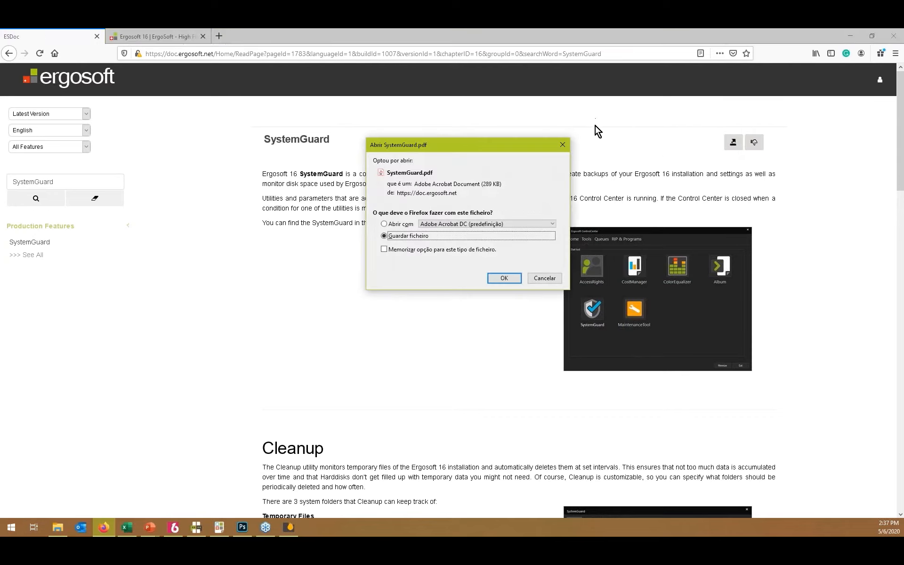
click(563, 149)
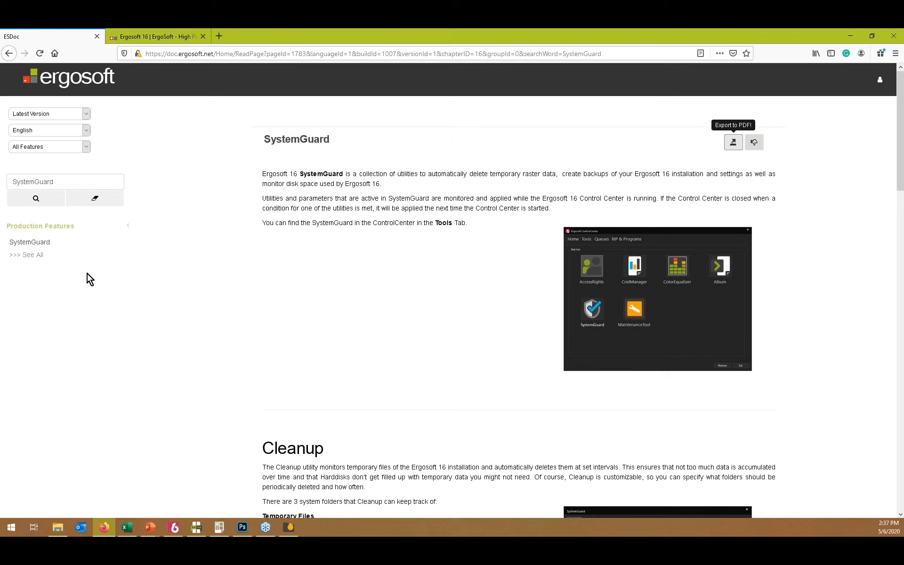
Show the Ergosoft 16 product page that is already open in the browser
key(alt+Tab)
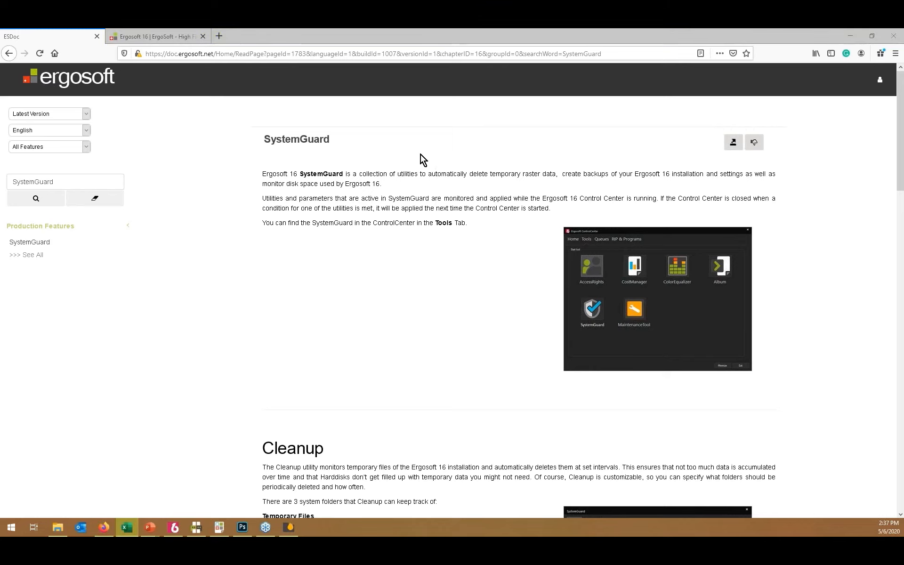
click(164, 36)
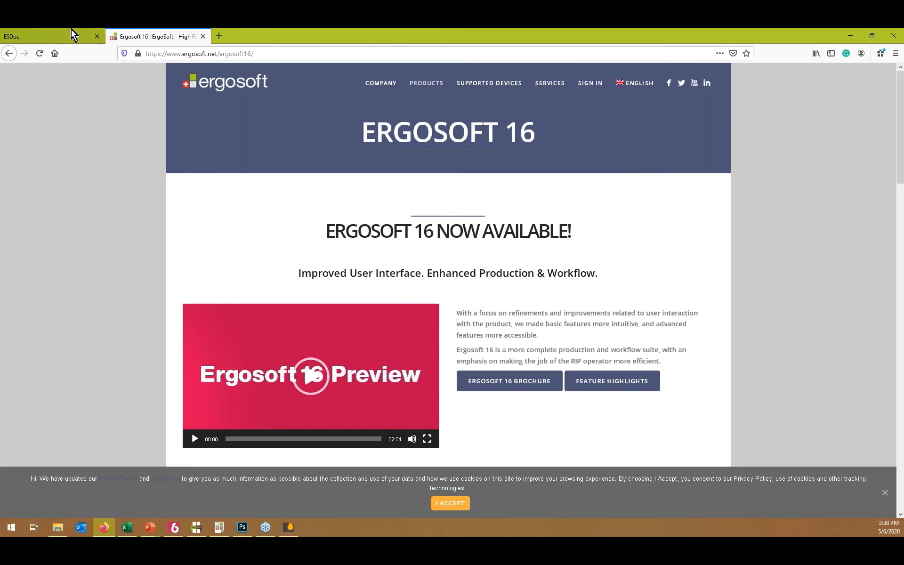
Revisit the SystemGuard article and look over the Ergosoft 16 product page, including its product links, brochure and feature highlights
click(44, 36)
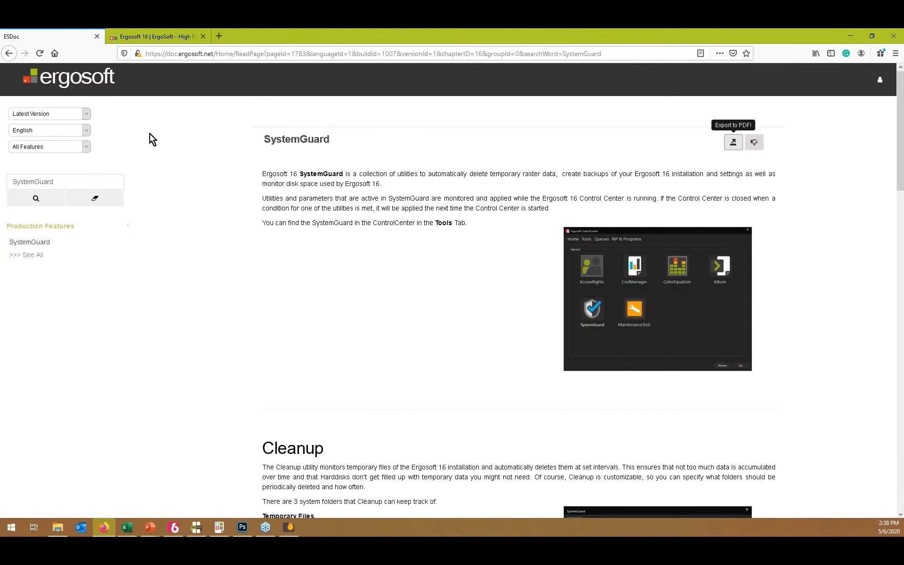
click(162, 36)
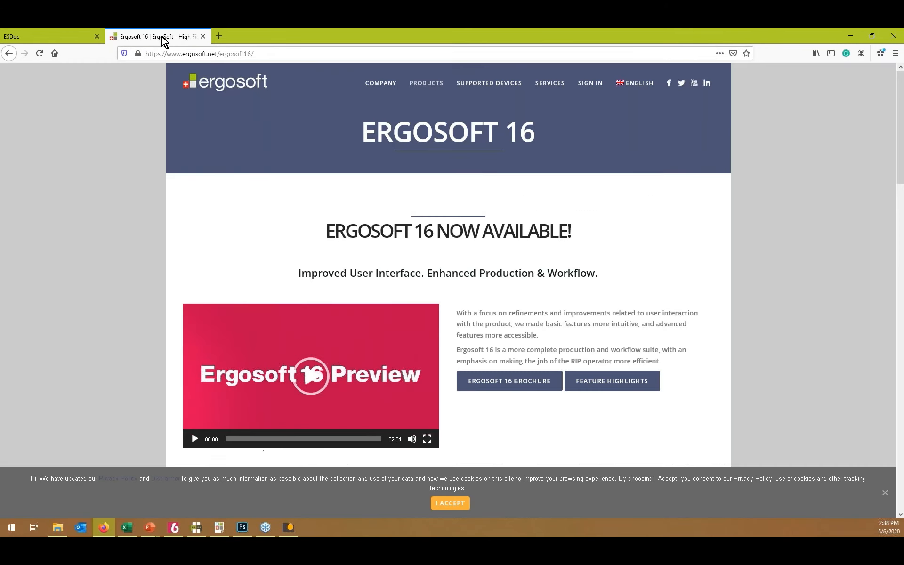
mouse_move(426, 87)
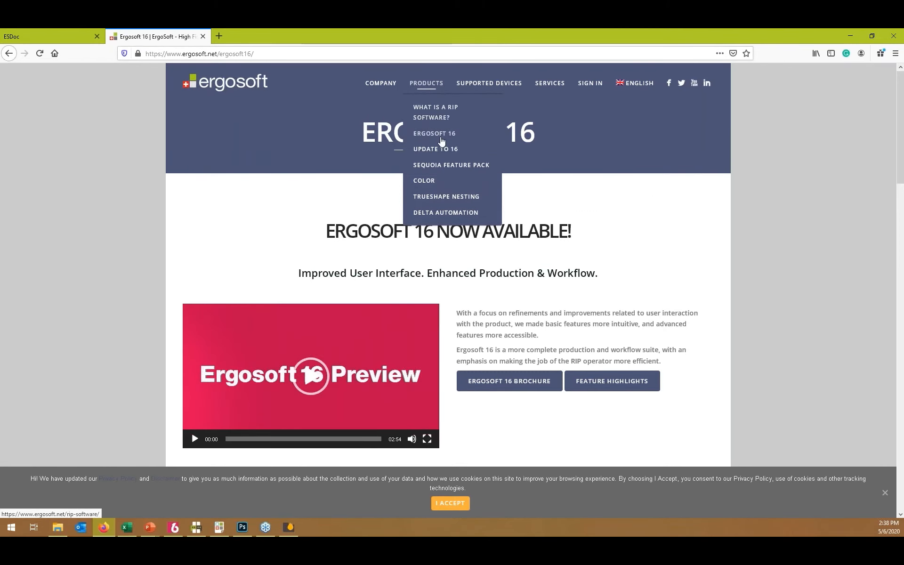
scroll(676, 292, down, 3)
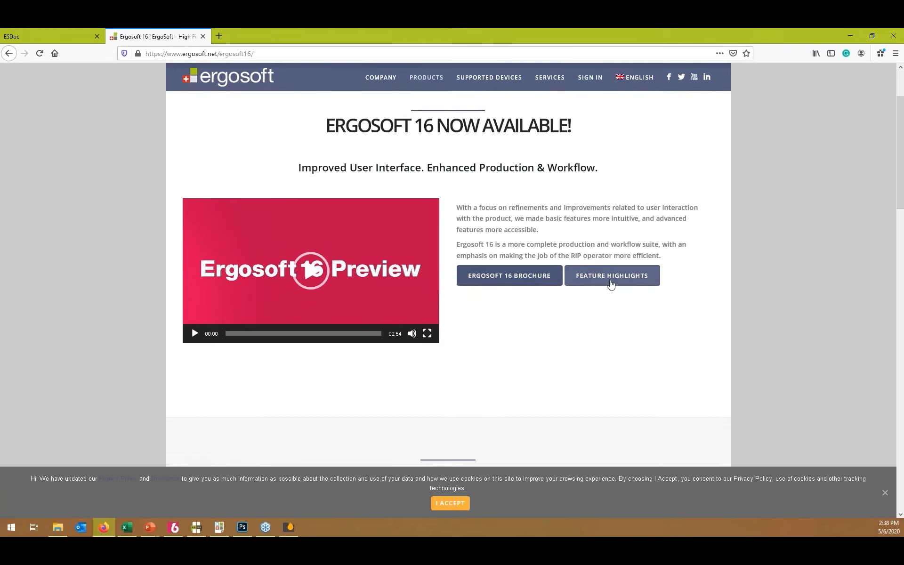
scroll(637, 285, down, 1)
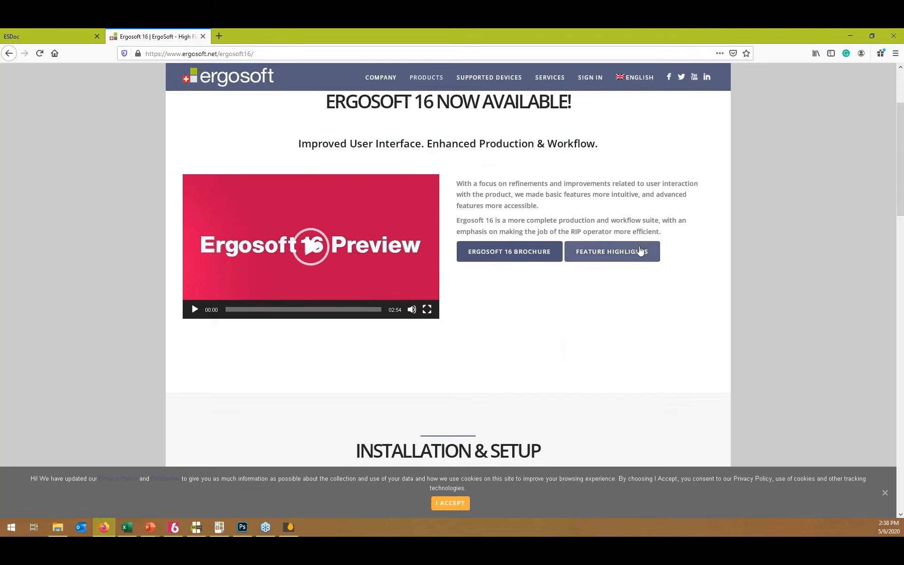
scroll(626, 259, down, 5)
scroll(617, 254, up, 3)
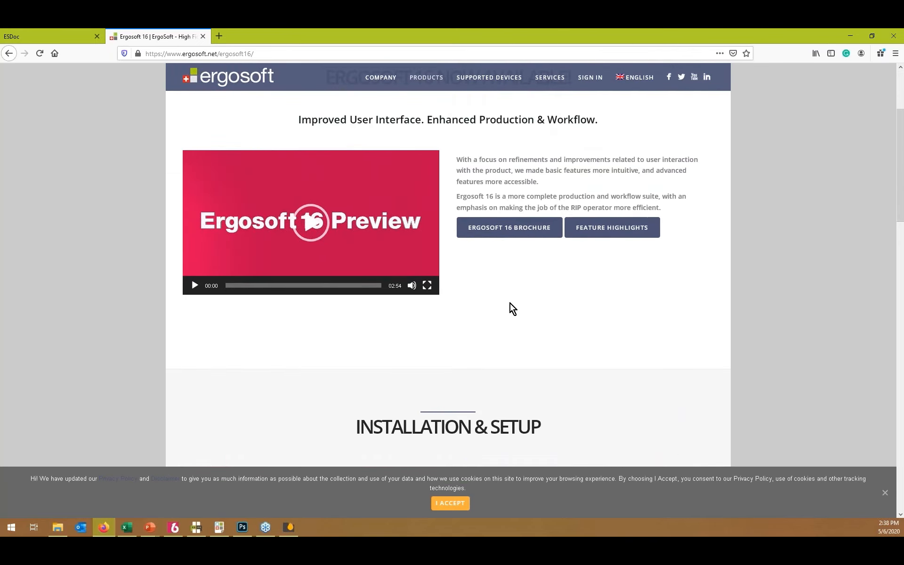
scroll(511, 309, up, 3)
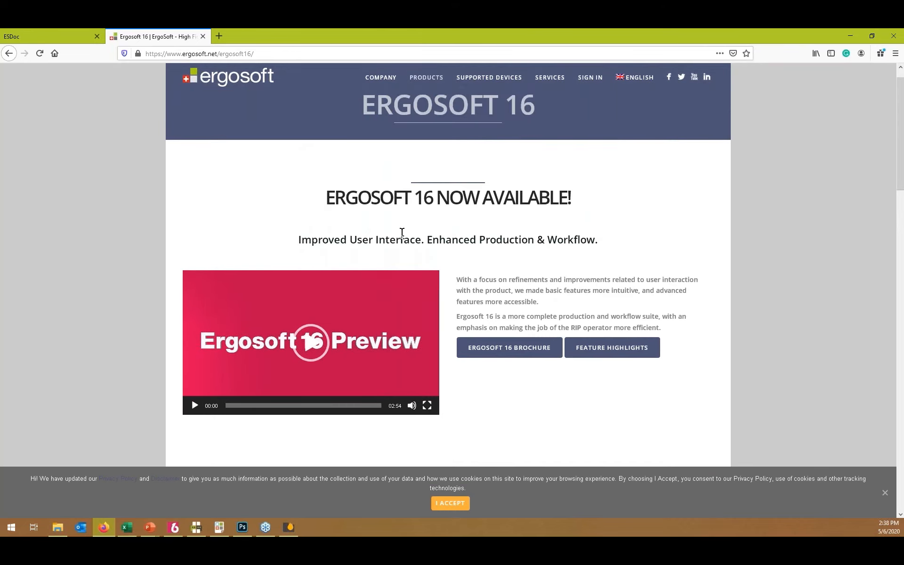
Minimize the browser window to return to the Ergosoft ControlCenter on the desktop
click(127, 528)
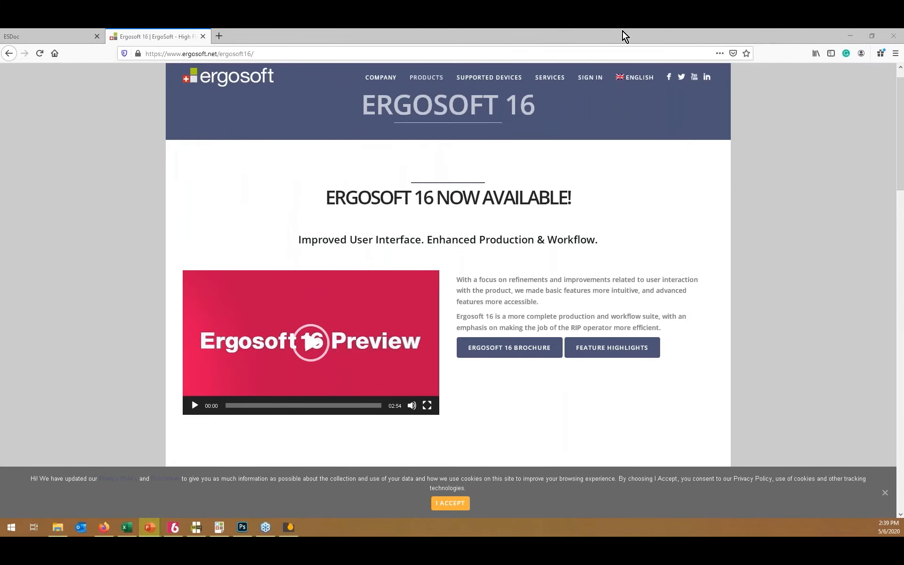
click(850, 36)
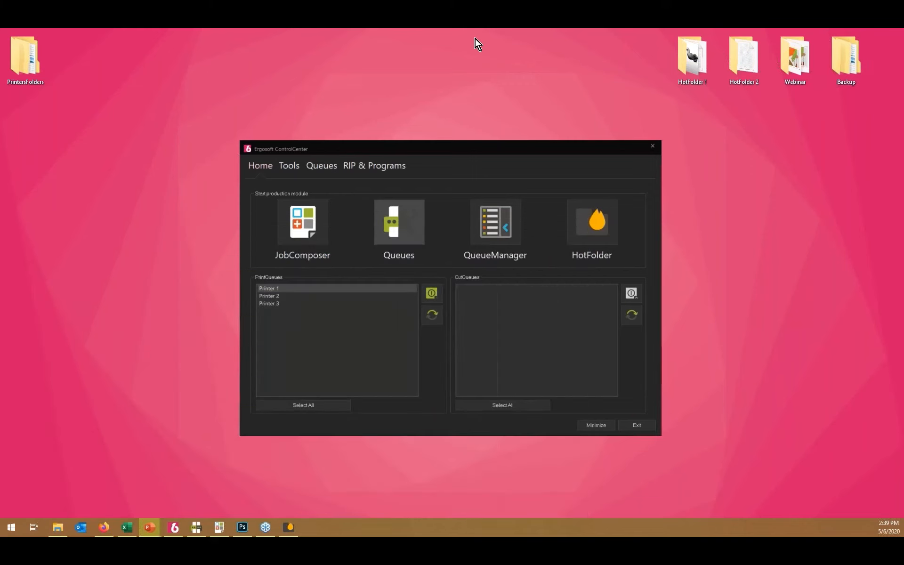